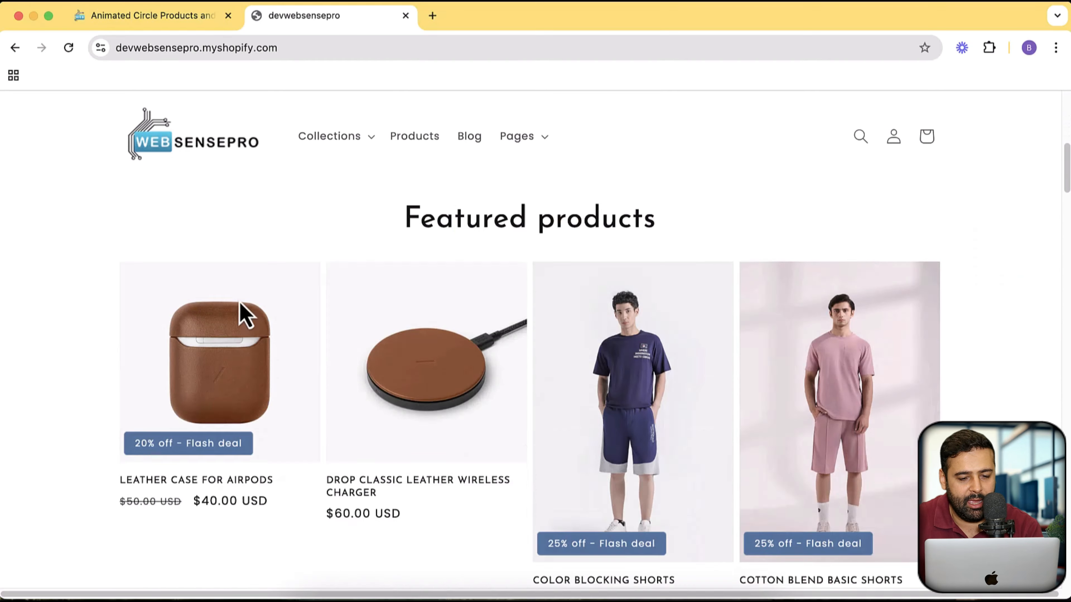
- Preview the polo shirt and AirPods case in the home page's circle product section, then open the AirPods case product page
{"action": "scroll", "coordinate": [891, 335], "scroll_direction": "down", "scroll_amount": 20}
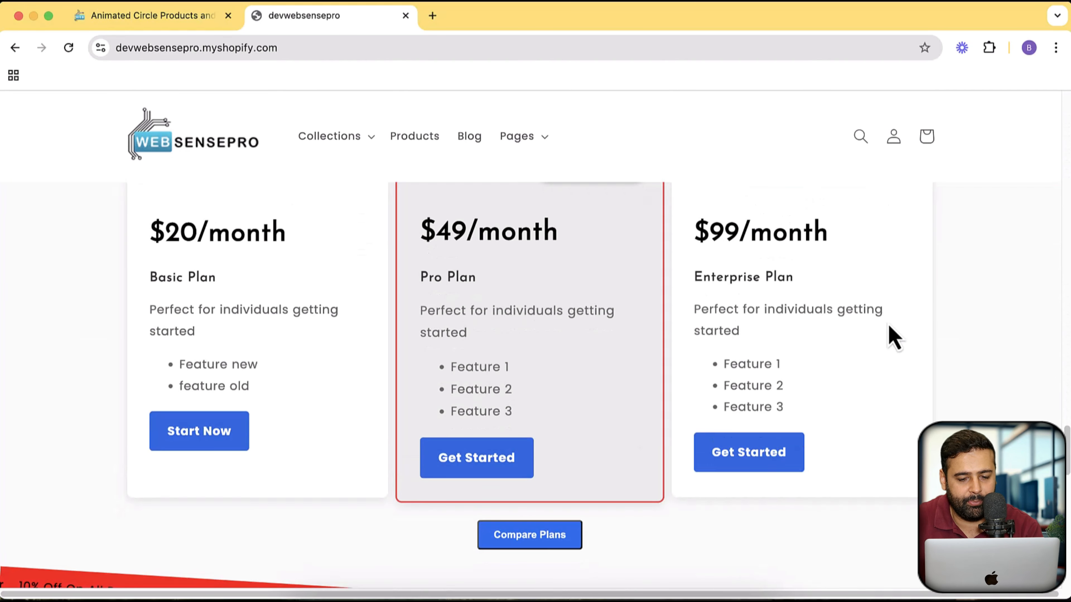
{"action": "scroll", "coordinate": [933, 342], "scroll_direction": "up", "scroll_amount": 6}
{"action": "scroll", "coordinate": [932, 365], "scroll_direction": "down", "scroll_amount": 3}
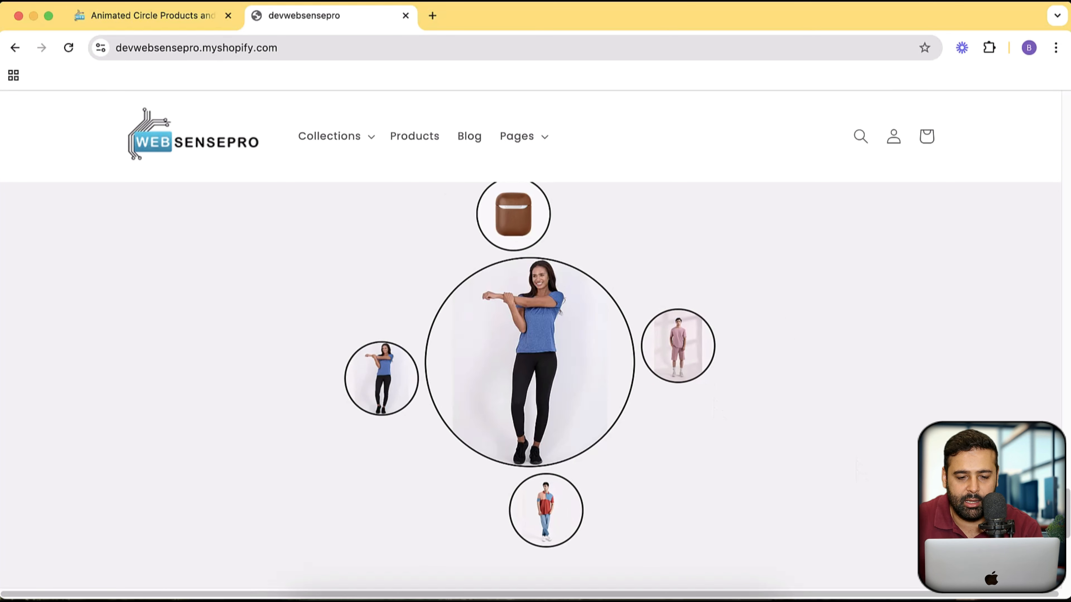
{"action": "left_click", "coordinate": [541, 514]}
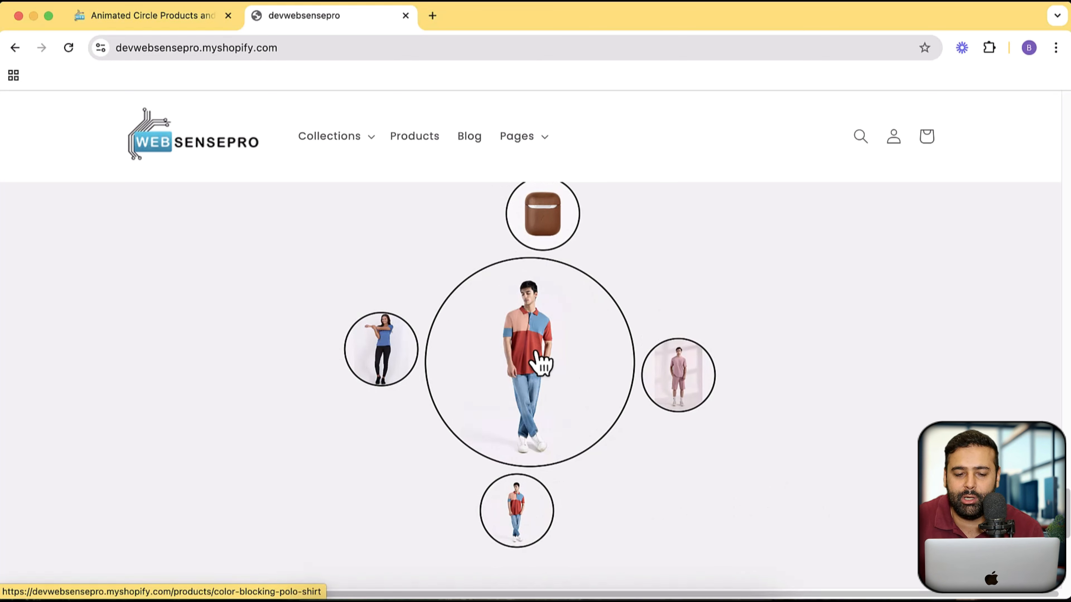
{"action": "left_click", "coordinate": [543, 224]}
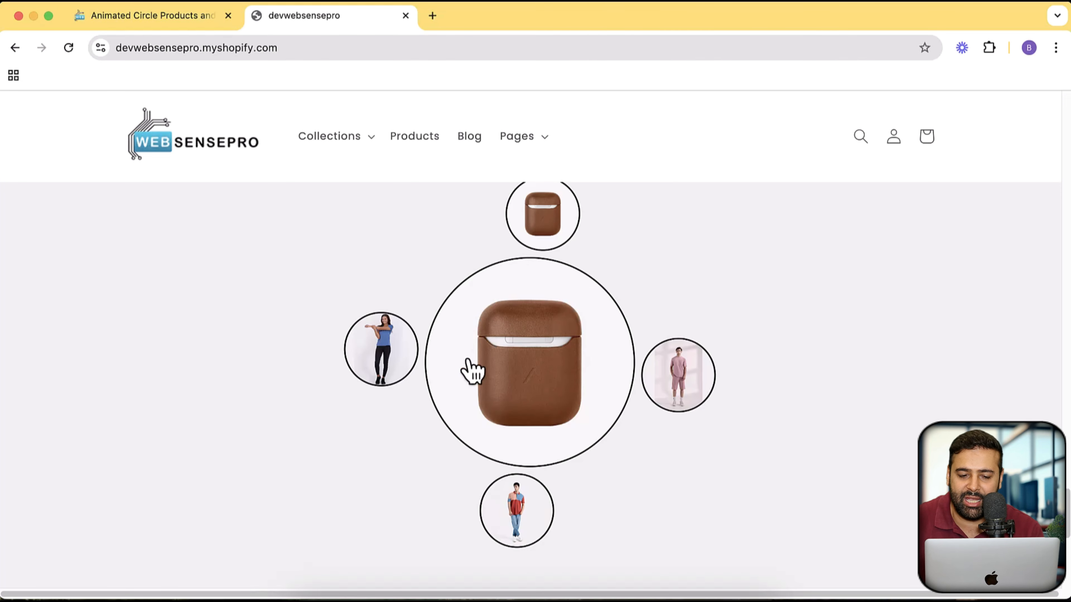
{"action": "left_click", "coordinate": [531, 395]}
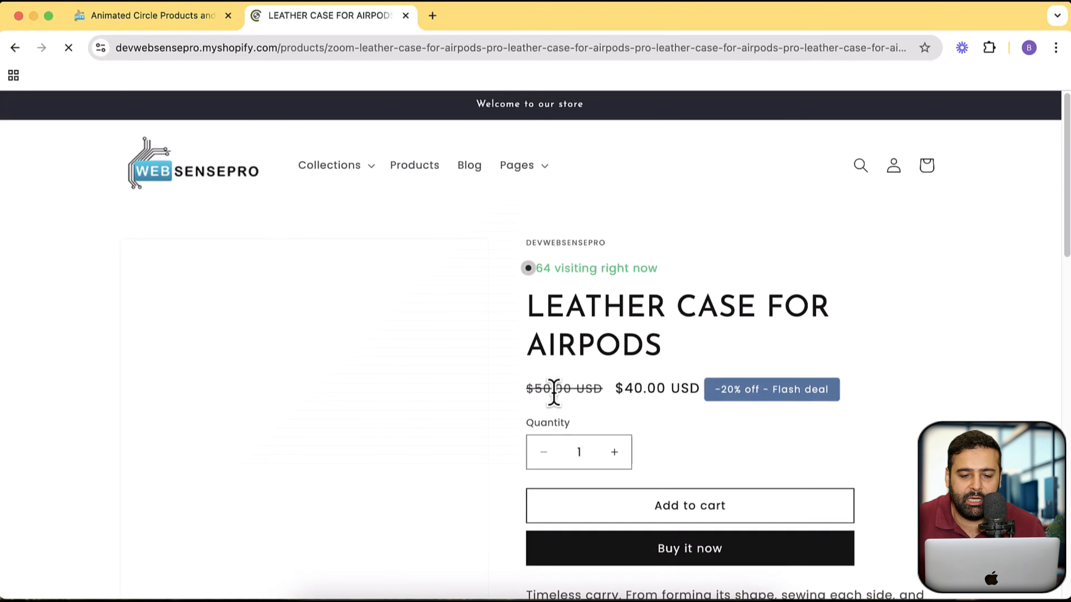
- Examine the Leather Case for AirPods page, including its live visitor counter, flash deal badge and product description
{"action": "scroll", "coordinate": [873, 291], "scroll_direction": "down", "scroll_amount": 5}
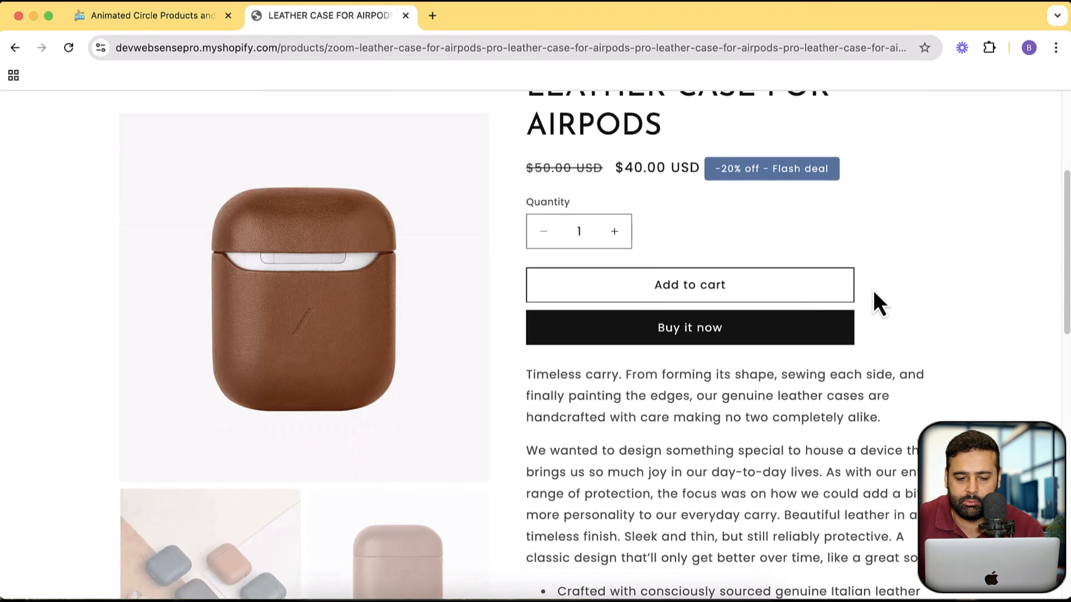
{"action": "scroll", "coordinate": [873, 291], "scroll_direction": "down", "scroll_amount": 6}
{"action": "scroll", "coordinate": [862, 310], "scroll_direction": "up", "scroll_amount": 12}
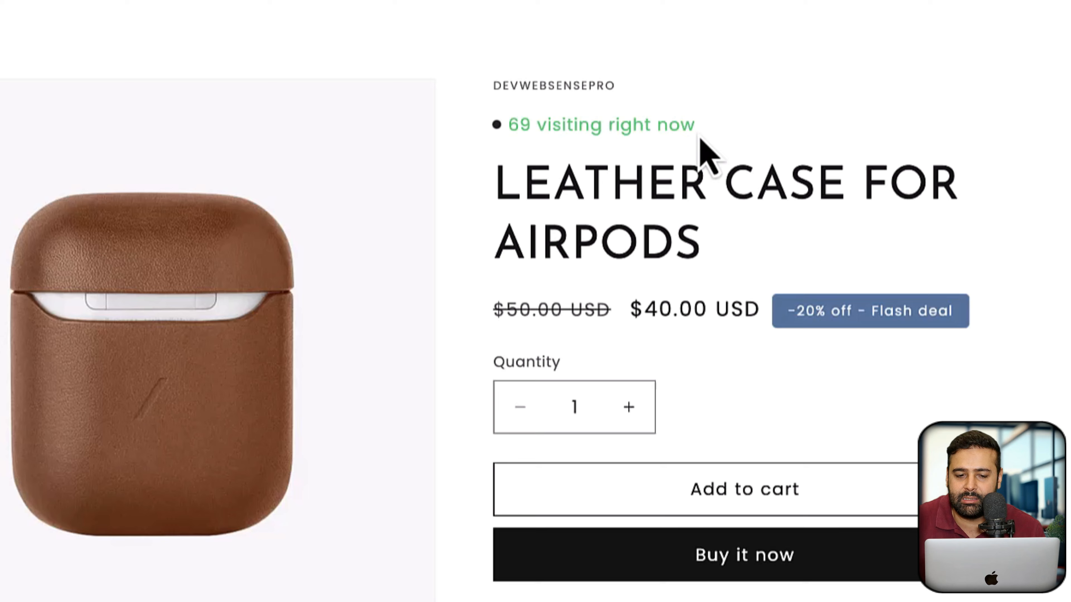
{"action": "left_click_drag", "start_coordinate": [698, 127], "coordinate": [502, 125]}
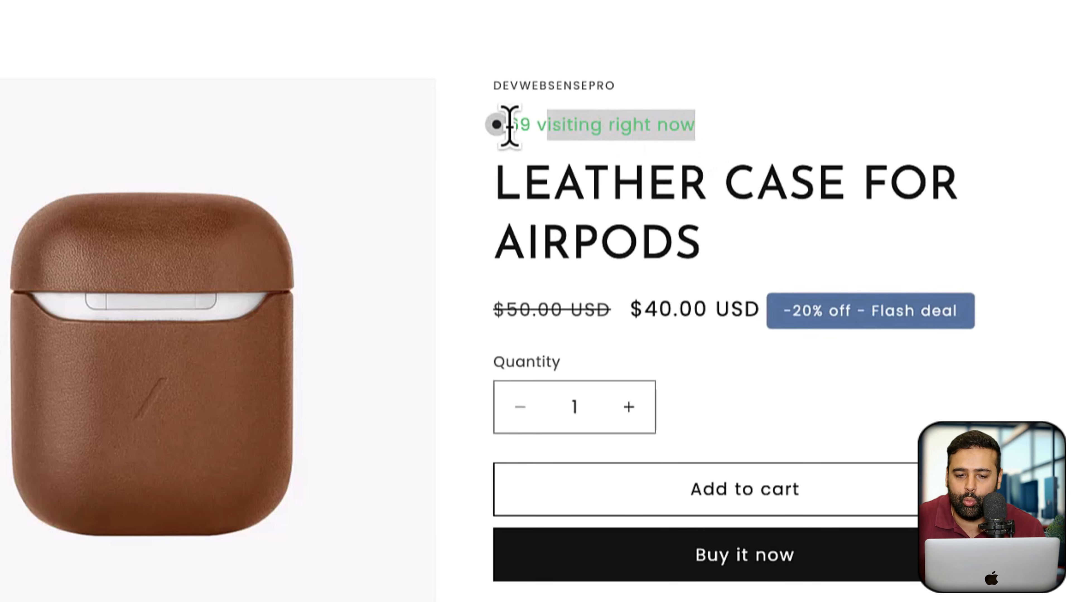
{"action": "left_click", "coordinate": [502, 143]}
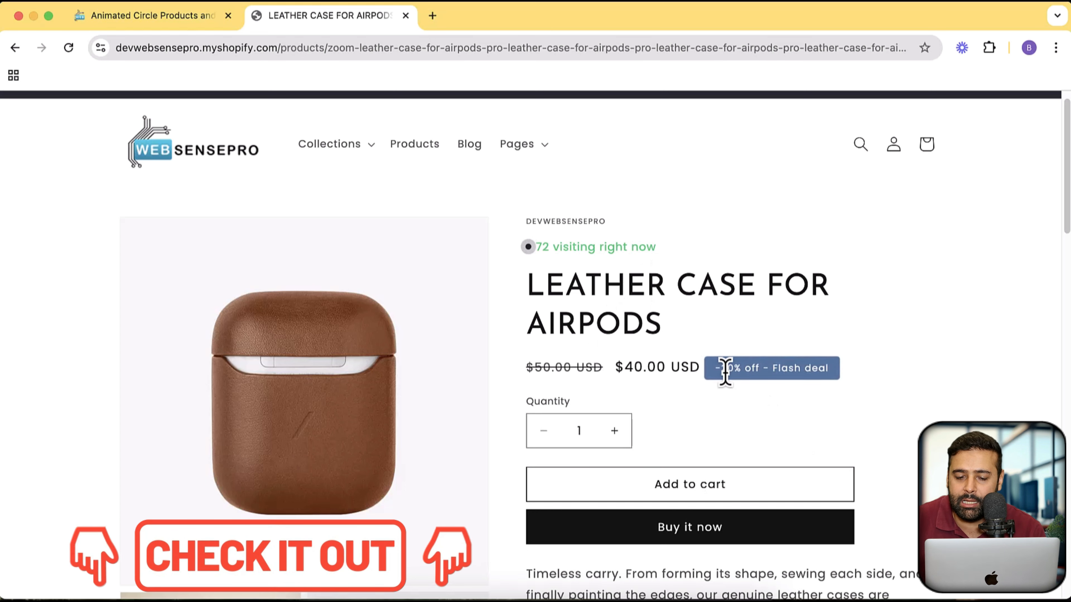
{"action": "left_click_drag", "start_coordinate": [720, 371], "coordinate": [765, 371]}
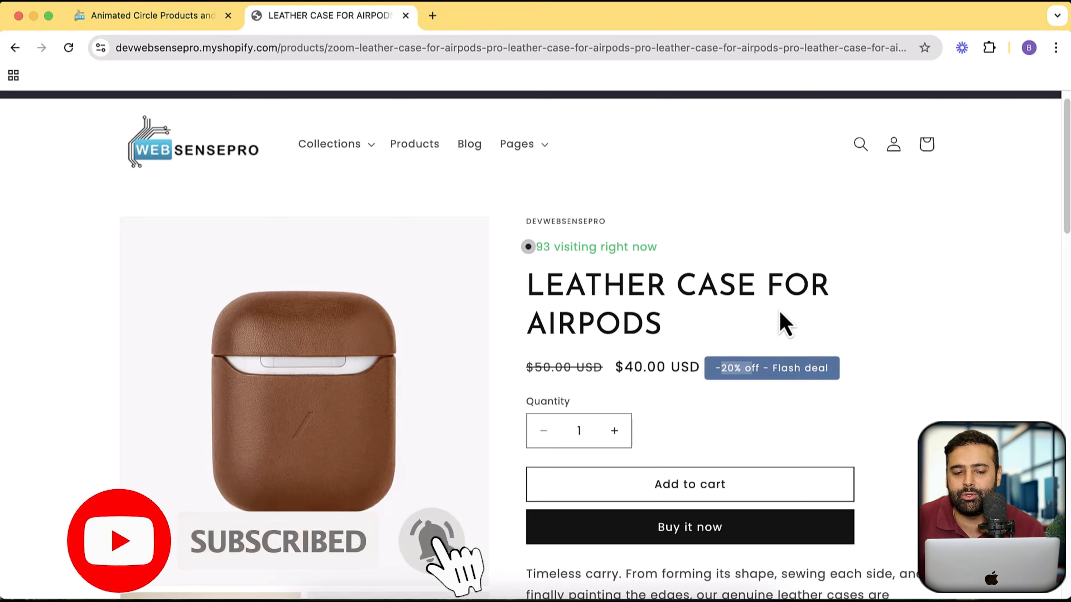
{"action": "scroll", "coordinate": [778, 302], "scroll_direction": "down", "scroll_amount": 20}
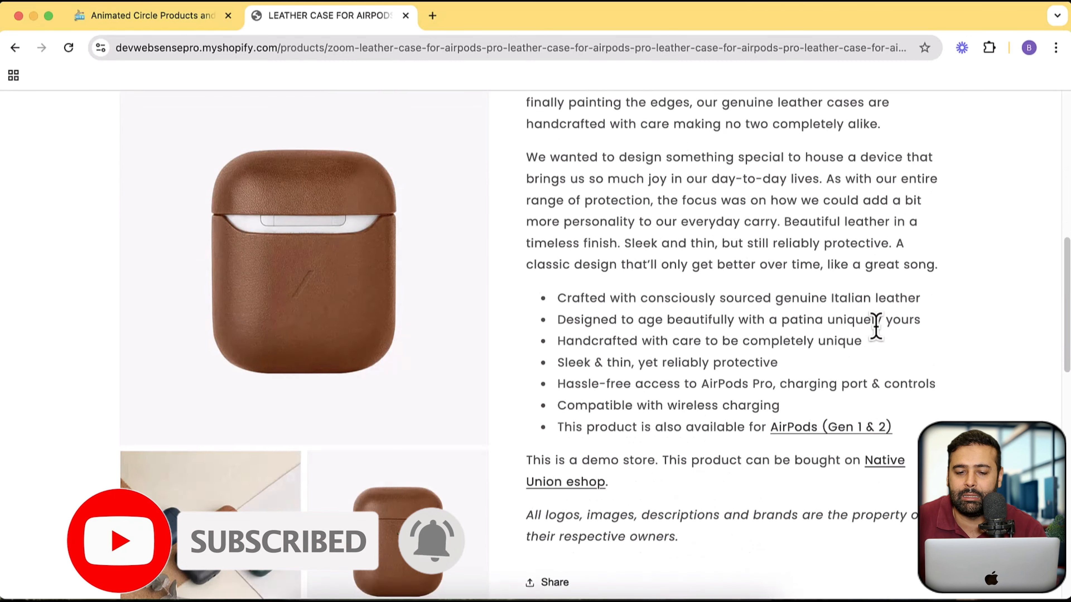
{"action": "scroll", "coordinate": [882, 343], "scroll_direction": "up", "scroll_amount": 20}
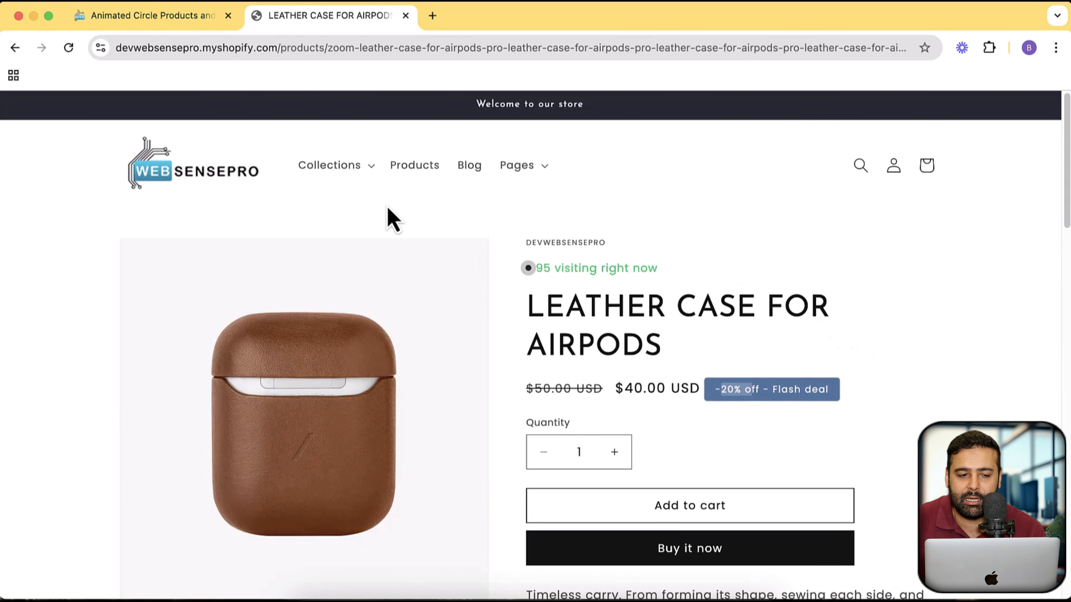
- Return to the store's home page and view the Collections mega menu with its collection images
{"action": "left_click", "coordinate": [238, 182]}
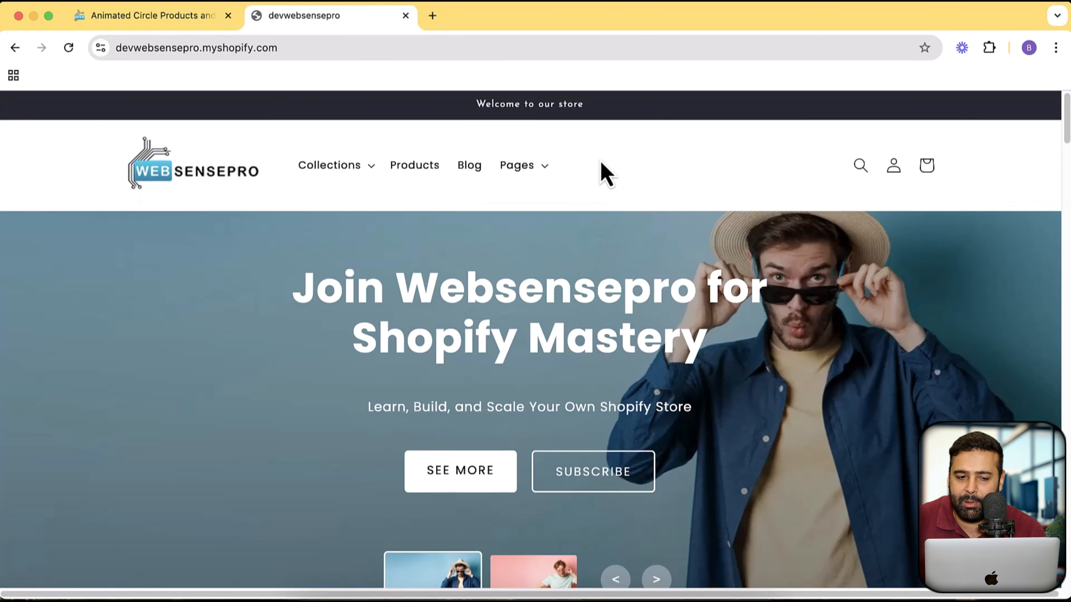
{"action": "left_click", "coordinate": [354, 167]}
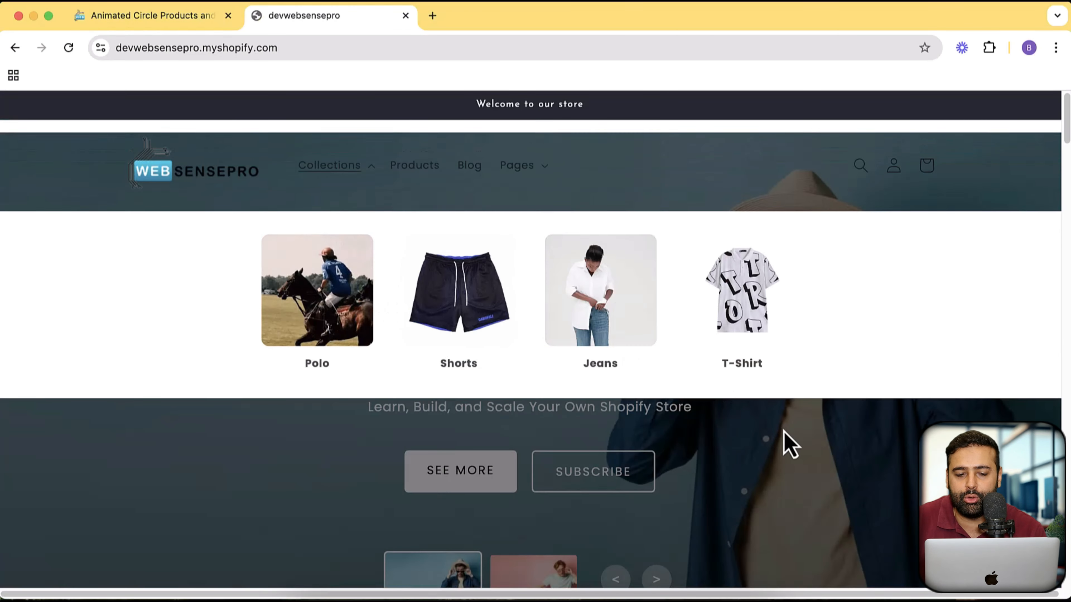
{"action": "left_click", "coordinate": [784, 432]}
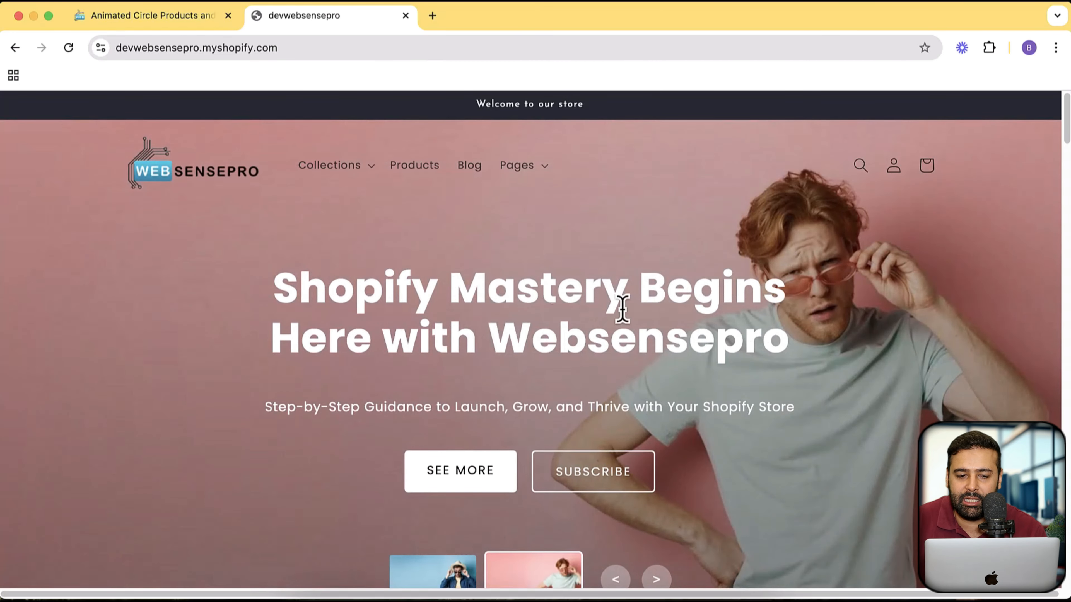
{"action": "left_click", "coordinate": [360, 181]}
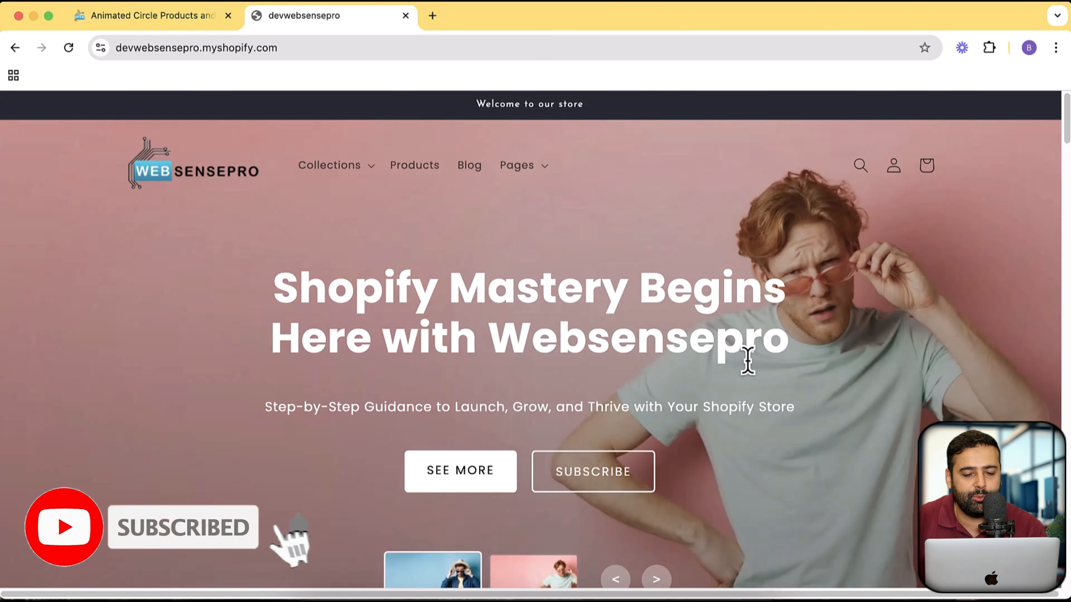
- Preview the pink shorts set and the blue women's top in the home page's circle product section
{"action": "scroll", "coordinate": [521, 301], "scroll_direction": "down", "scroll_amount": 15}
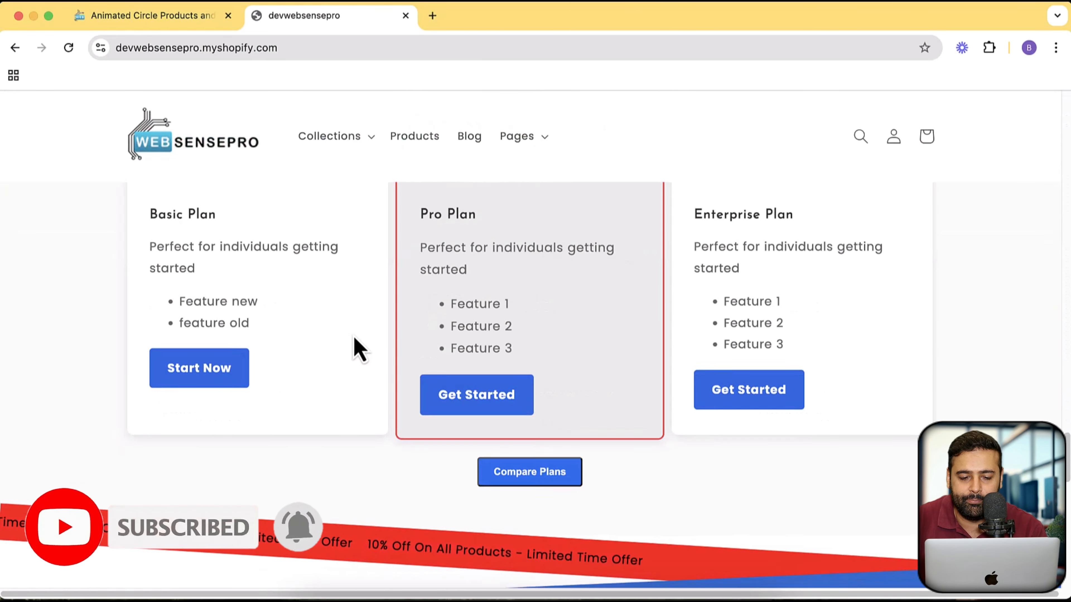
{"action": "scroll", "coordinate": [357, 348], "scroll_direction": "down", "scroll_amount": 10}
{"action": "scroll", "coordinate": [608, 338], "scroll_direction": "up", "scroll_amount": 3}
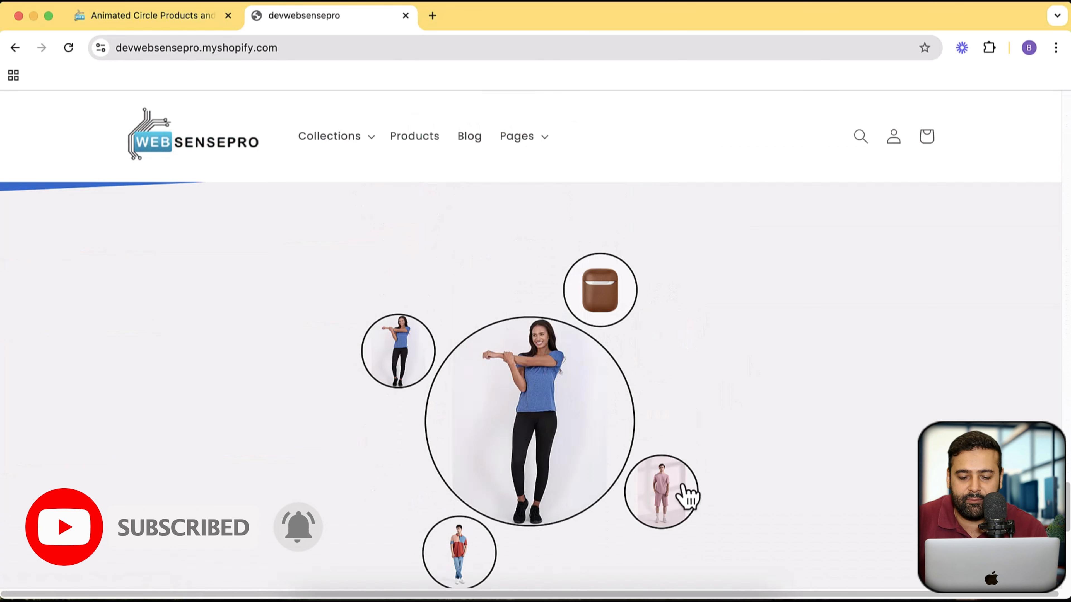
{"action": "mouse_move", "coordinate": [681, 500]}
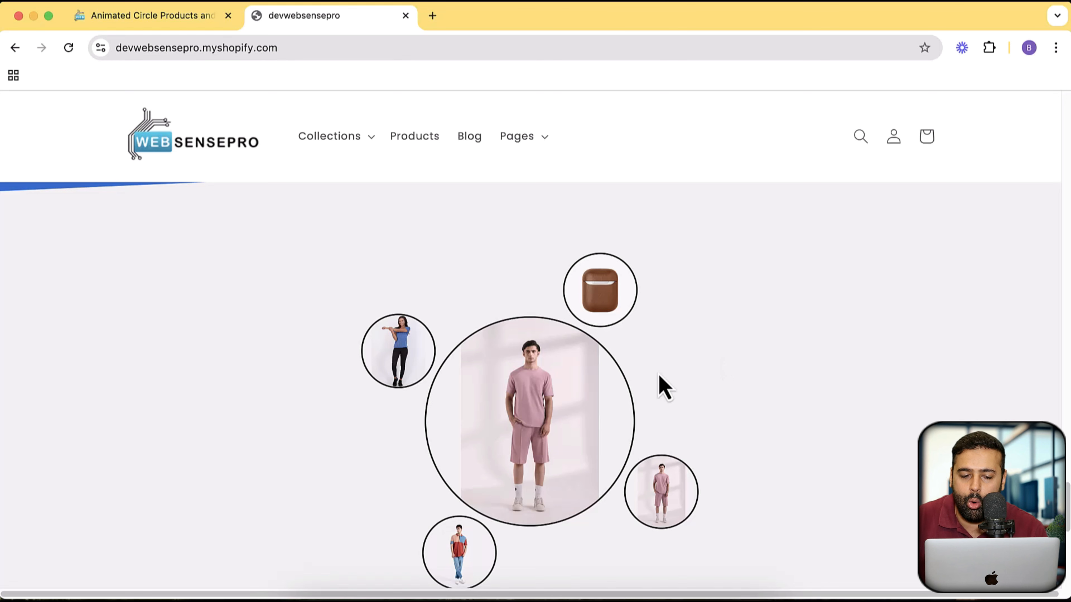
{"action": "mouse_move", "coordinate": [423, 361]}
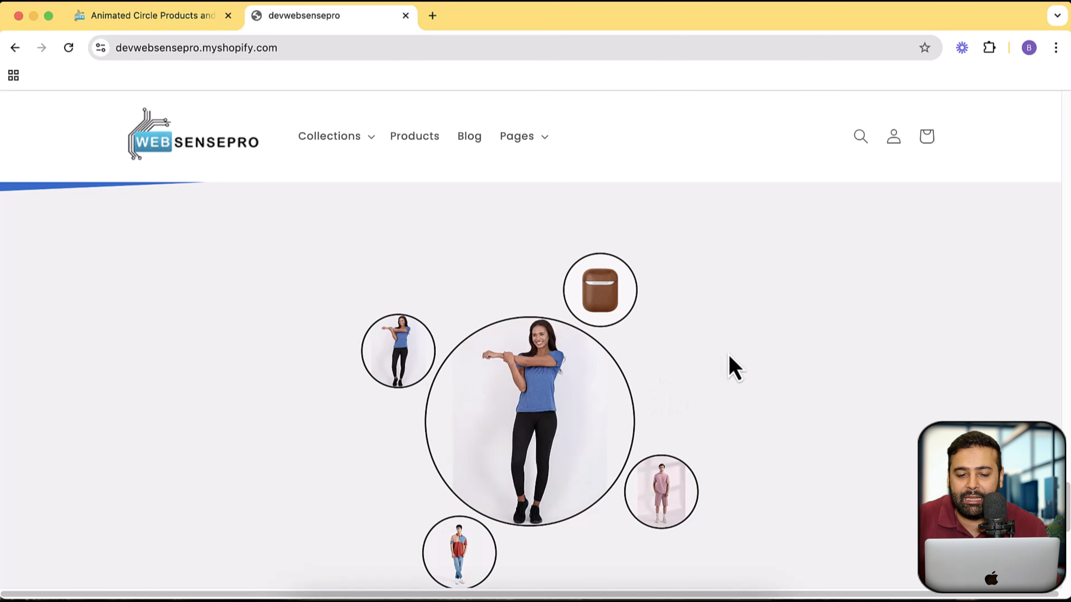
{"action": "scroll", "coordinate": [734, 367], "scroll_direction": "down", "scroll_amount": 1}
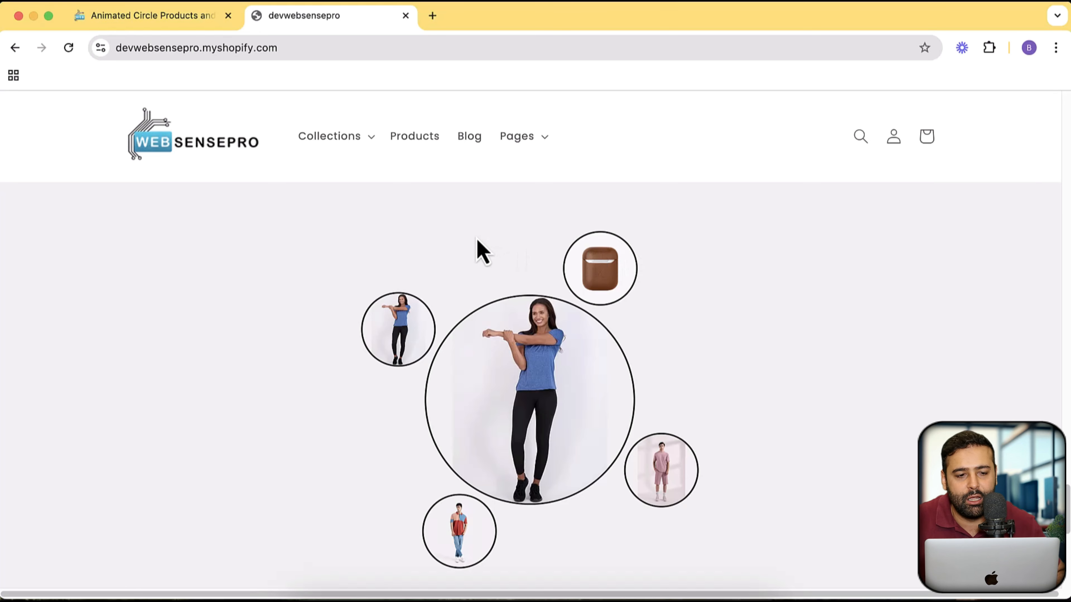
- Open the Shopify admin of devwebsensepro.myshopify.com in a new browser tab
{"action": "left_click", "coordinate": [287, 53]}
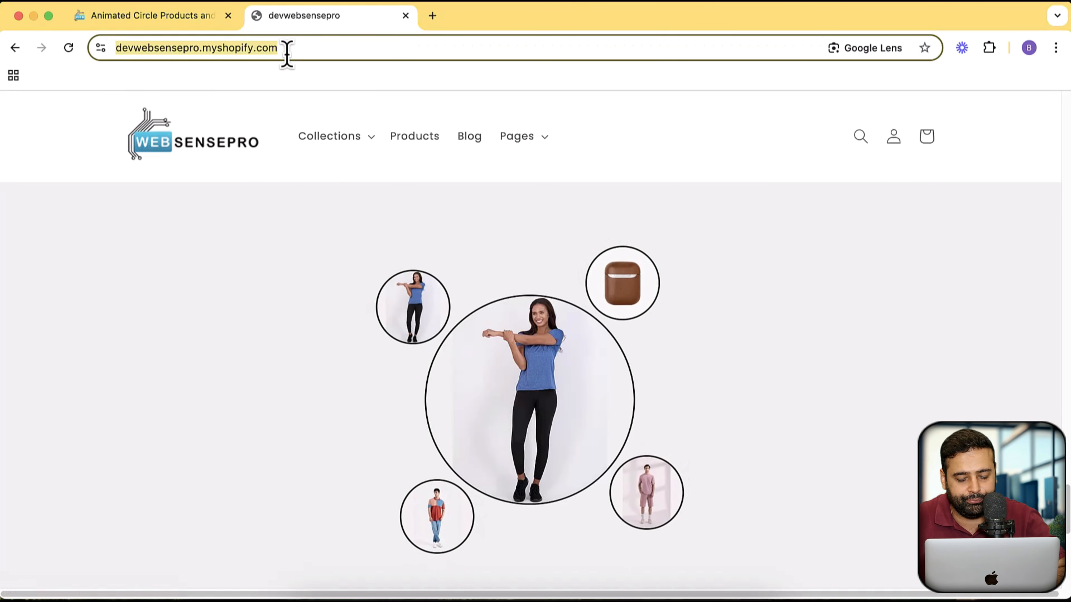
{"action": "key", "text": "super+c"}
{"action": "key", "text": "super+t"}
{"action": "key", "text": "super+v"}
{"action": "type", "text": "a"}
{"action": "key", "text": "Return"}
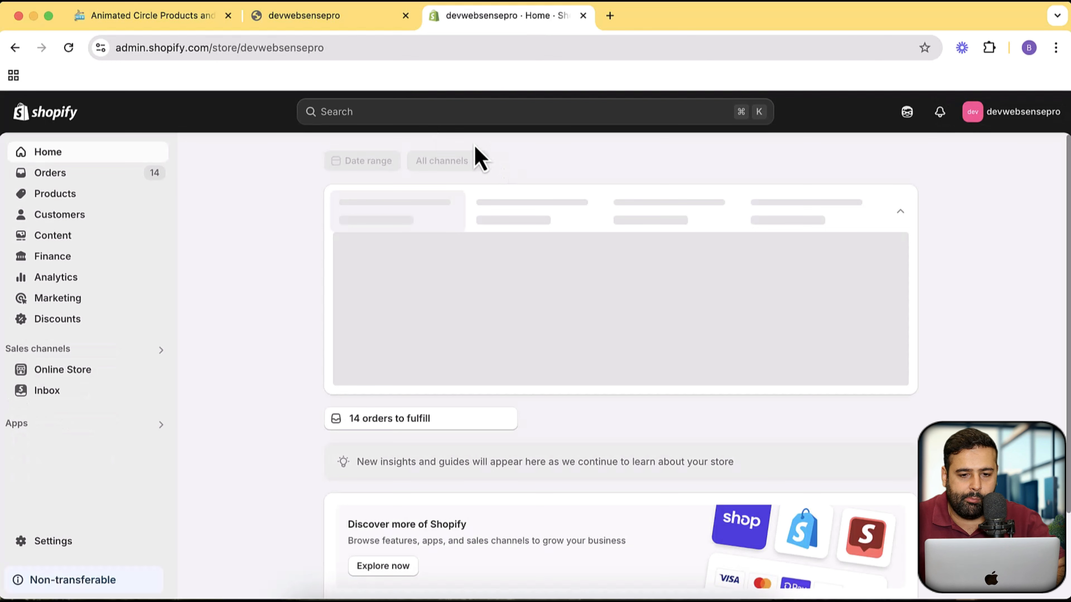
- Open the current Dawn - Updated theme of the online store in the theme editor
{"action": "left_click", "coordinate": [92, 379]}
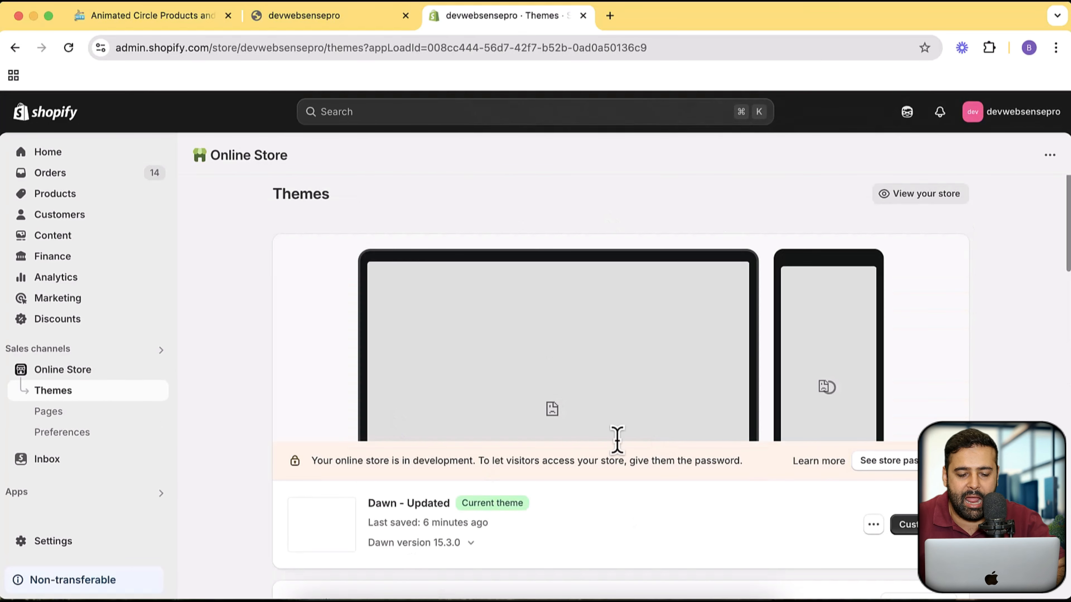
{"action": "scroll", "coordinate": [1002, 262], "scroll_direction": "down", "scroll_amount": 5}
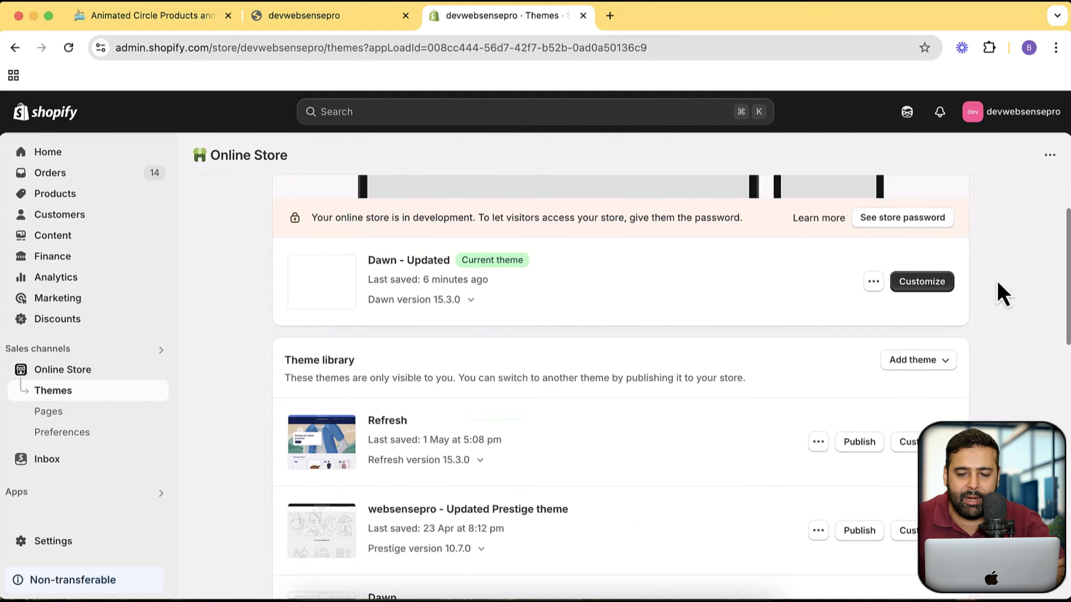
{"action": "scroll", "coordinate": [1003, 294], "scroll_direction": "up", "scroll_amount": 4}
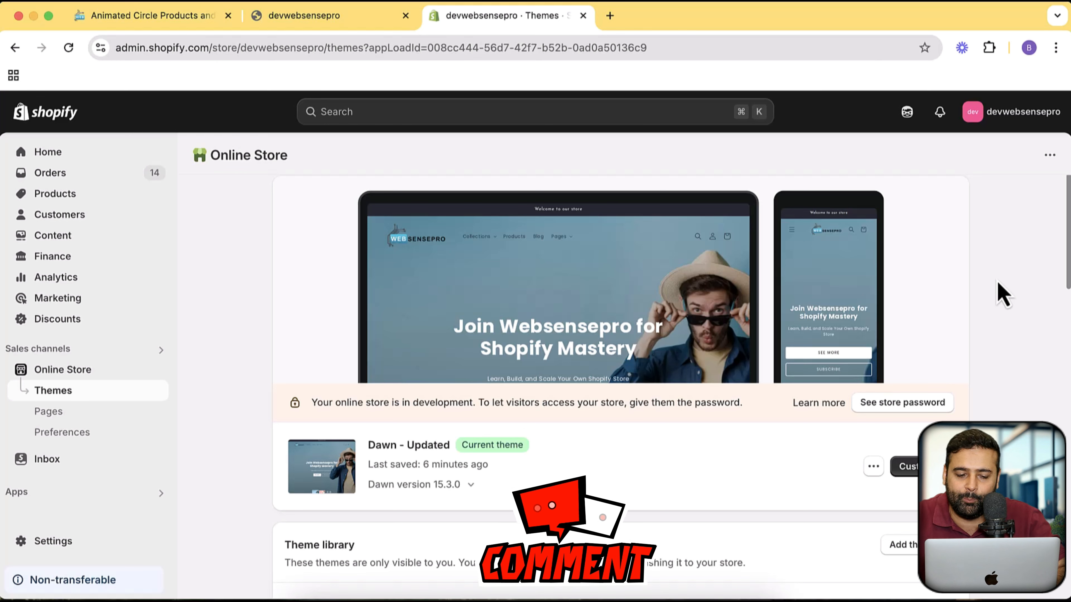
{"action": "left_click", "coordinate": [989, 375]}
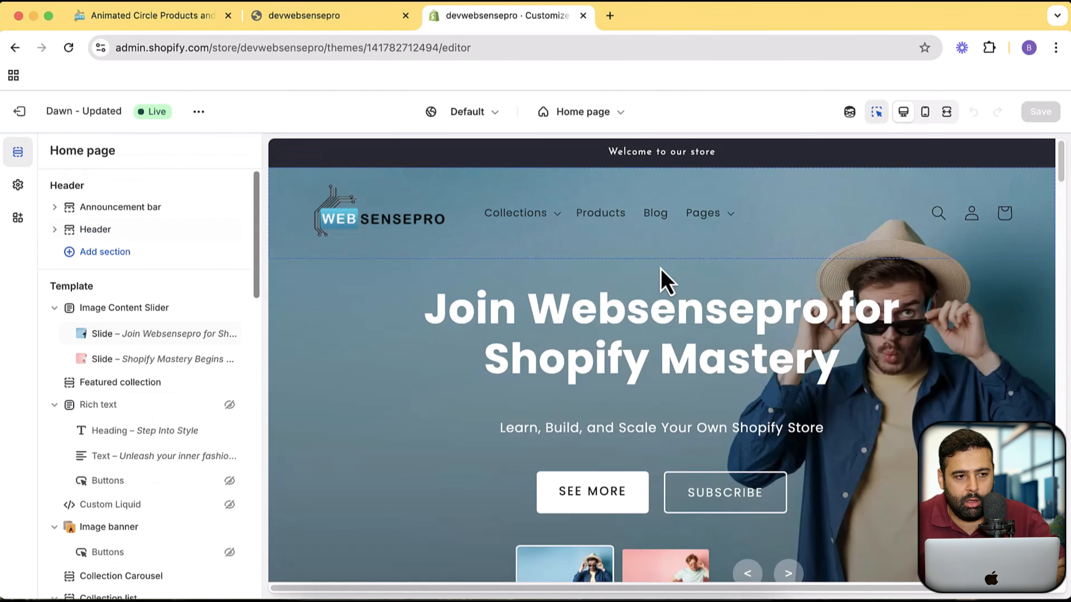
- Locate the circle product section in the home page preview and display it in the mobile preview
{"action": "scroll", "coordinate": [801, 263], "scroll_direction": "down", "scroll_amount": 15}
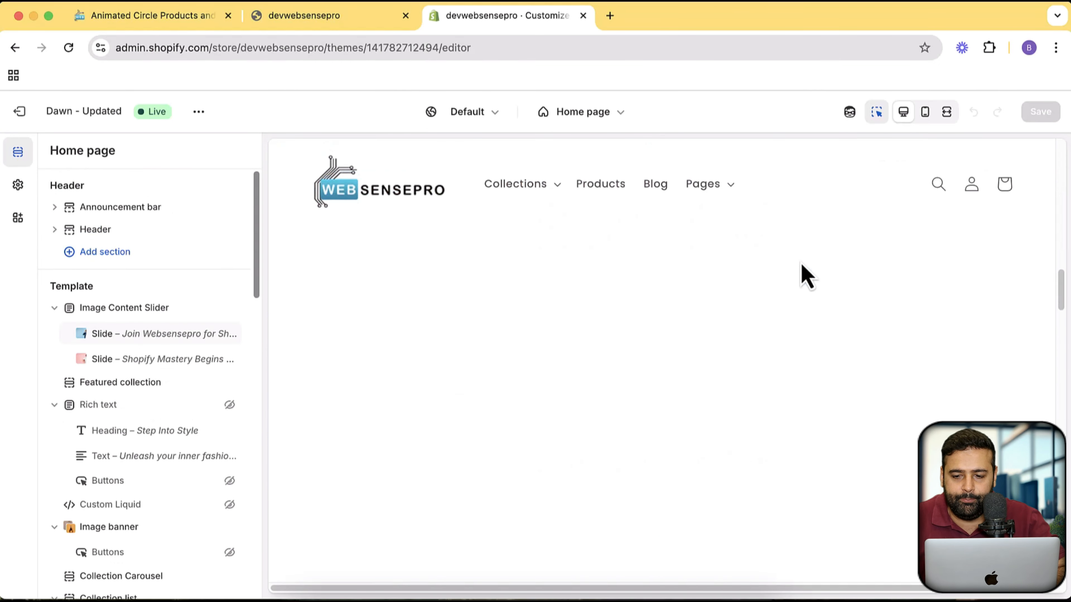
{"action": "scroll", "coordinate": [801, 270], "scroll_direction": "down", "scroll_amount": 5}
{"action": "scroll", "coordinate": [801, 275], "scroll_direction": "up", "scroll_amount": 5}
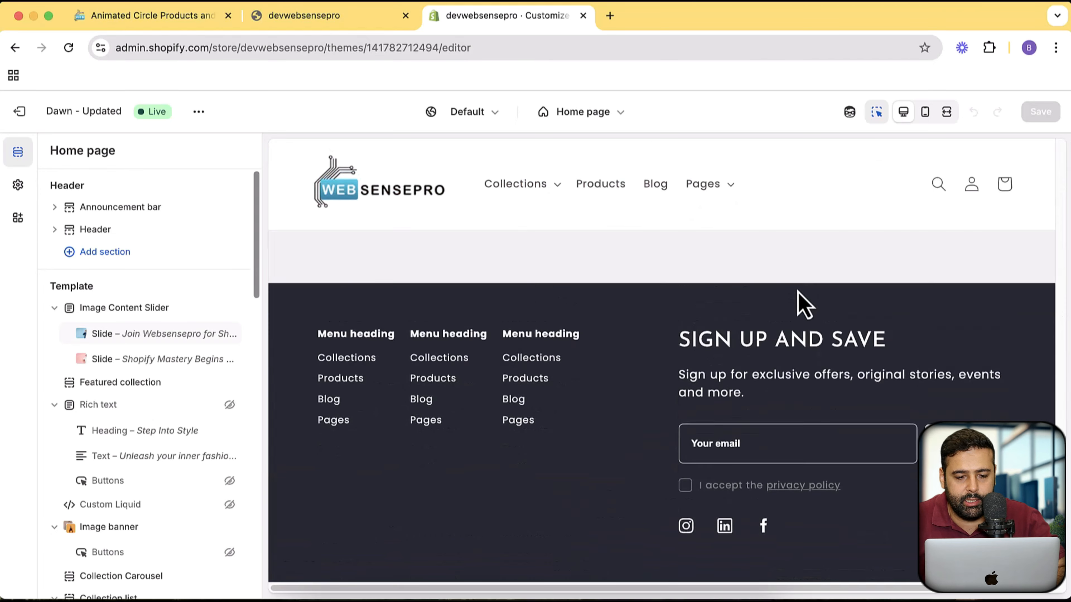
{"action": "scroll", "coordinate": [804, 316], "scroll_direction": "down", "scroll_amount": 2}
{"action": "scroll", "coordinate": [685, 309], "scroll_direction": "up", "scroll_amount": 3}
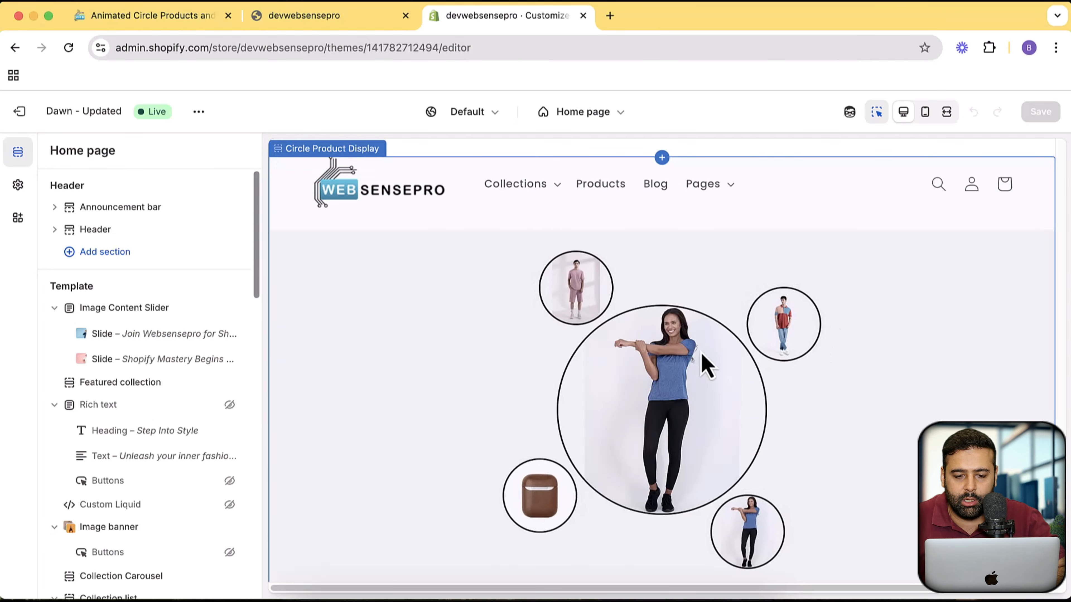
{"action": "left_click", "coordinate": [925, 112]}
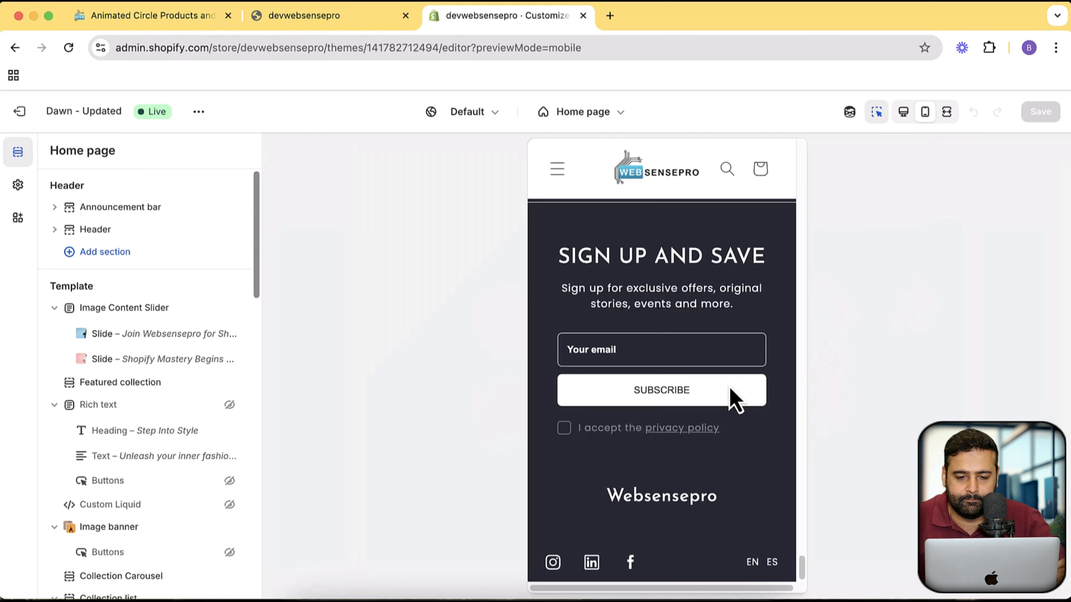
{"action": "scroll", "coordinate": [730, 389], "scroll_direction": "up", "scroll_amount": 10}
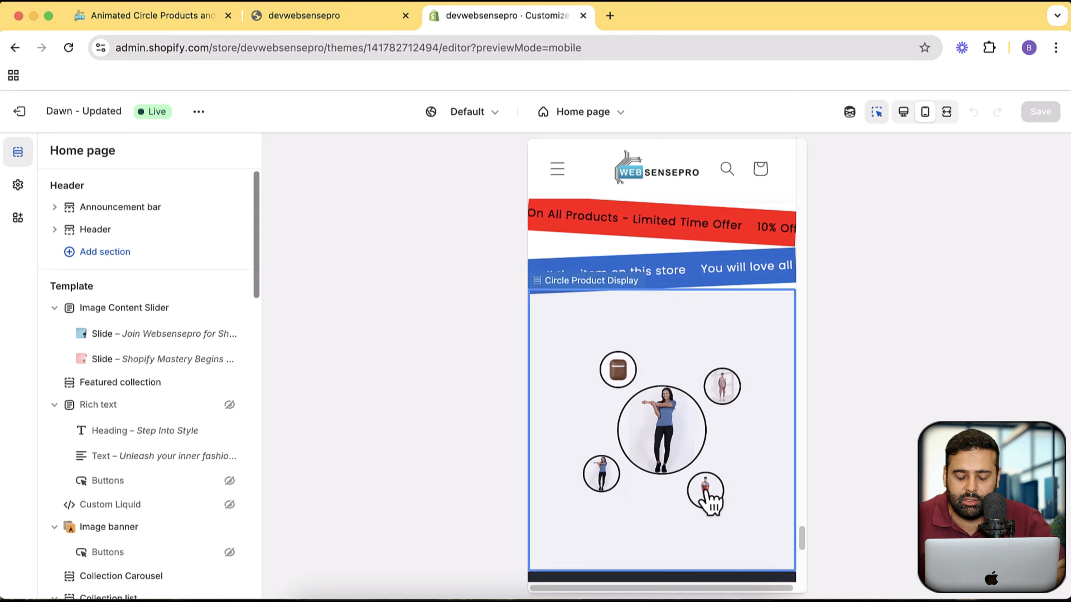
- Select the Circle Product Display section in the mobile preview and try each of its small product circles
{"action": "left_click", "coordinate": [708, 501]}
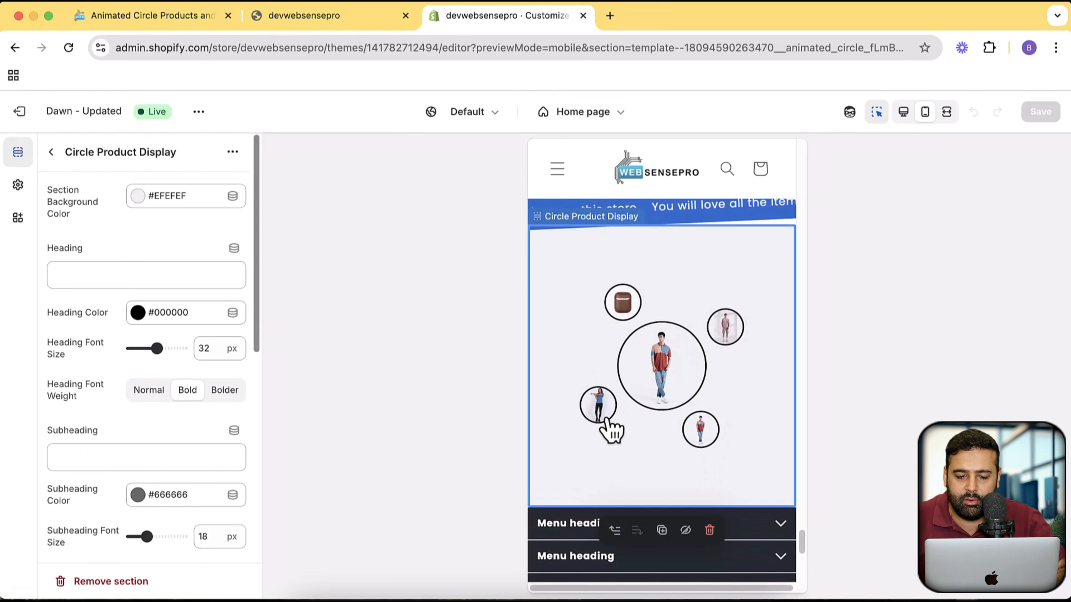
{"action": "left_click", "coordinate": [600, 411]}
{"action": "left_click", "coordinate": [622, 308]}
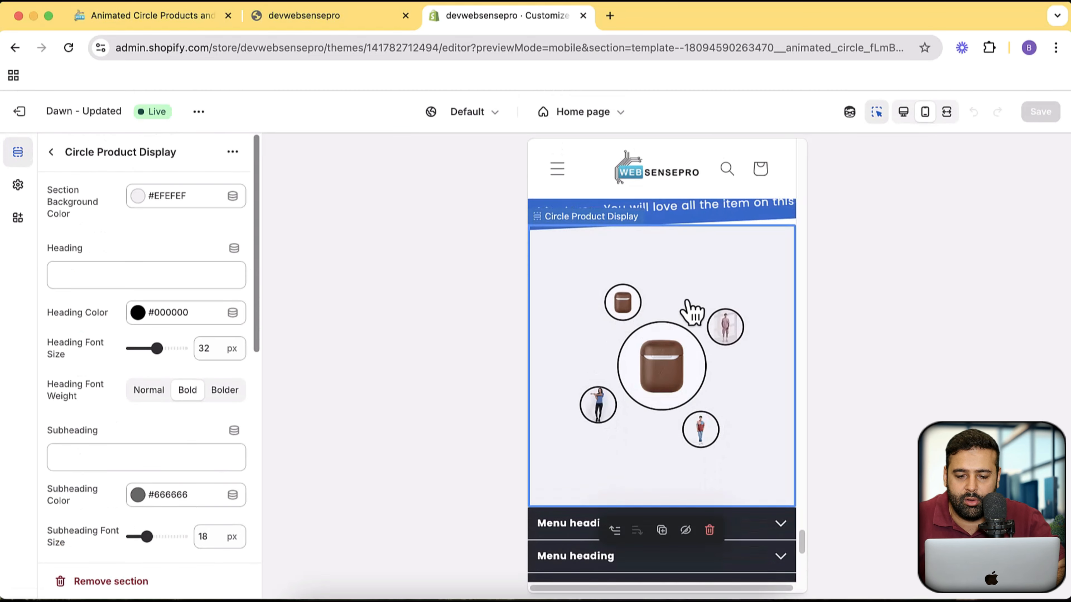
{"action": "left_click", "coordinate": [734, 336]}
{"action": "left_click", "coordinate": [701, 433]}
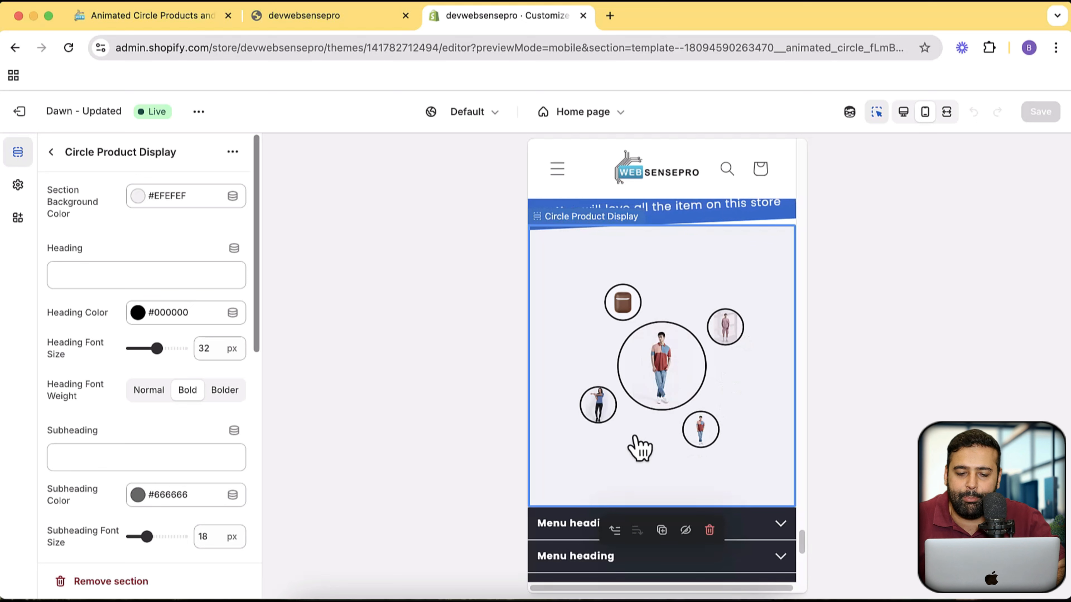
- Switch the preview back to desktop view and open the settings of the Circle Product Display section
{"action": "left_click", "coordinate": [615, 305]}
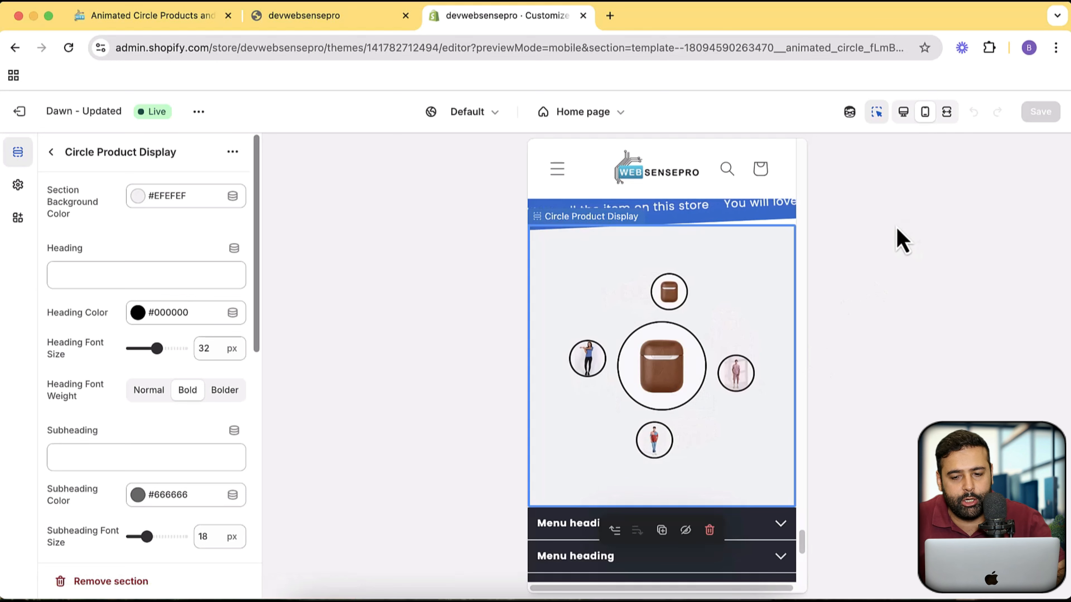
{"action": "left_click", "coordinate": [902, 117]}
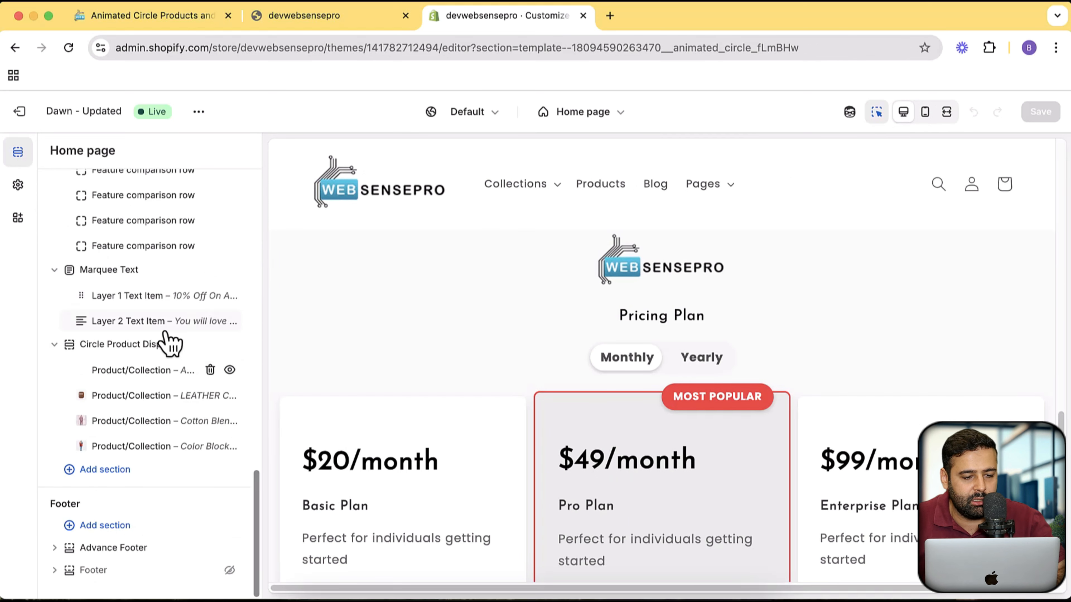
{"action": "left_click", "coordinate": [112, 350]}
{"action": "left_click", "coordinate": [53, 152]}
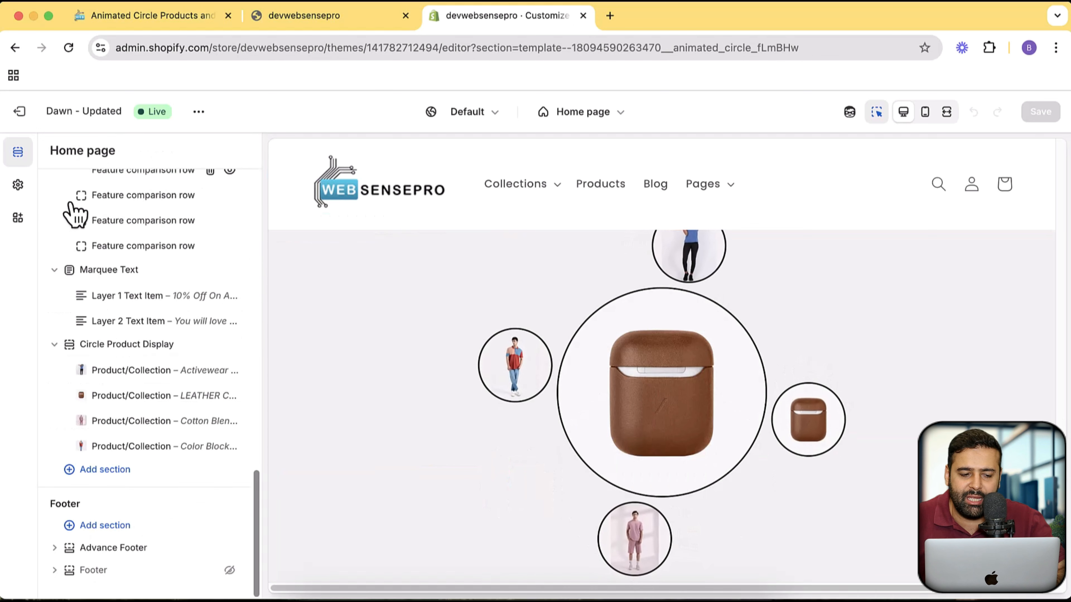
{"action": "left_click", "coordinate": [126, 348]}
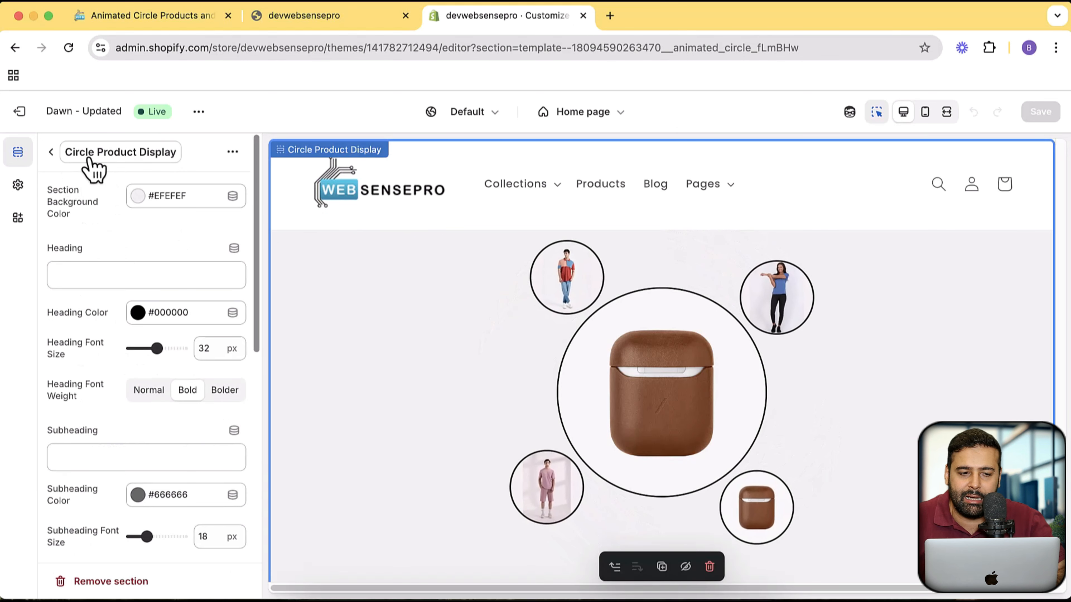
- Rename the Circle Product Display section to Circle Animation
{"action": "left_click", "coordinate": [143, 154]}
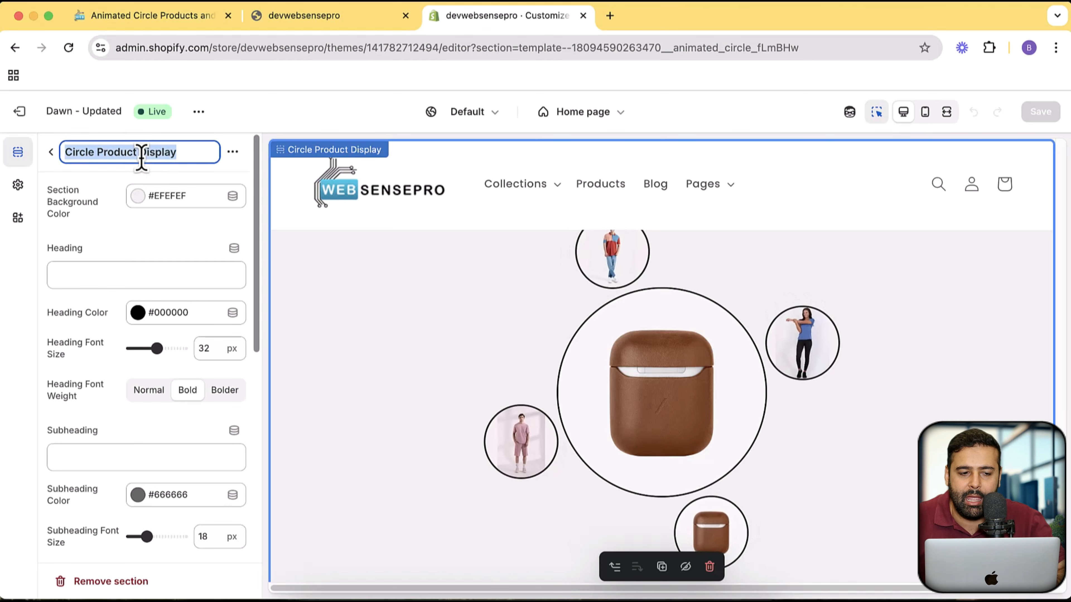
{"action": "left_click", "coordinate": [234, 153]}
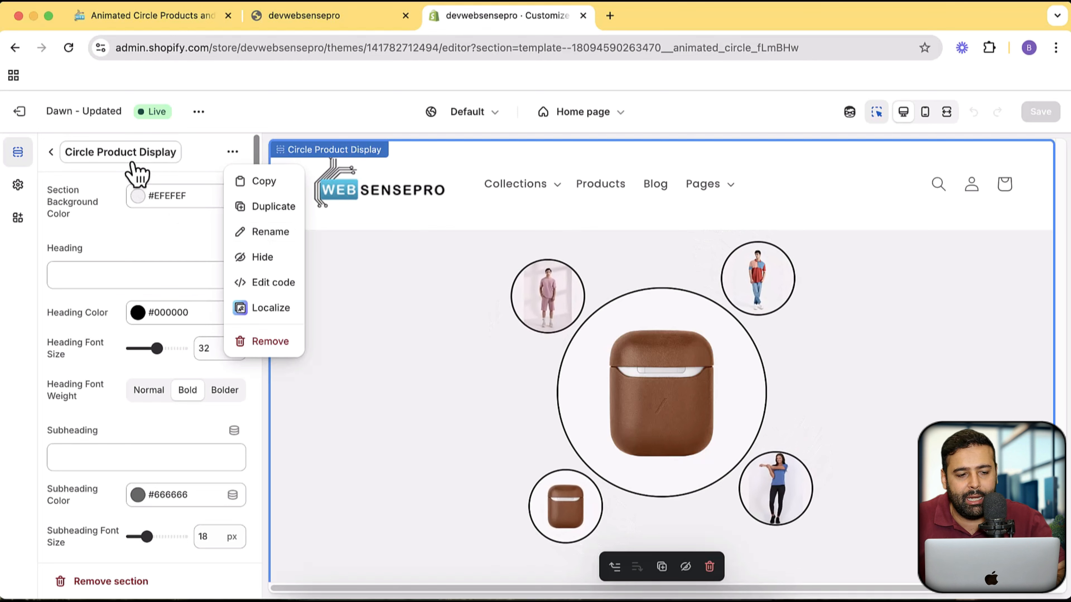
{"action": "left_click", "coordinate": [140, 155]}
{"action": "type", "text": "Cirec"}
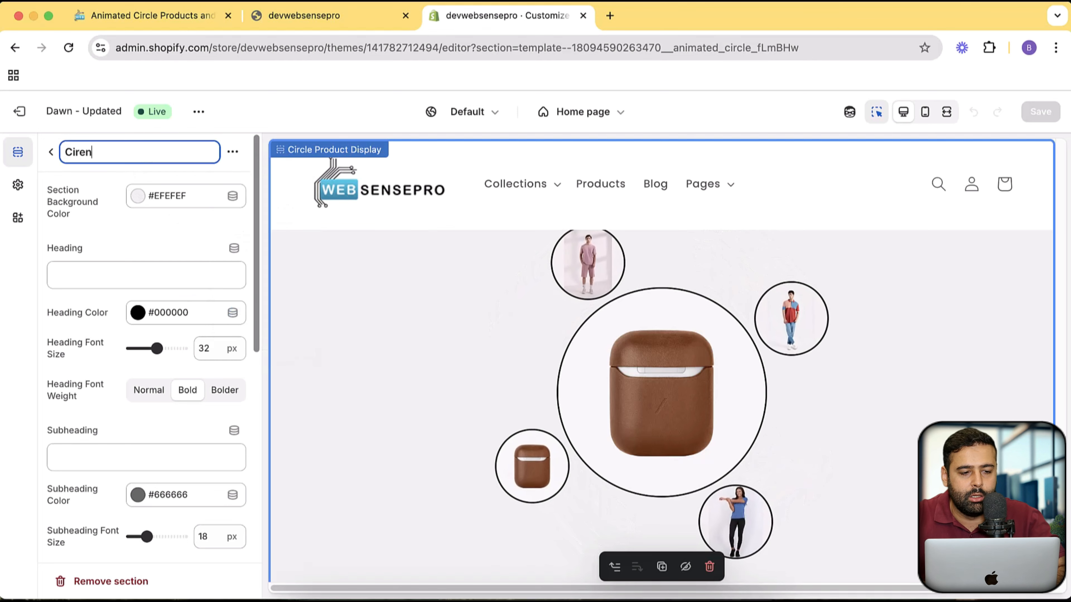
{"action": "key", "text": "BackSpace"}
{"action": "key", "text": "BackSpace"}
{"action": "type", "text": "cle Ani"}
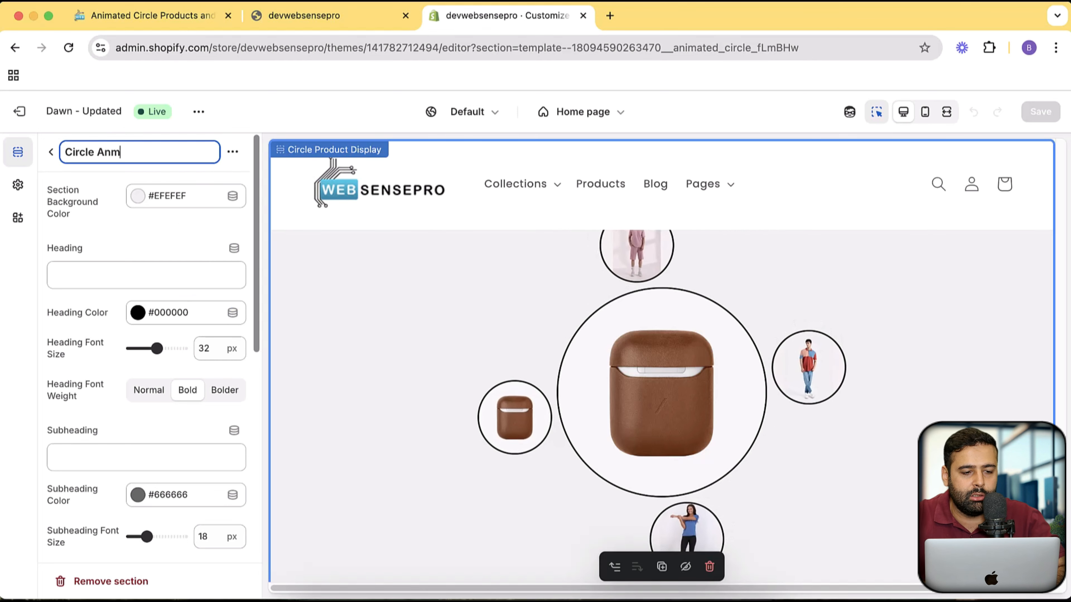
{"action": "type", "text": "mation"}
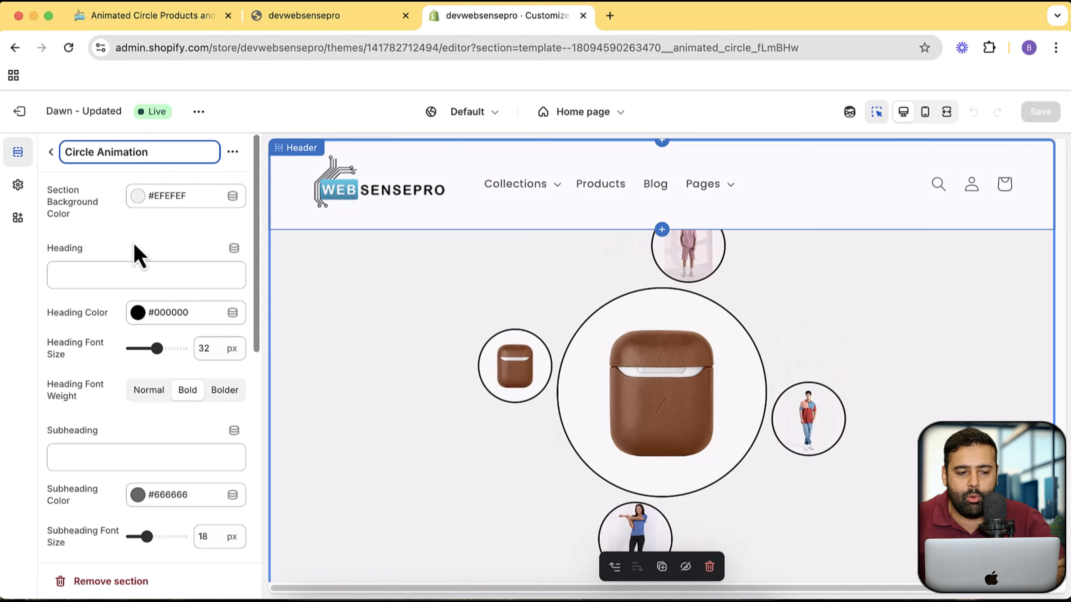
{"action": "left_click", "coordinate": [91, 218]}
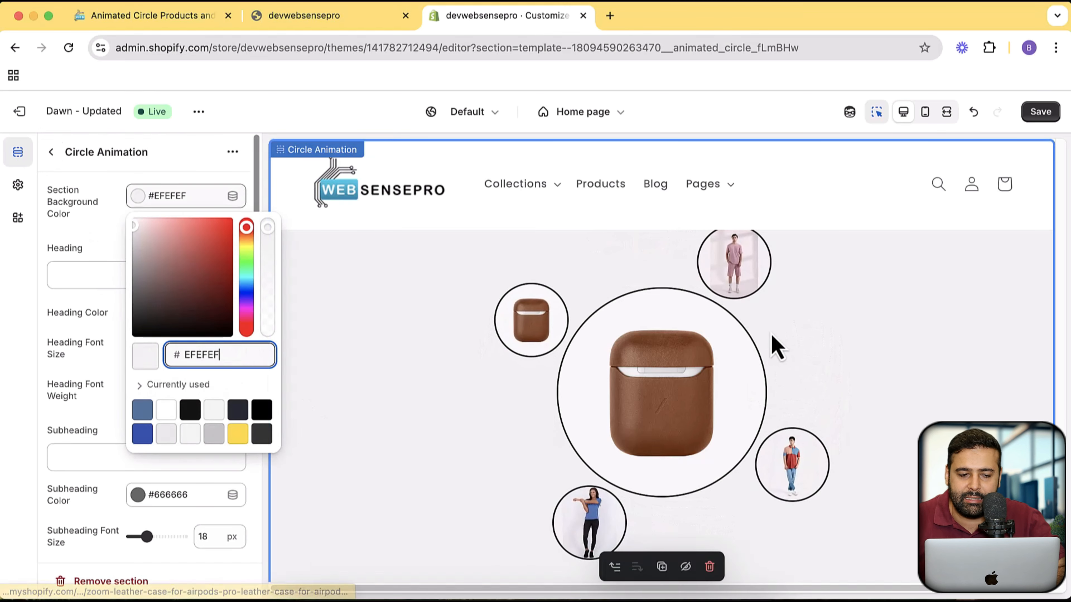
- Enter "My Favorite Products" as the section heading and set the heading font size to 41 px
{"action": "scroll", "coordinate": [709, 329], "scroll_direction": "up", "scroll_amount": 2}
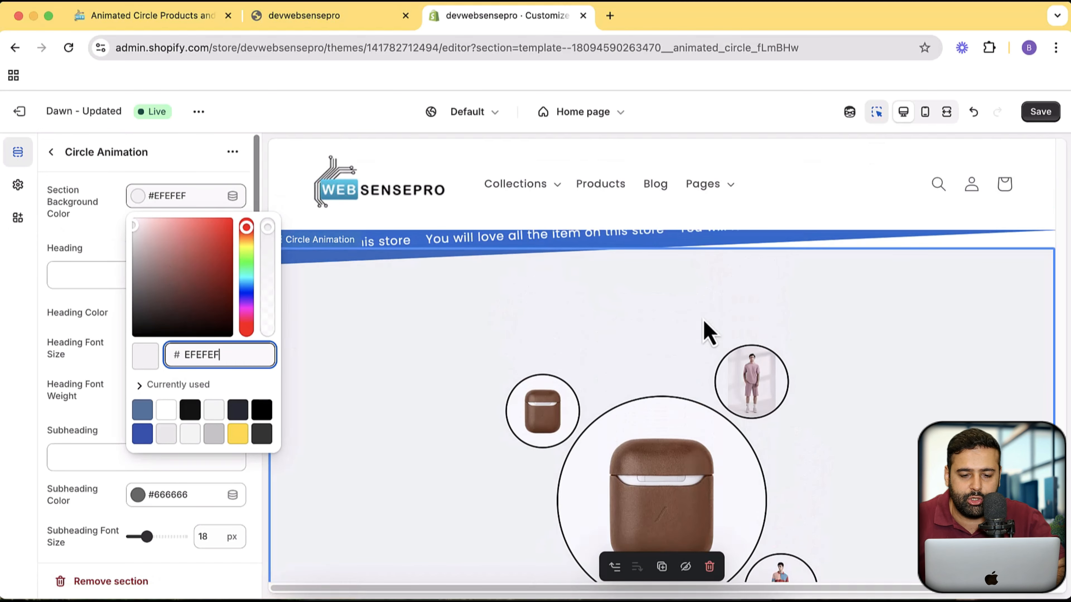
{"action": "left_click", "coordinate": [101, 276]}
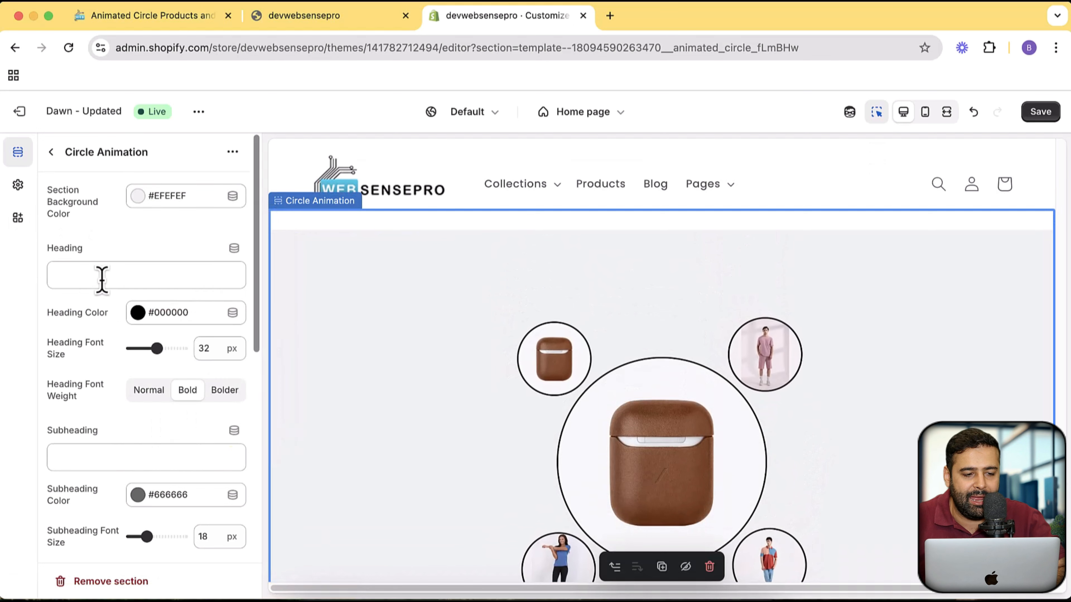
{"action": "type", "text": "My "}
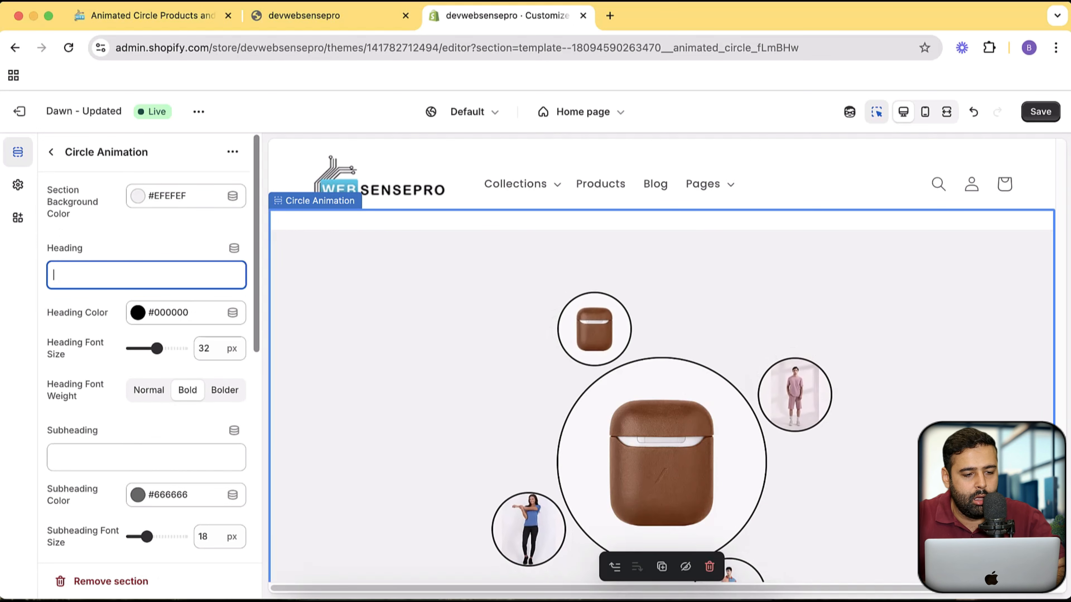
{"action": "type", "text": "Fa"}
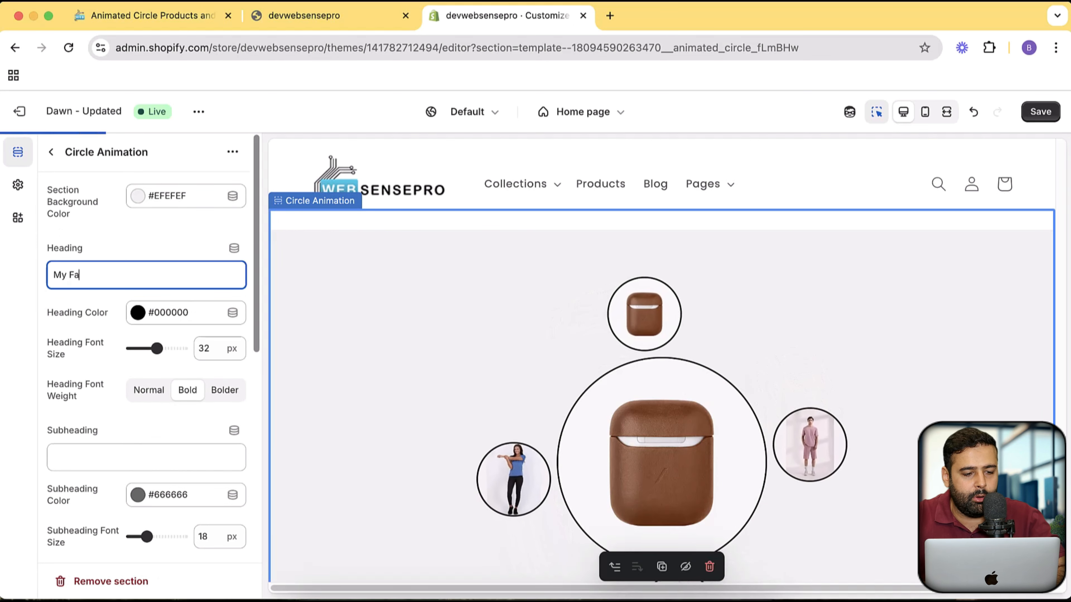
{"action": "type", "text": "vorit"}
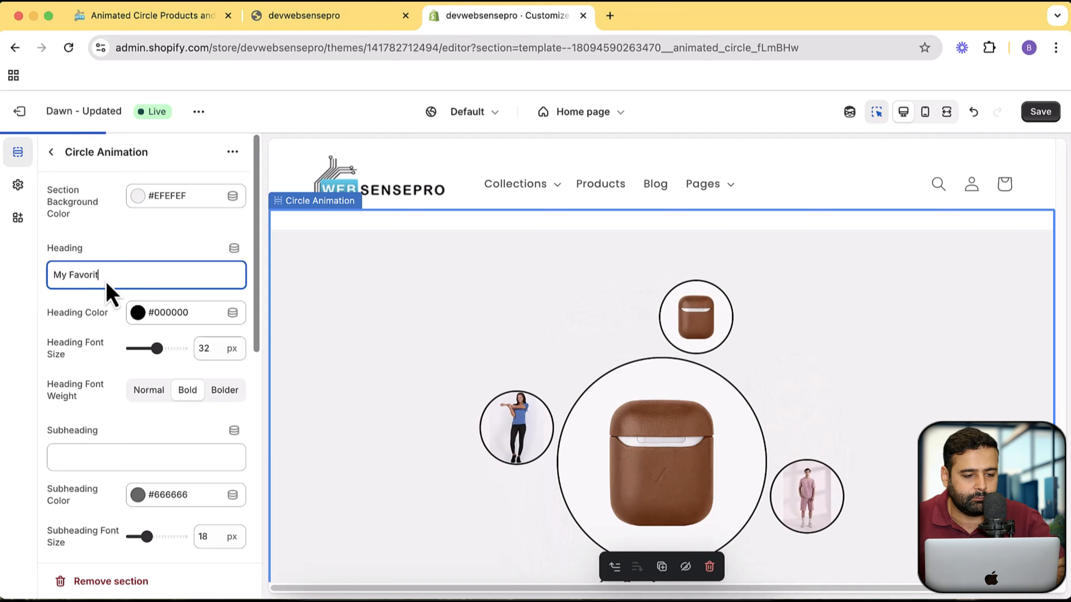
{"action": "type", "text": "e Products"}
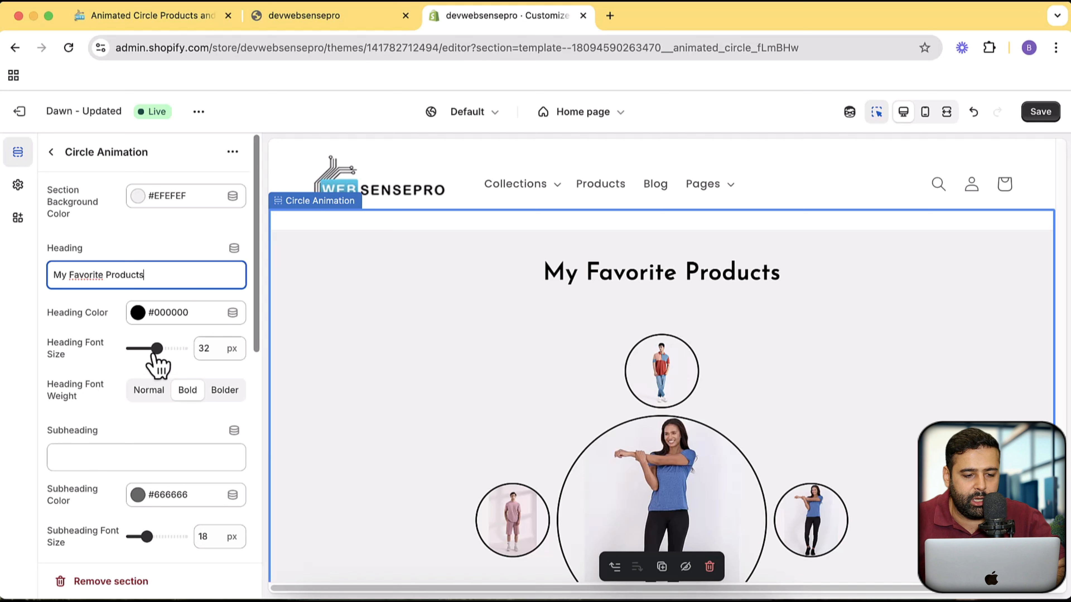
{"action": "left_click_drag", "start_coordinate": [157, 348], "coordinate": [167, 349]}
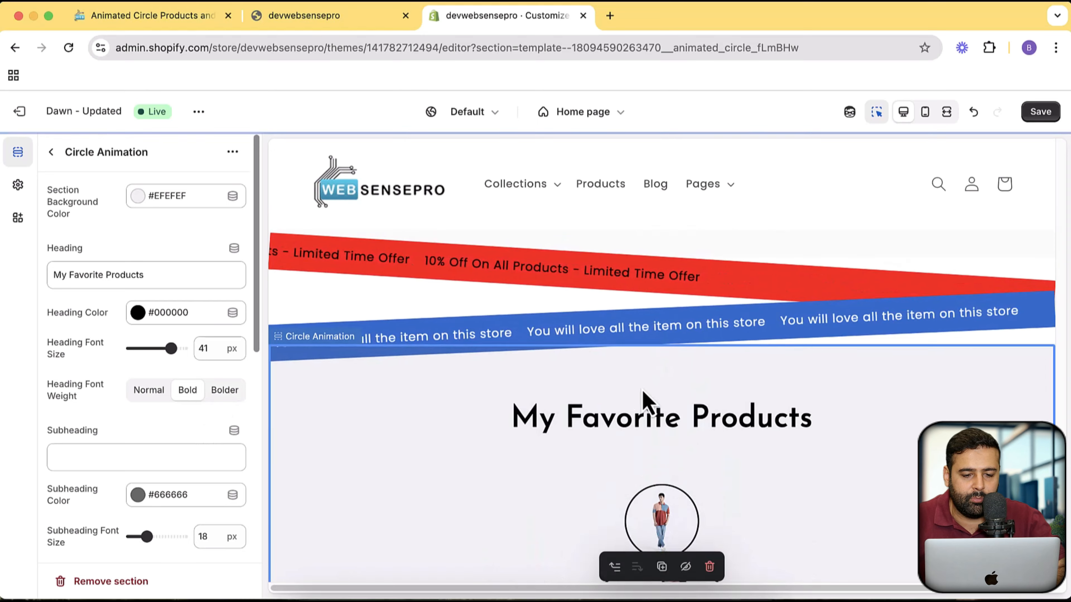
- Enter "Subheading" as the section's subheading text and check it in the preview
{"action": "scroll", "coordinate": [644, 388], "scroll_direction": "down", "scroll_amount": 1}
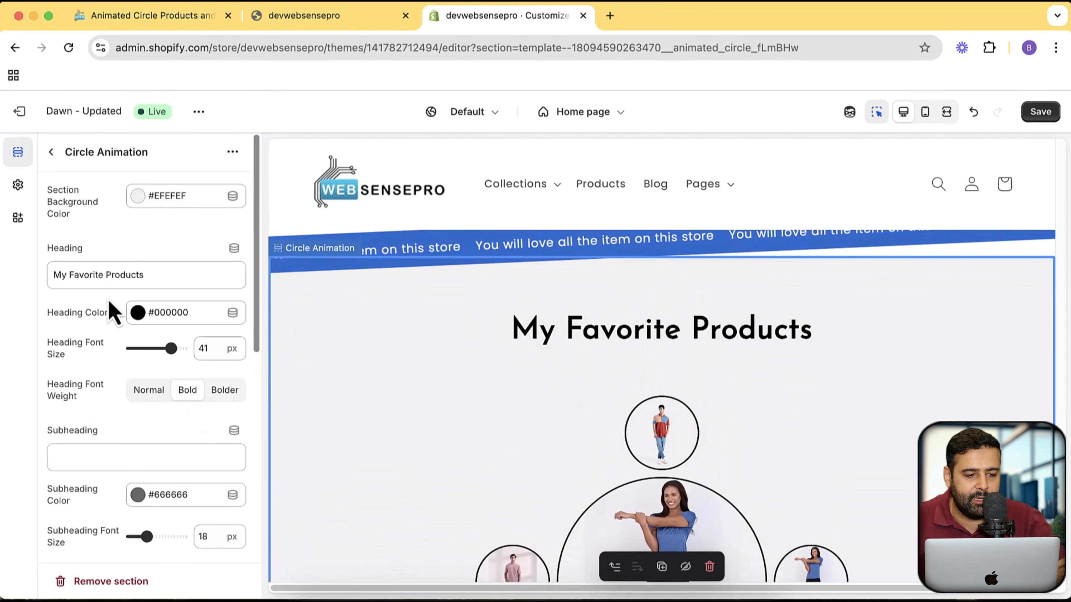
{"action": "scroll", "coordinate": [126, 287], "scroll_direction": "down", "scroll_amount": 1}
{"action": "scroll", "coordinate": [137, 266], "scroll_direction": "down", "scroll_amount": 3}
{"action": "left_click", "coordinate": [110, 342]}
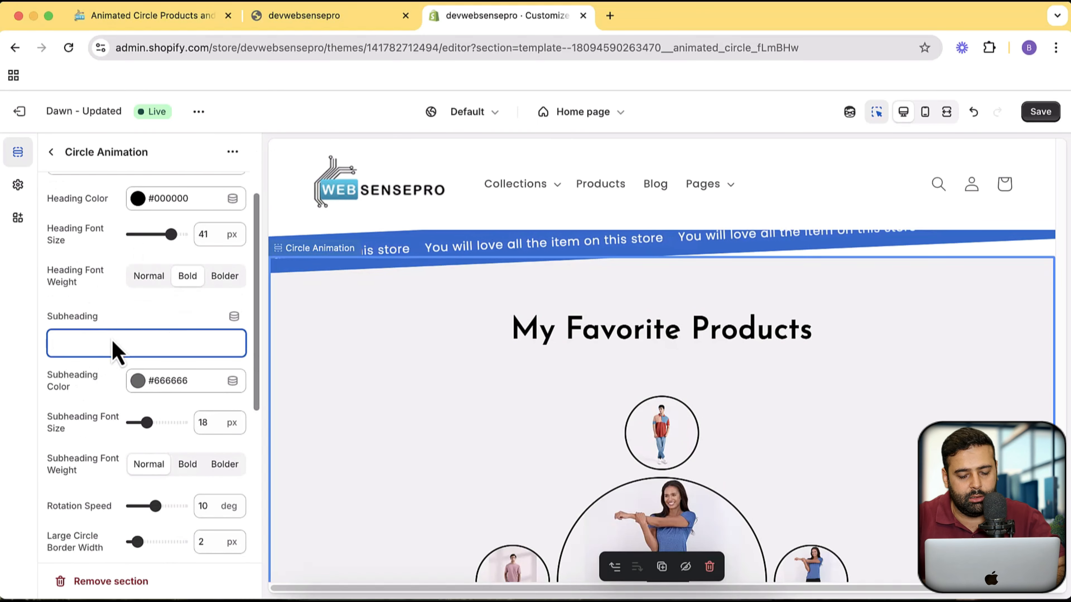
{"action": "type", "text": "Subheading"}
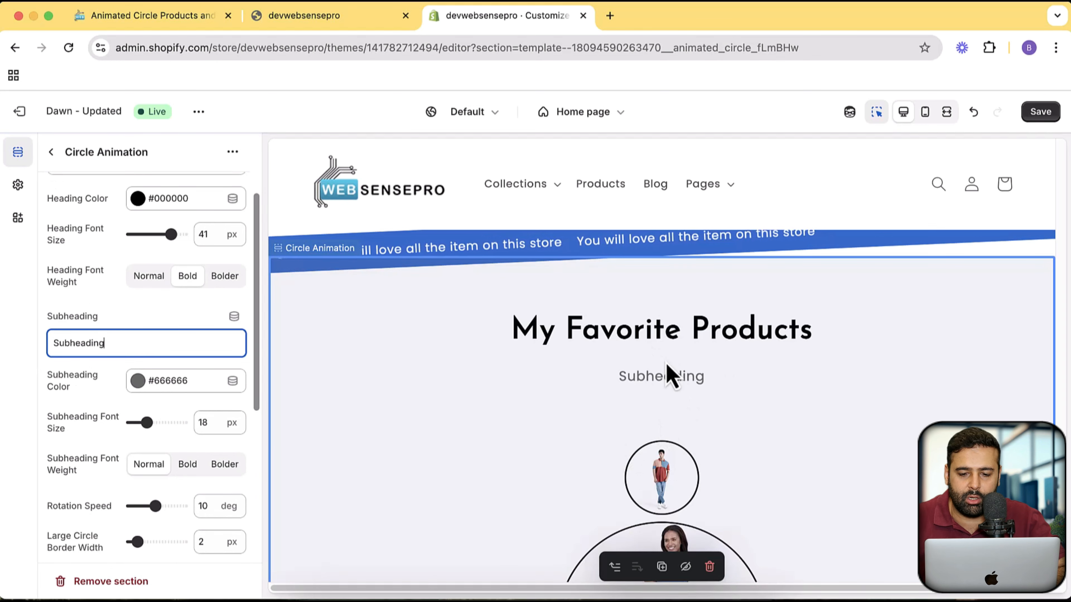
{"action": "scroll", "coordinate": [670, 354], "scroll_direction": "up", "scroll_amount": 3}
{"action": "scroll", "coordinate": [670, 346], "scroll_direction": "down", "scroll_amount": 3}
{"action": "scroll", "coordinate": [693, 342], "scroll_direction": "down", "scroll_amount": 2}
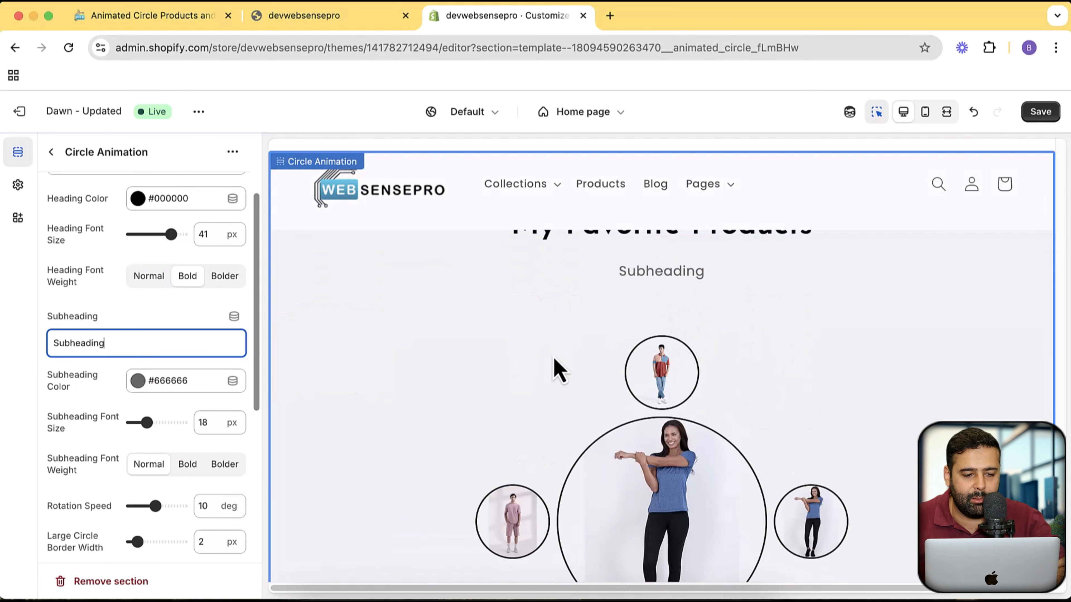
- Change the subheading color to yellow #FFD700
{"action": "left_click", "coordinate": [156, 382]}
{"action": "left_click", "coordinate": [239, 350]}
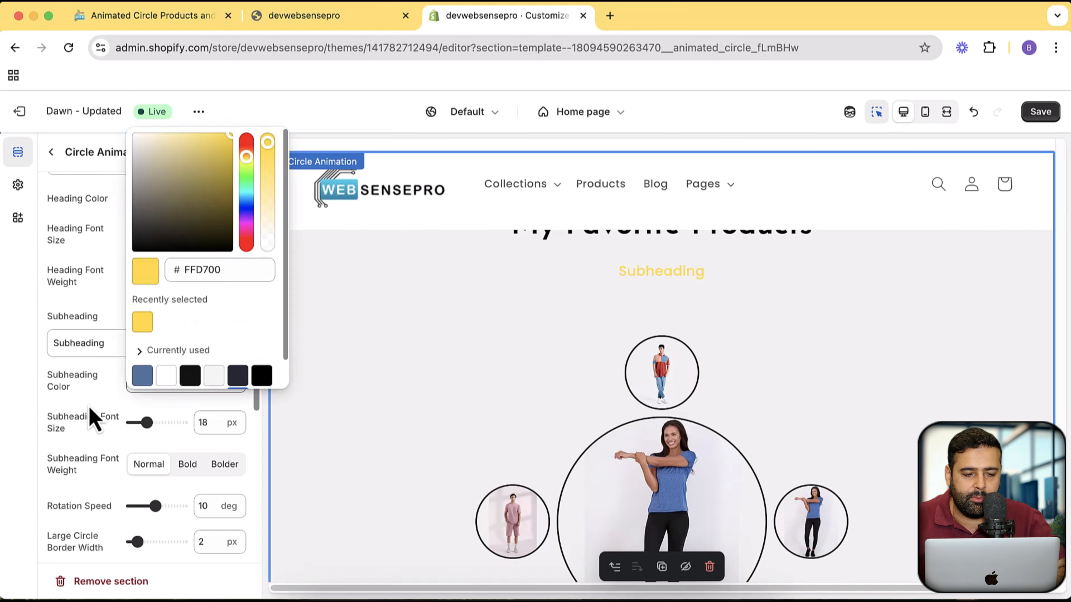
{"action": "scroll", "coordinate": [787, 331], "scroll_direction": "up", "scroll_amount": 1}
{"action": "scroll", "coordinate": [779, 330], "scroll_direction": "down", "scroll_amount": 2}
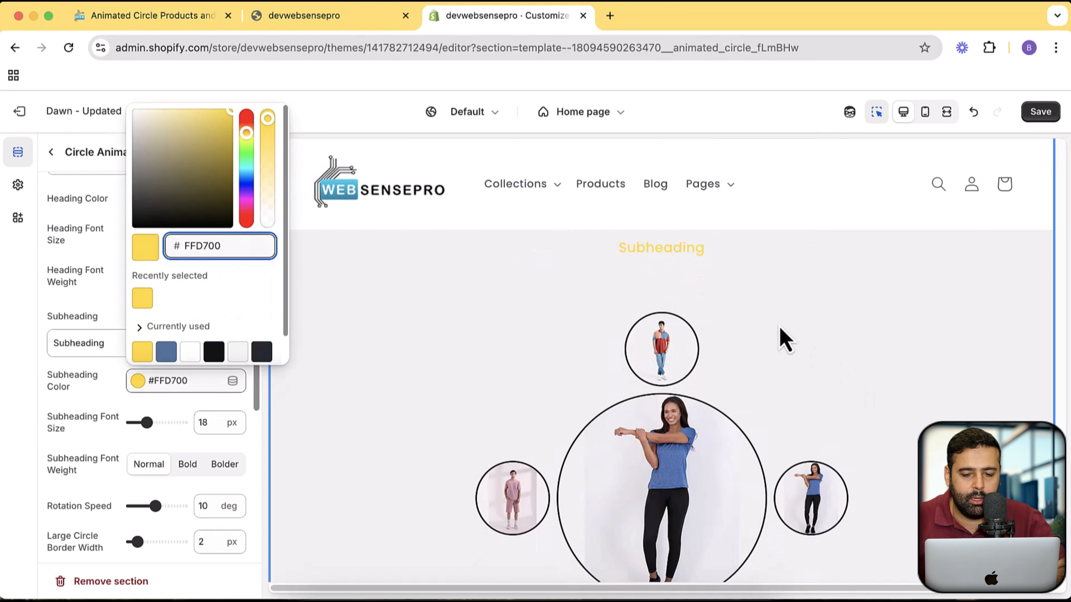
{"action": "scroll", "coordinate": [80, 395], "scroll_direction": "down", "scroll_amount": 3}
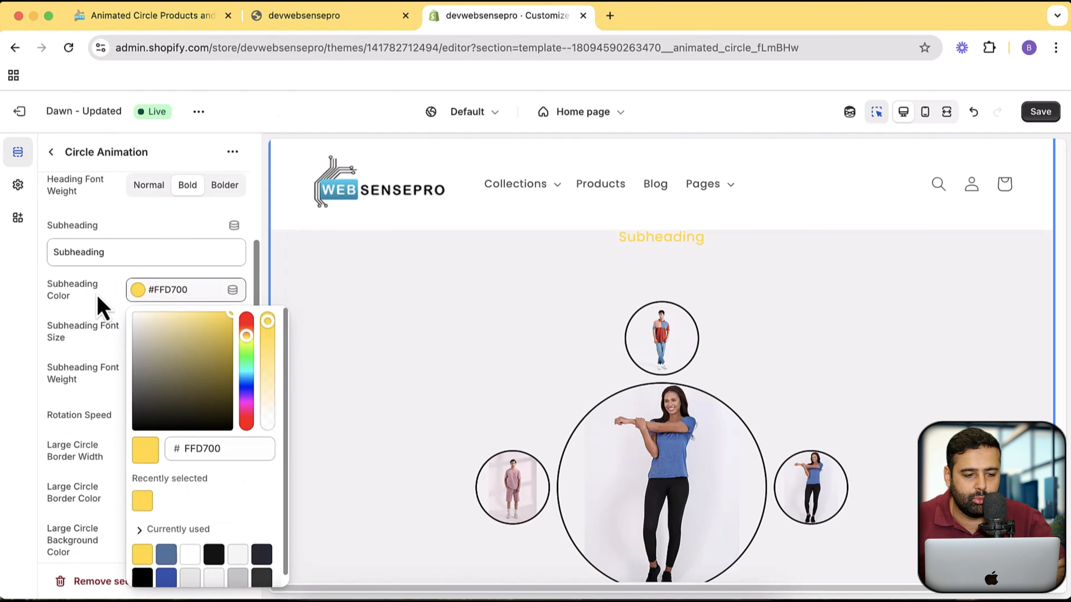
{"action": "scroll", "coordinate": [97, 307], "scroll_direction": "up", "scroll_amount": 3}
{"action": "left_click", "coordinate": [98, 308]}
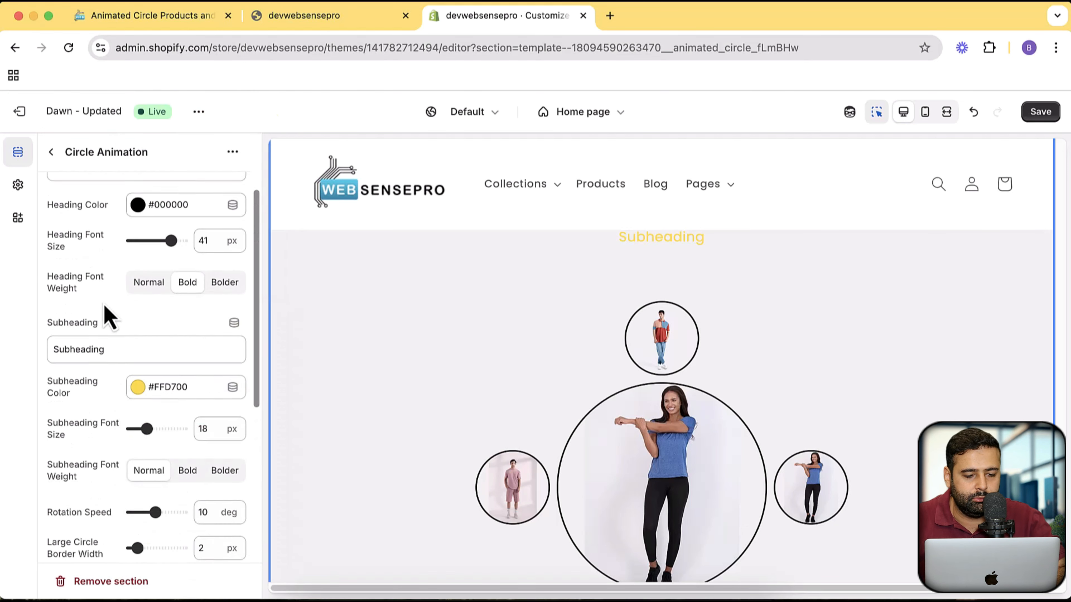
- Set the subheading font size to 20 px
{"action": "scroll", "coordinate": [109, 320], "scroll_direction": "down", "scroll_amount": 3}
{"action": "scroll", "coordinate": [780, 385], "scroll_direction": "up", "scroll_amount": 3}
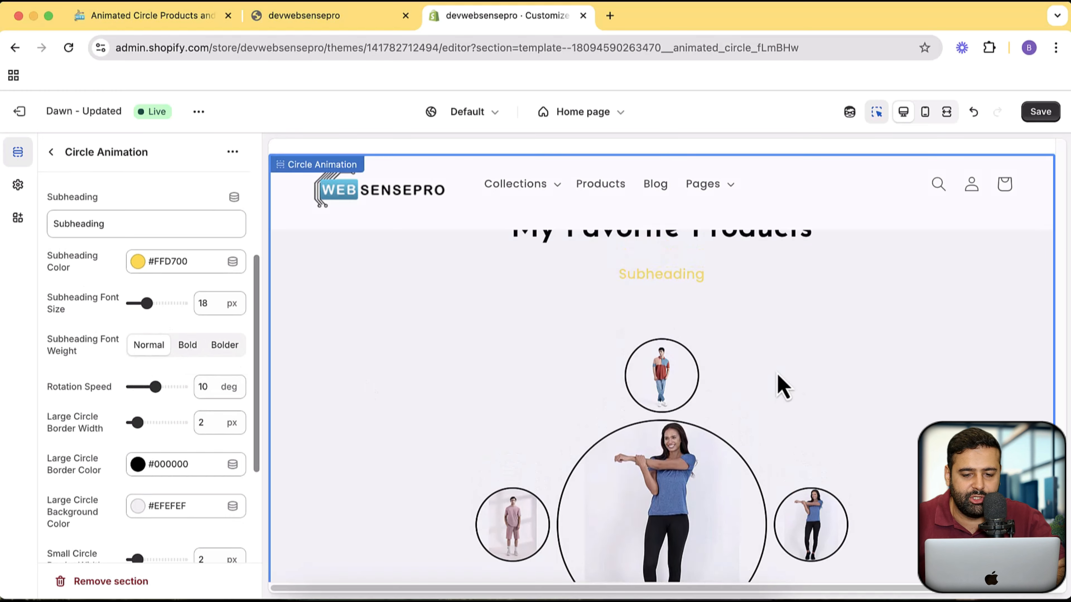
{"action": "mouse_move", "coordinate": [151, 310]}
{"action": "left_mouse_down"}
{"action": "mouse_move", "coordinate": [142, 308]}
{"action": "mouse_move", "coordinate": [152, 310]}
{"action": "left_mouse_up"}
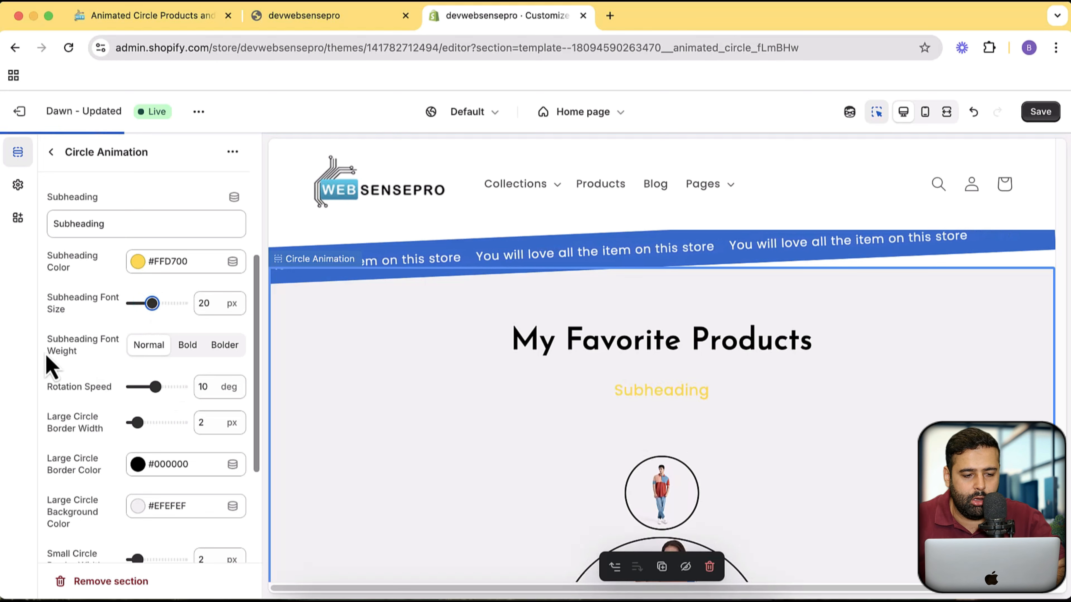
- Try the section's rotation speed at 20 deg and at 1 deg, saving the theme after each change
{"action": "scroll", "coordinate": [83, 347], "scroll_direction": "down", "scroll_amount": 1}
{"action": "scroll", "coordinate": [78, 316], "scroll_direction": "down", "scroll_amount": 1}
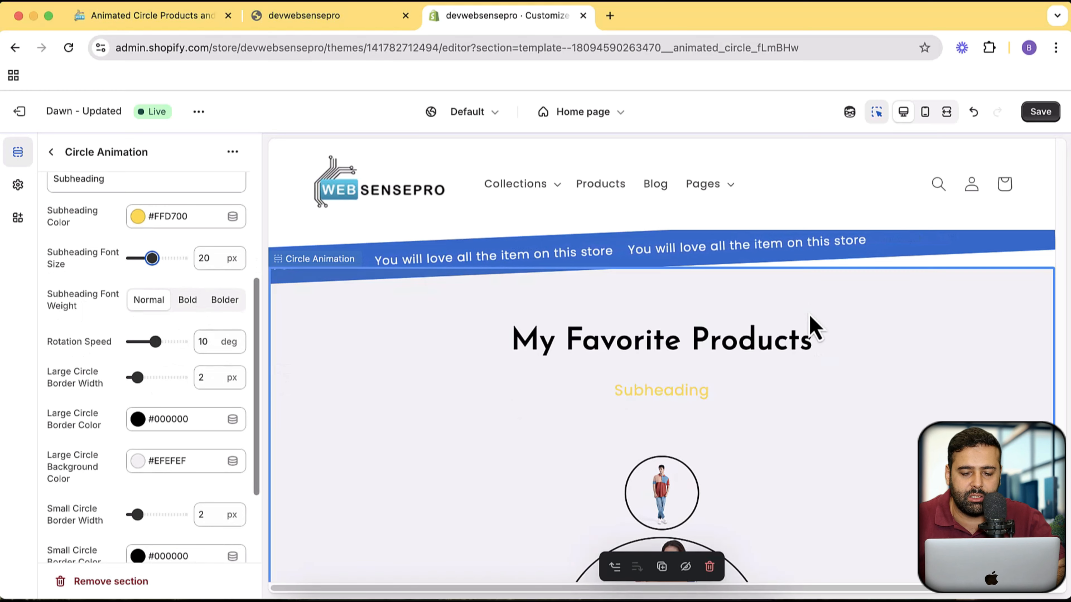
{"action": "scroll", "coordinate": [813, 330], "scroll_direction": "down", "scroll_amount": 5}
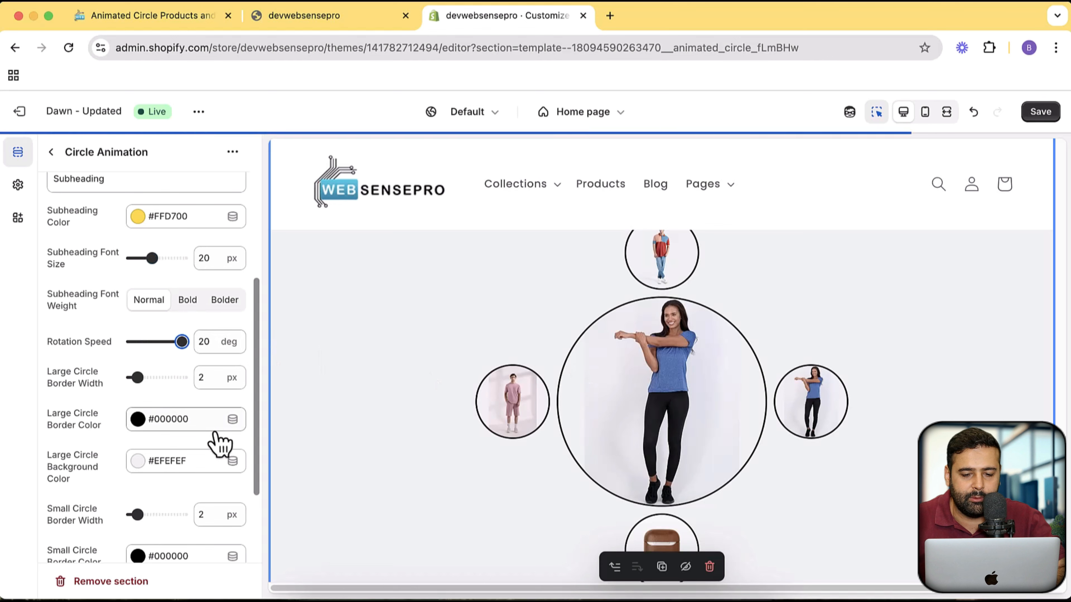
{"action": "scroll", "coordinate": [834, 451], "scroll_direction": "up", "scroll_amount": 1}
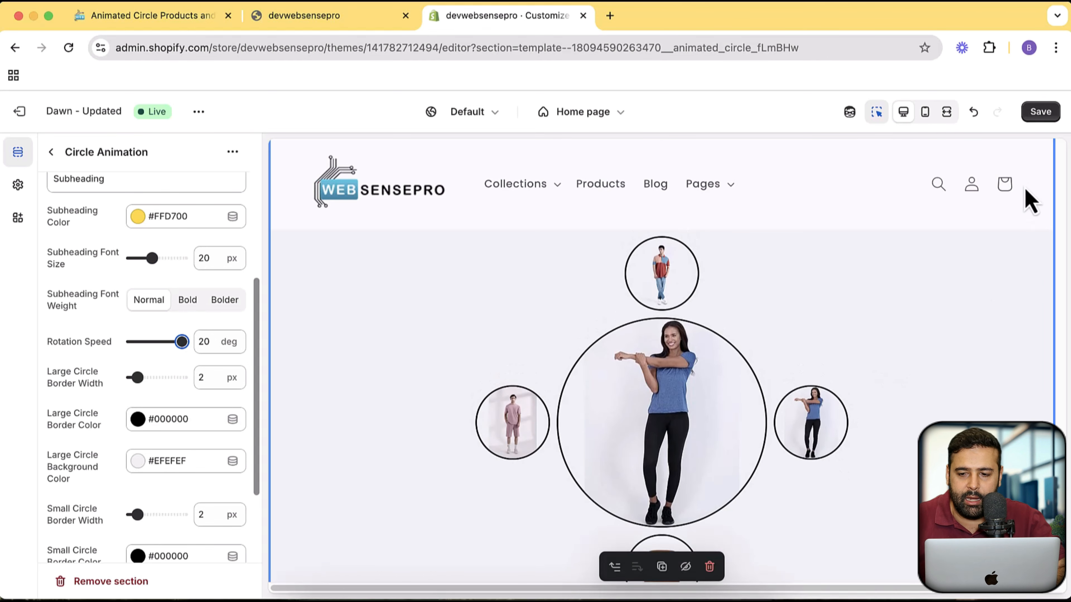
{"action": "left_click", "coordinate": [1042, 112]}
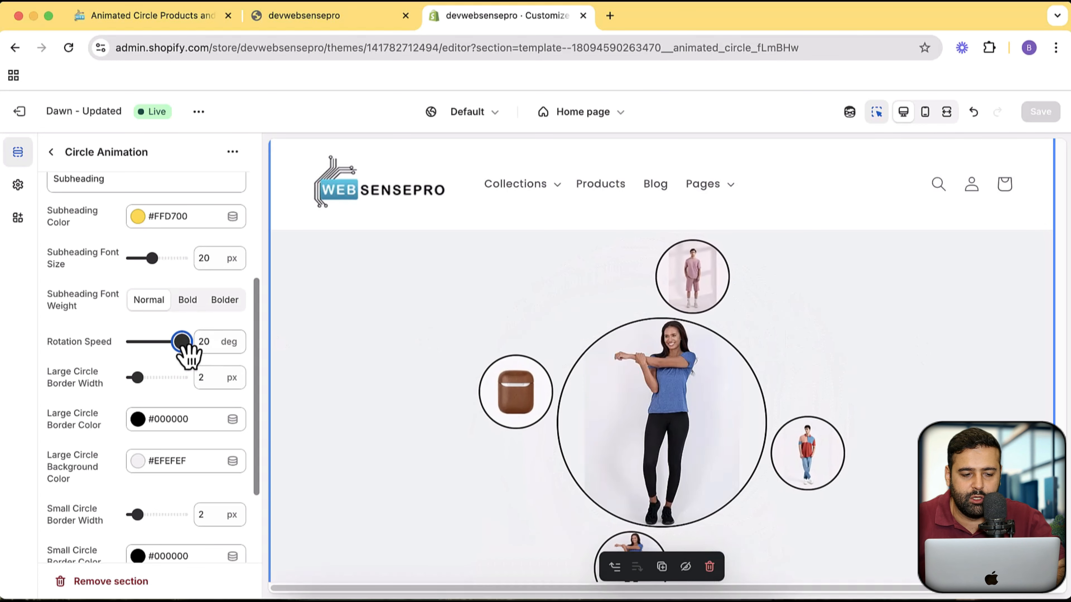
{"action": "left_click_drag", "start_coordinate": [182, 342], "coordinate": [110, 354]}
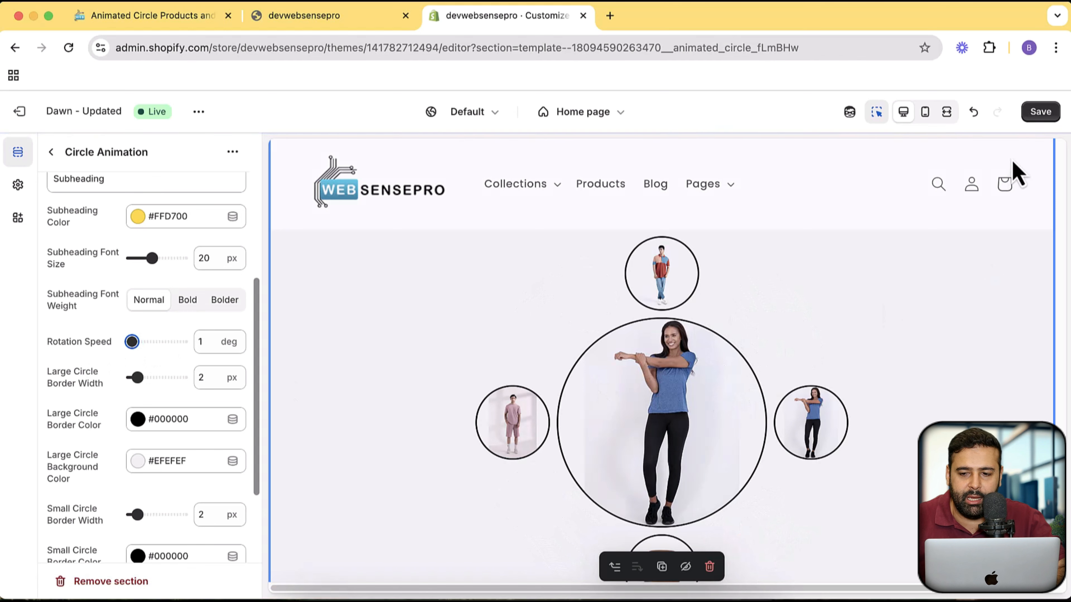
{"action": "left_click", "coordinate": [1042, 113]}
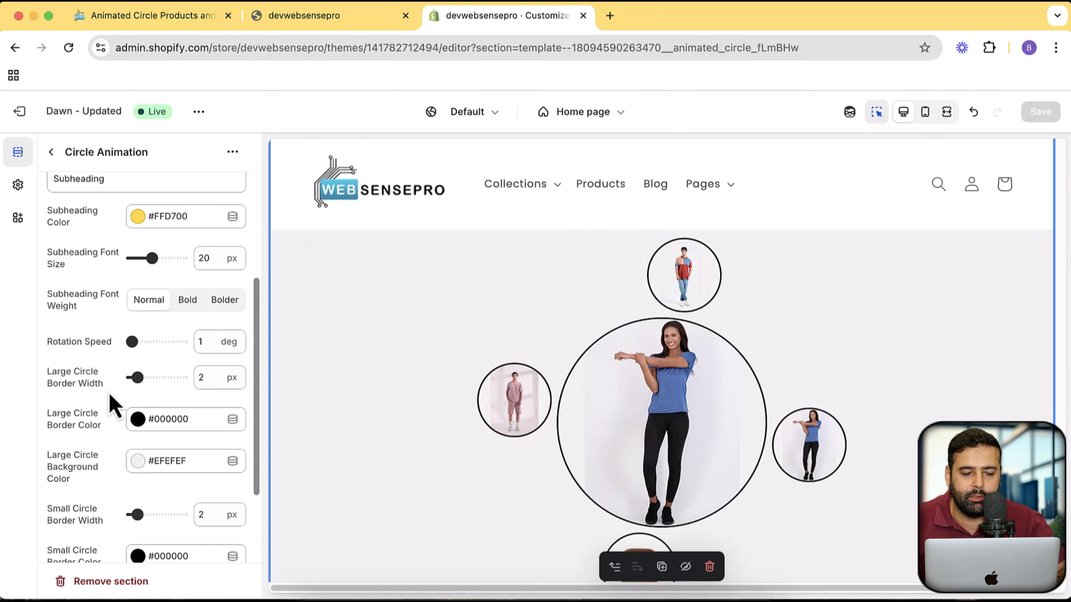
- Try a Large Circle Border Width of 5 px
{"action": "double_click", "coordinate": [197, 378]}
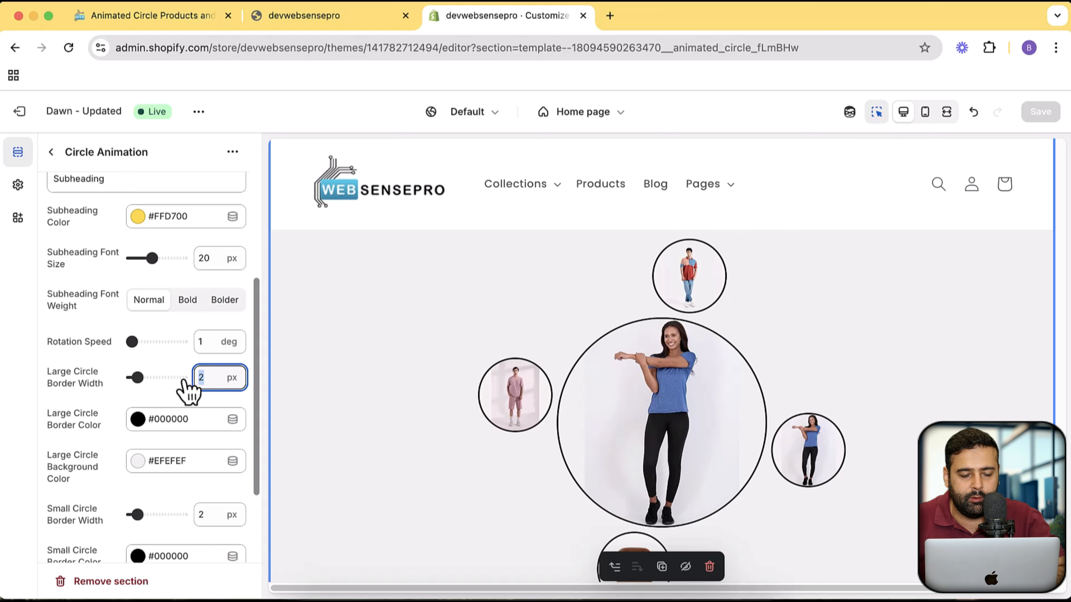
{"action": "type", "text": "5"}
{"action": "left_click", "coordinate": [181, 404]}
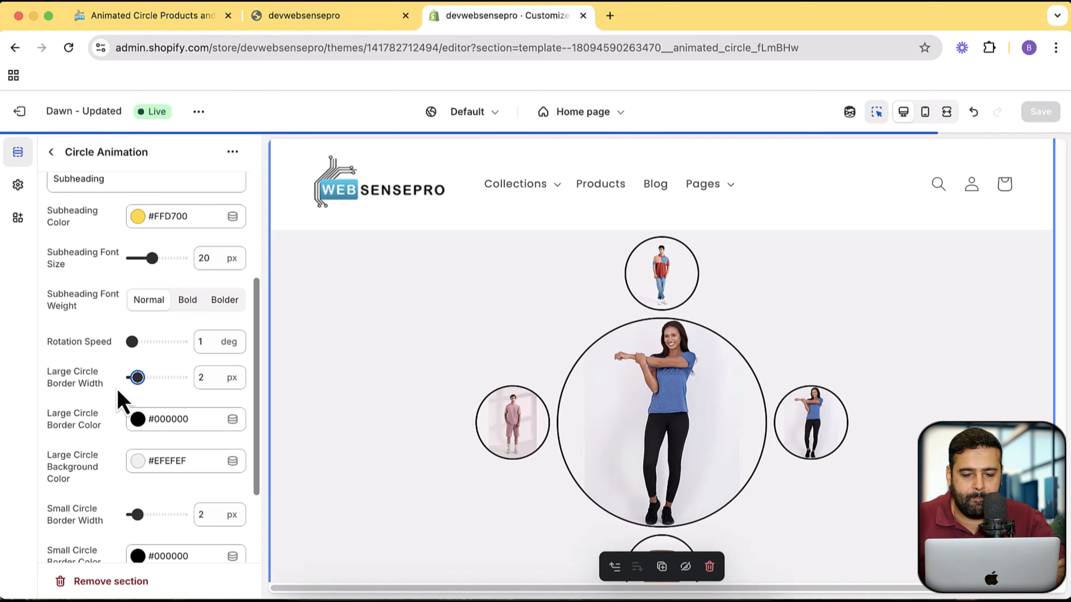
- Change the Large Circle Border Color to red #F71212
{"action": "scroll", "coordinate": [102, 392], "scroll_direction": "down", "scroll_amount": 2}
{"action": "scroll", "coordinate": [97, 383], "scroll_direction": "down", "scroll_amount": 1}
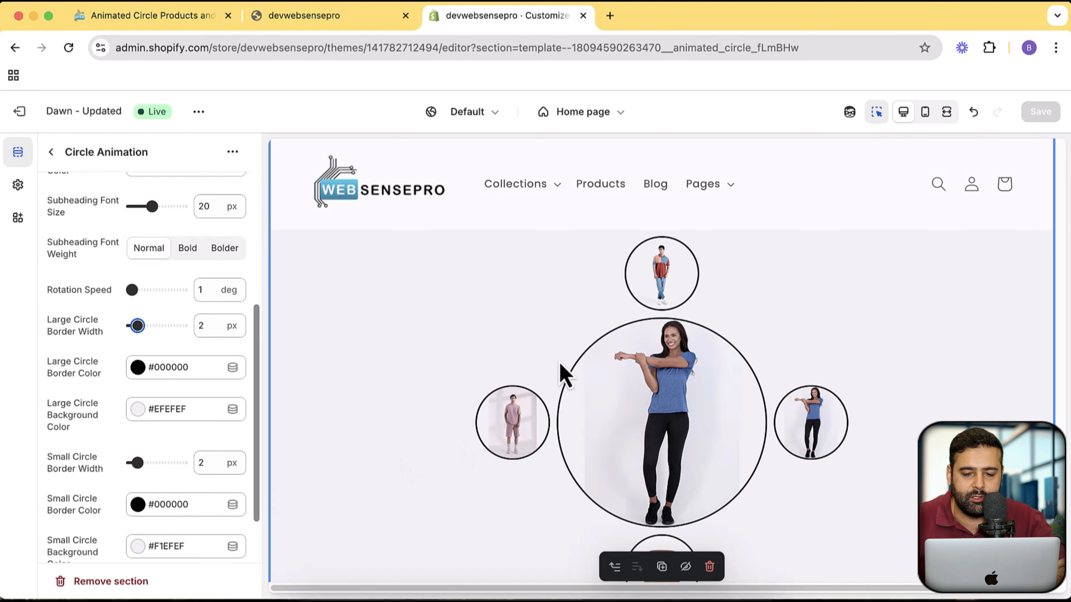
{"action": "left_click", "coordinate": [148, 374]}
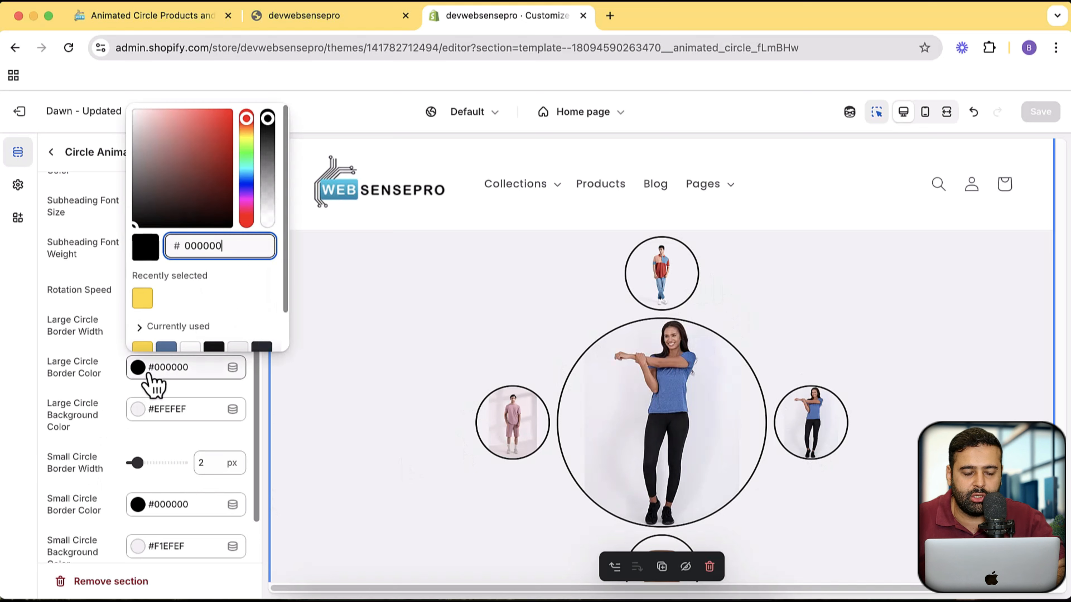
{"action": "left_click", "coordinate": [226, 113]}
{"action": "left_click", "coordinate": [57, 400]}
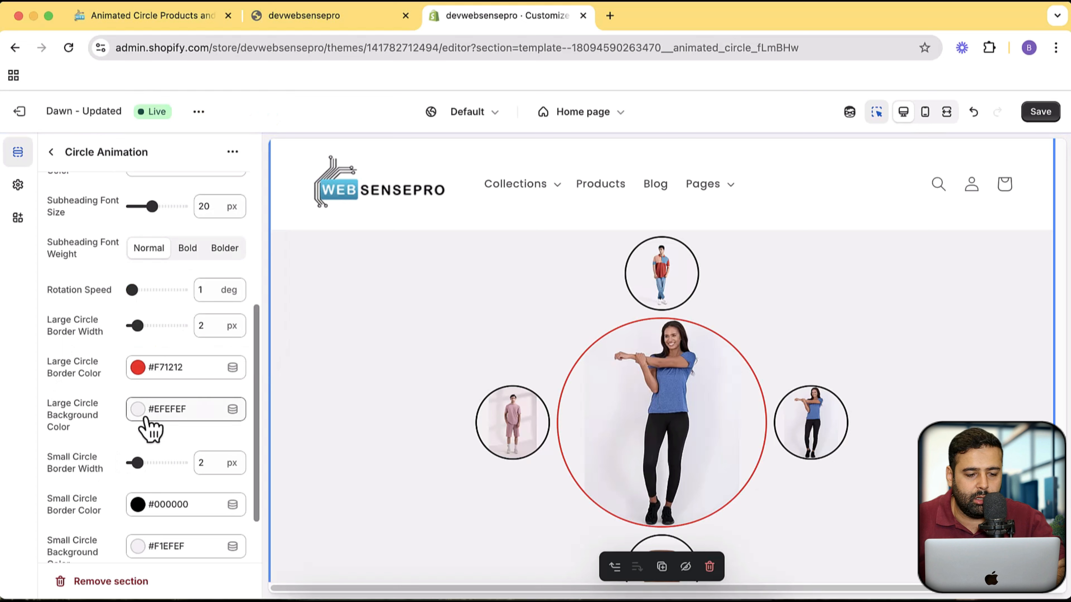
- Examine the Large Circle Background Color choices and the small circle border and background settings
{"action": "left_click", "coordinate": [150, 422]}
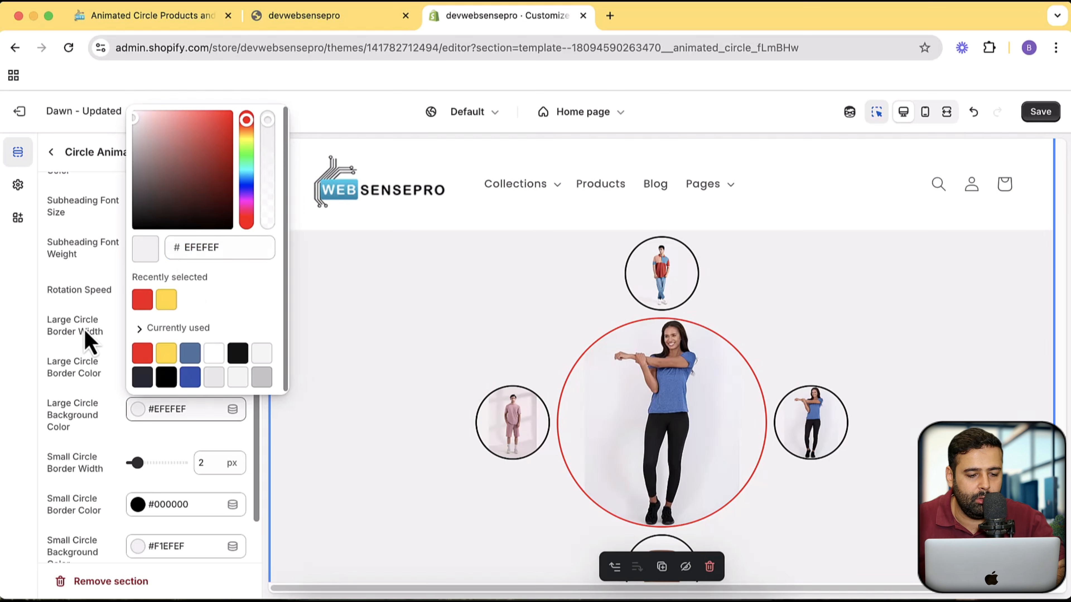
{"action": "left_click", "coordinate": [97, 359]}
{"action": "scroll", "coordinate": [100, 321], "scroll_direction": "down", "scroll_amount": 3}
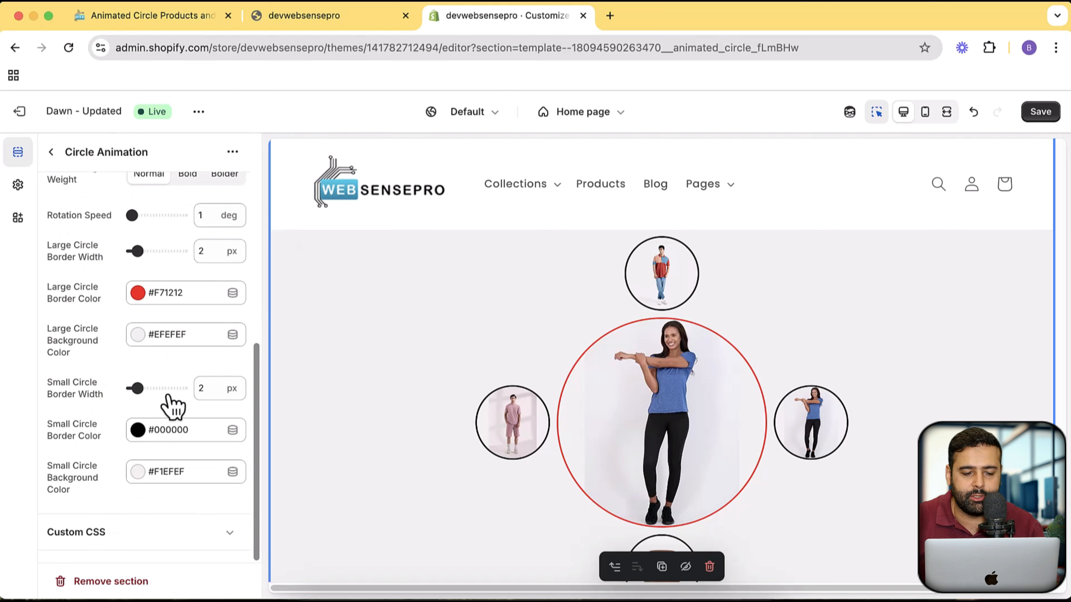
{"action": "scroll", "coordinate": [174, 415], "scroll_direction": "up", "scroll_amount": 1}
{"action": "scroll", "coordinate": [175, 417], "scroll_direction": "down", "scroll_amount": 1}
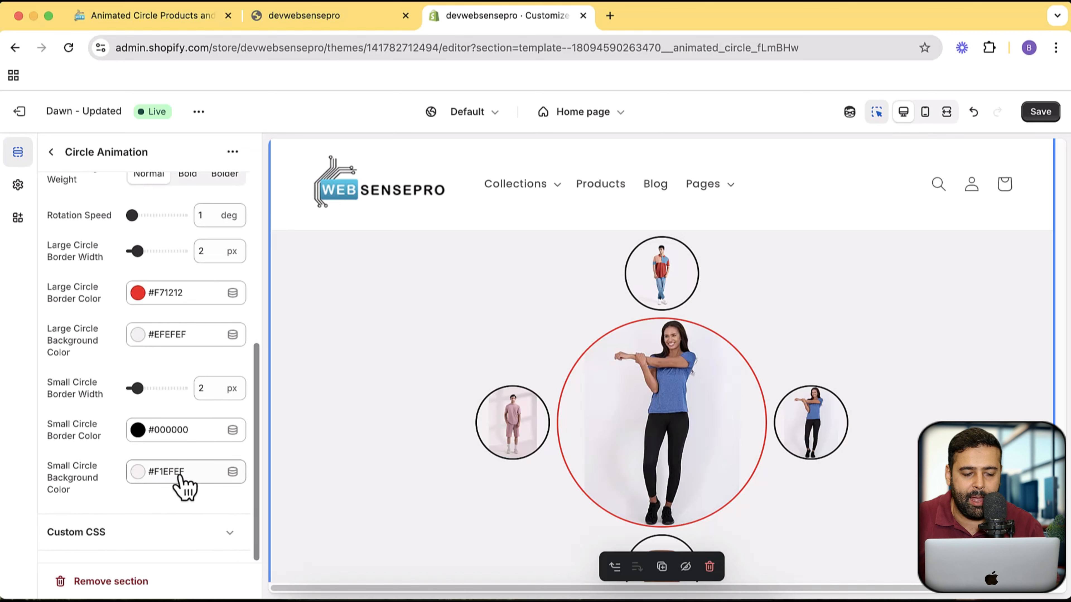
{"action": "scroll", "coordinate": [168, 367], "scroll_direction": "up", "scroll_amount": 10}
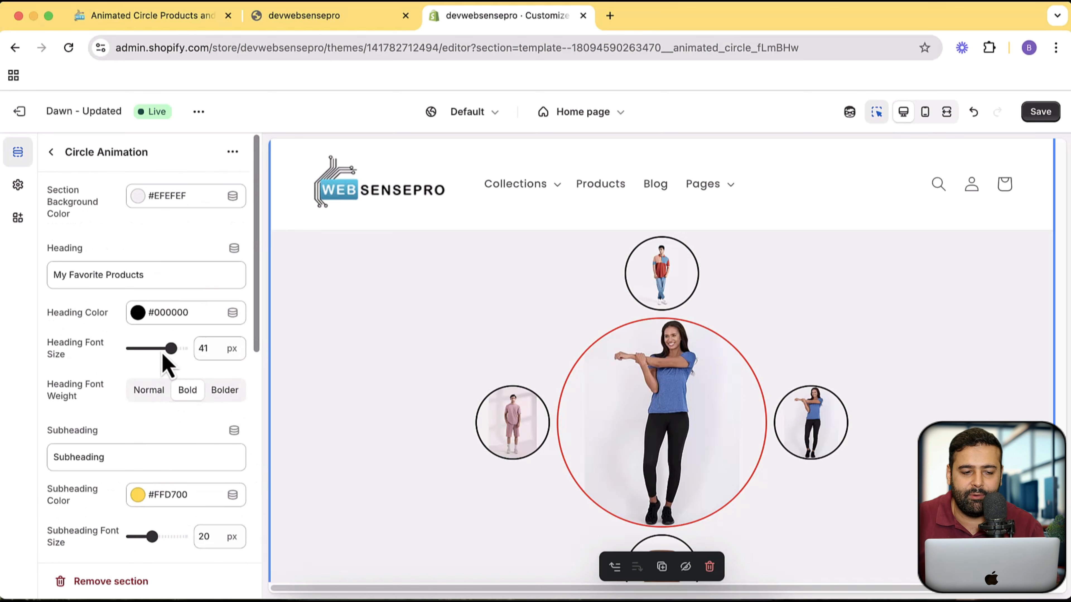
- Add a fifth Product/Collection block to the Circle Animation section and assign the Jeans collection to it
{"action": "left_click", "coordinate": [50, 153]}
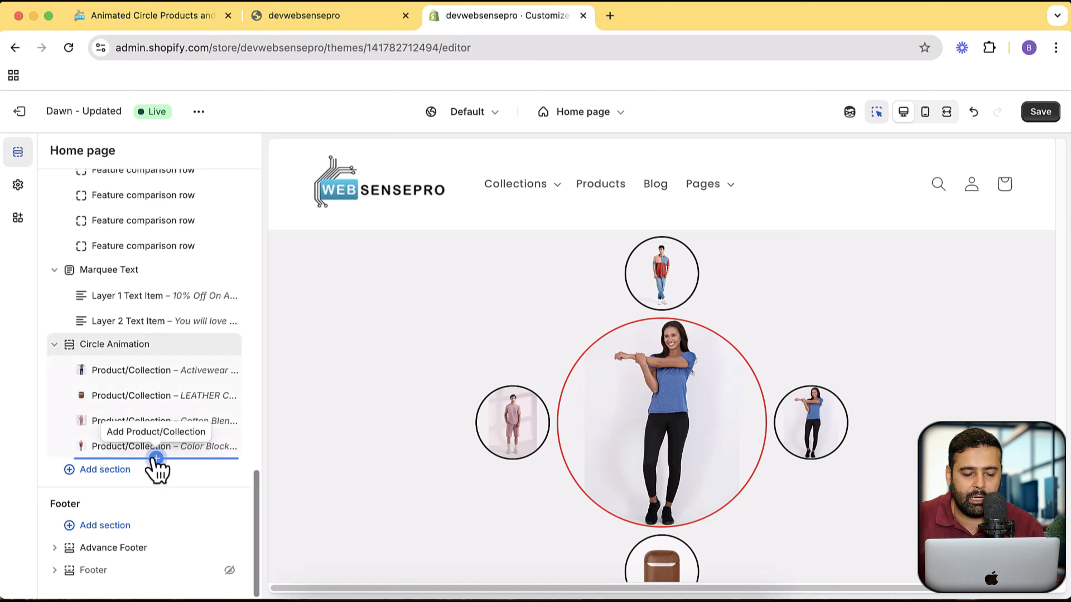
{"action": "left_click", "coordinate": [156, 459]}
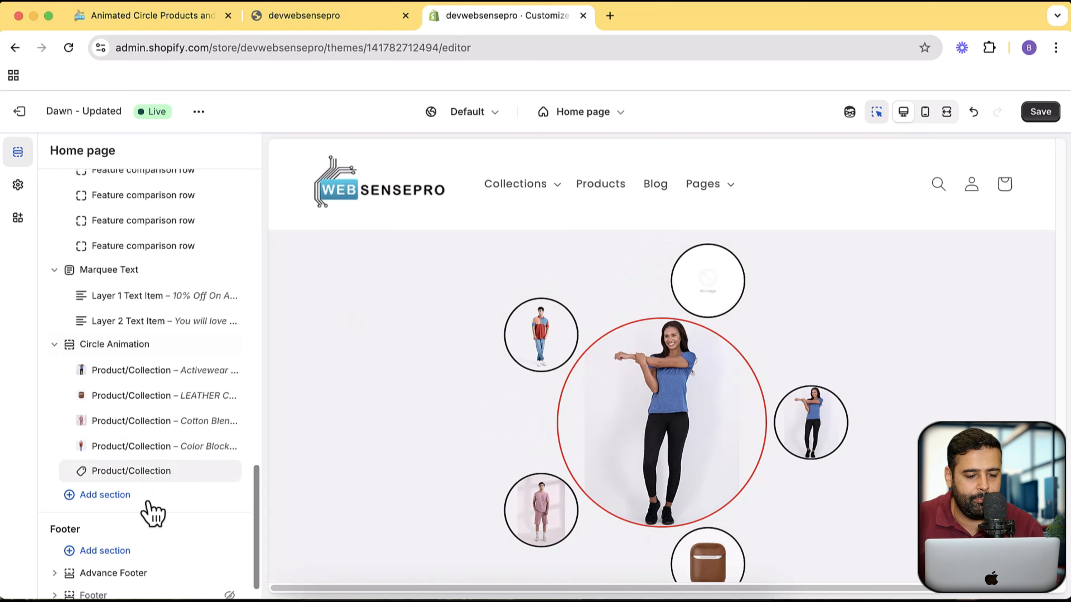
{"action": "left_click", "coordinate": [155, 476]}
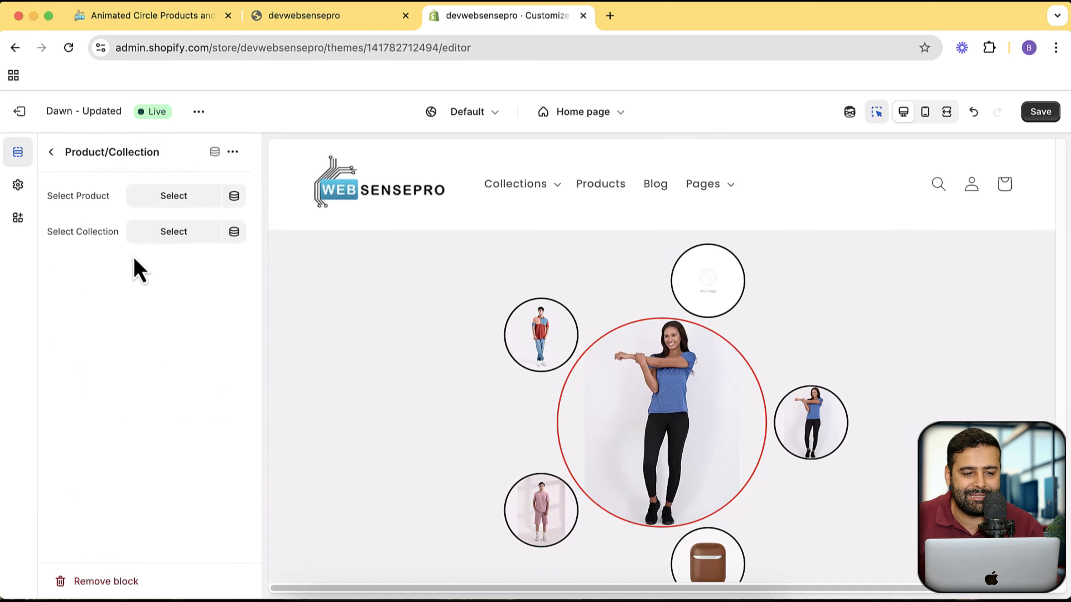
{"action": "left_click", "coordinate": [154, 238]}
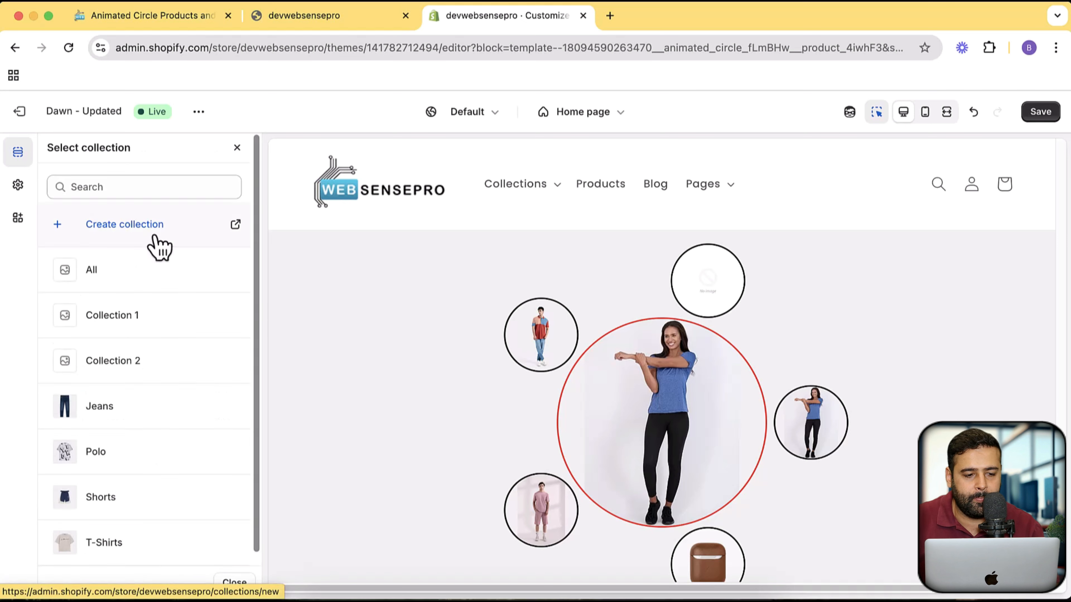
{"action": "scroll", "coordinate": [161, 270], "scroll_direction": "down", "scroll_amount": 1}
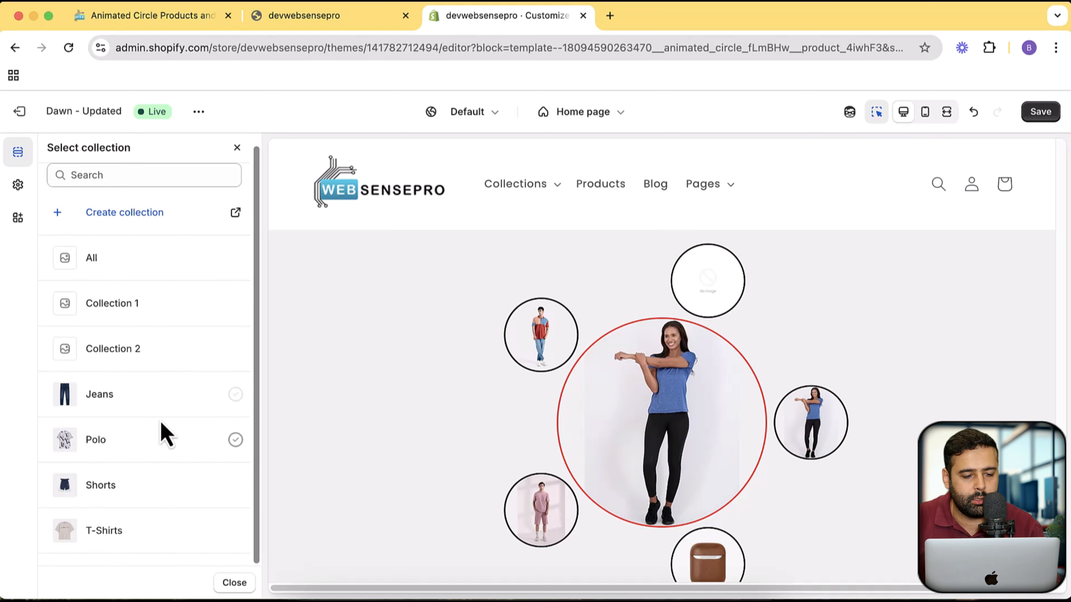
{"action": "left_click", "coordinate": [139, 407]}
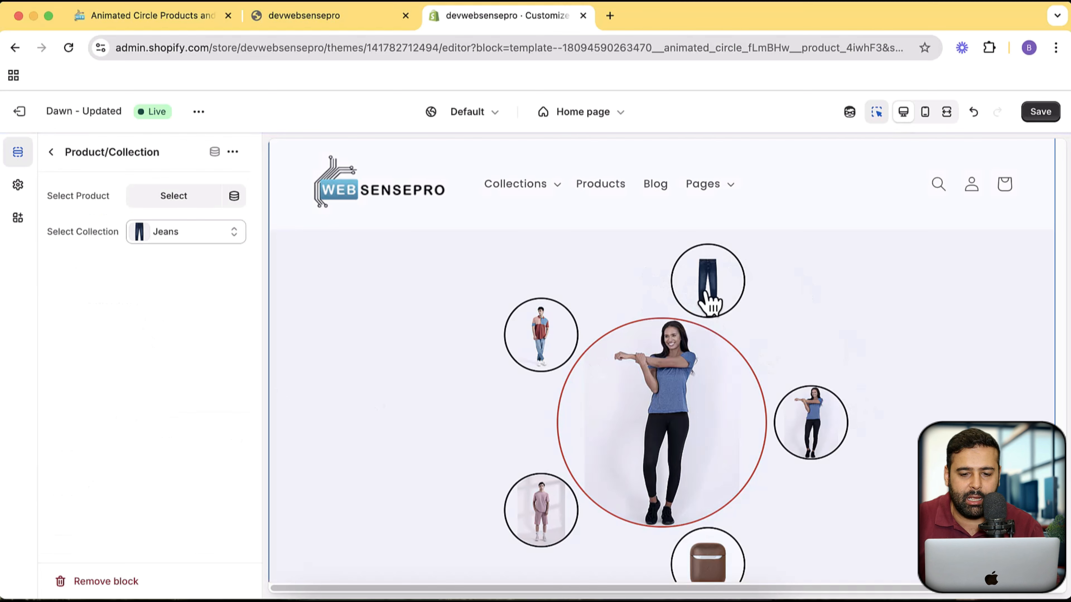
{"action": "left_click", "coordinate": [52, 153]}
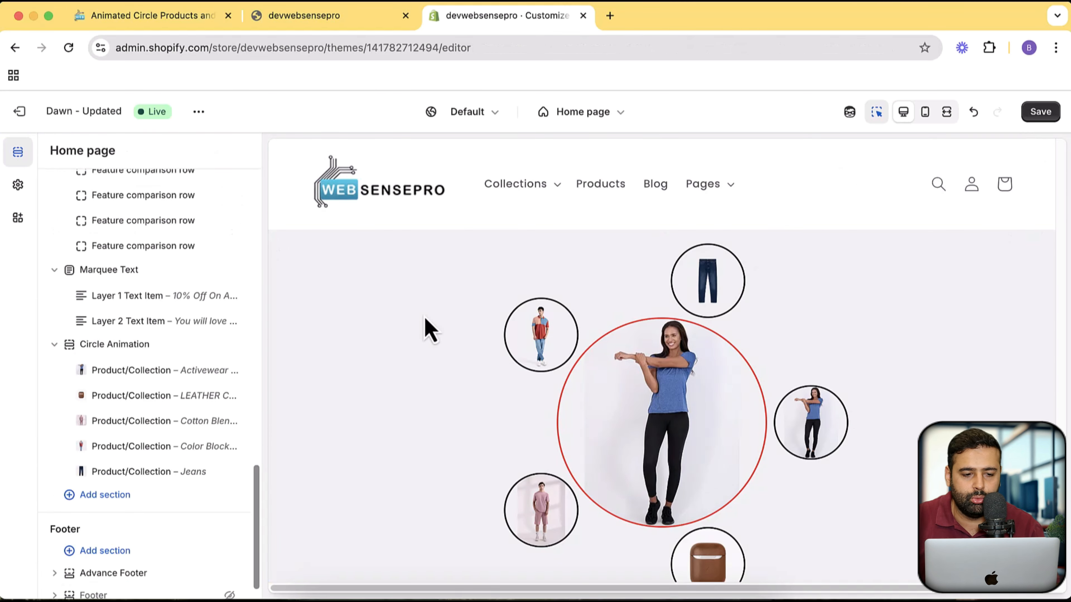
- Set the Circle Animation section's Rotation Speed to 20 deg and save the theme
{"action": "left_click", "coordinate": [124, 347]}
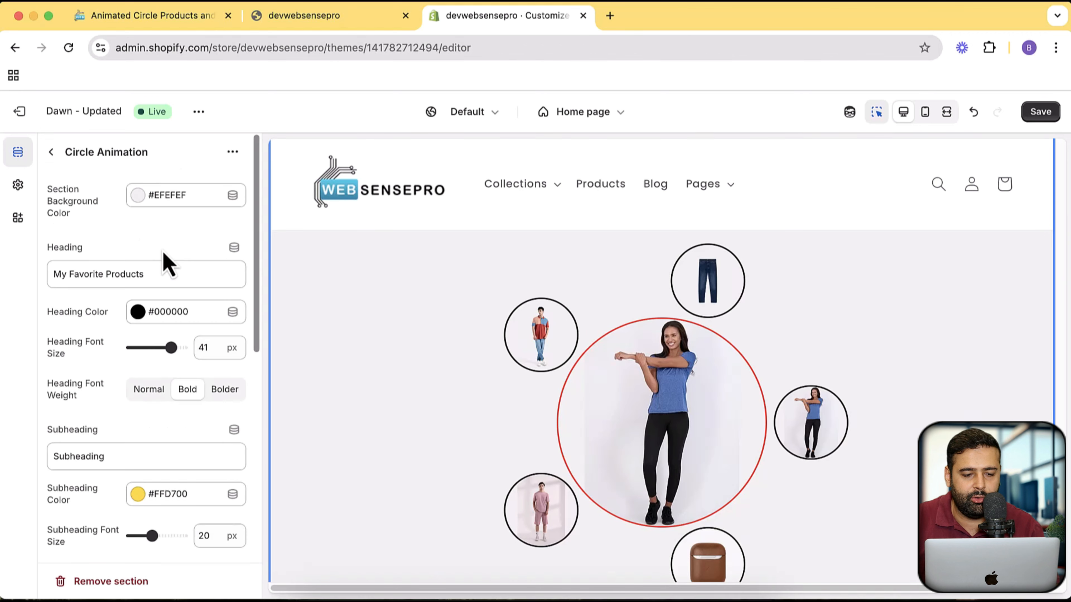
{"action": "scroll", "coordinate": [177, 355], "scroll_direction": "down", "scroll_amount": 5}
{"action": "scroll", "coordinate": [173, 325], "scroll_direction": "down", "scroll_amount": 4}
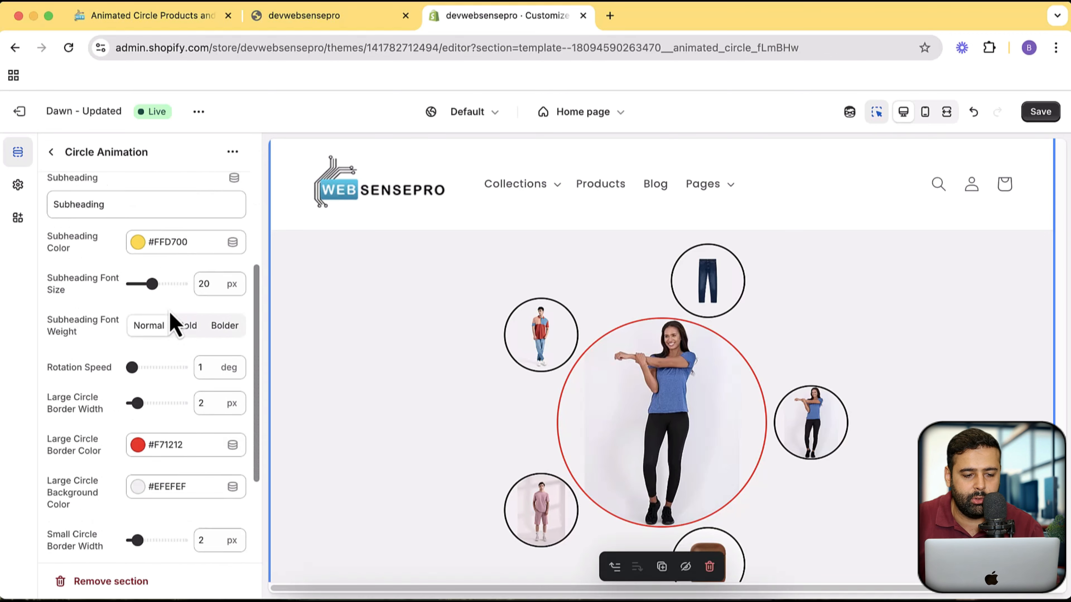
{"action": "left_click_drag", "start_coordinate": [148, 310], "coordinate": [210, 342]}
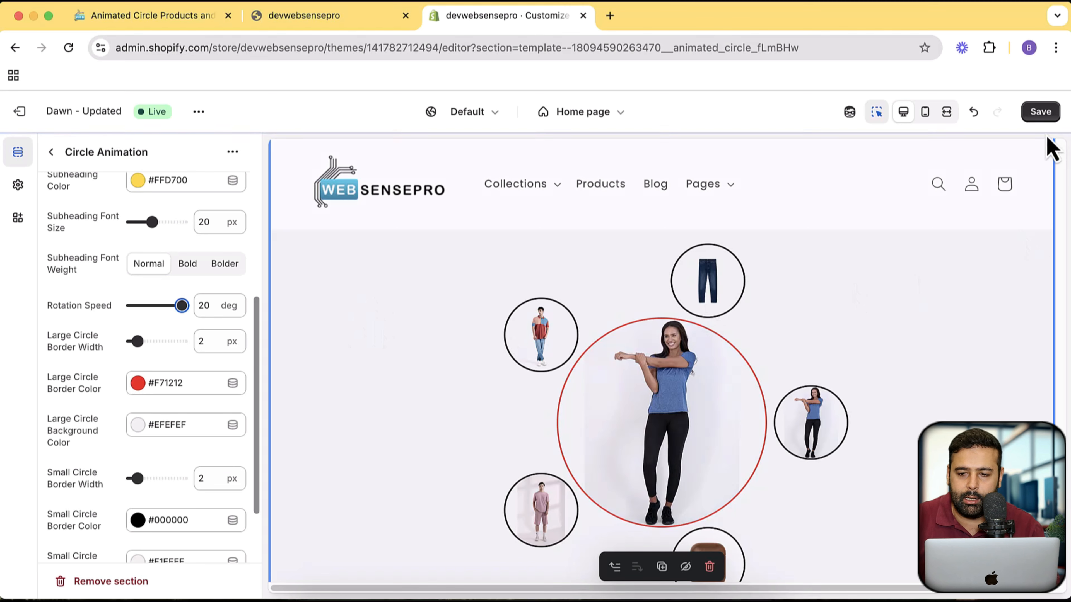
- Switch to the live storefront, reload the home page and watch the rotating circle section
{"action": "left_click", "coordinate": [333, 17]}
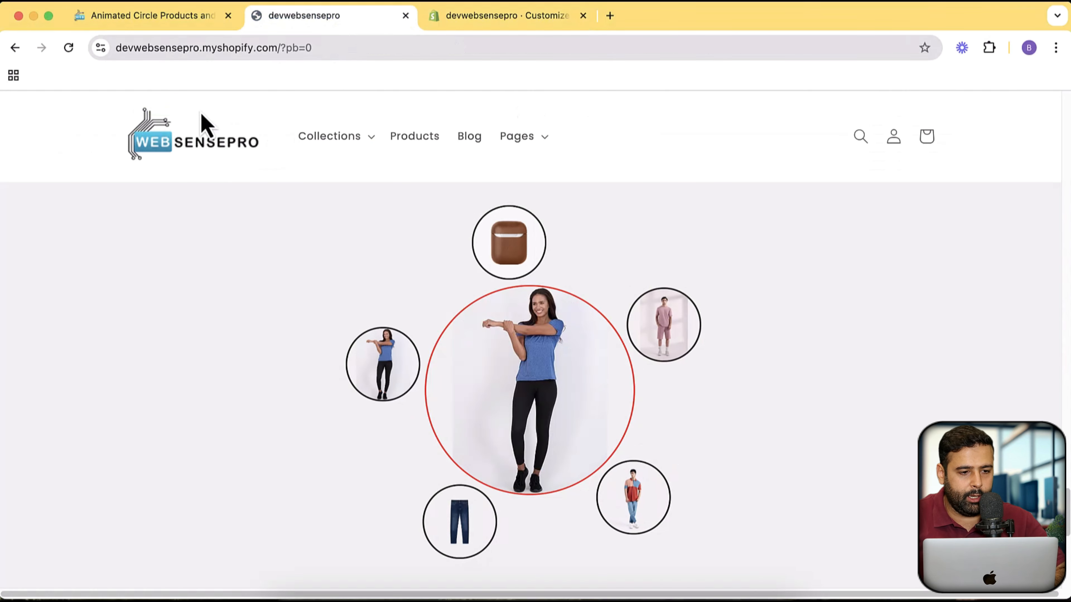
{"action": "left_click", "coordinate": [69, 47]}
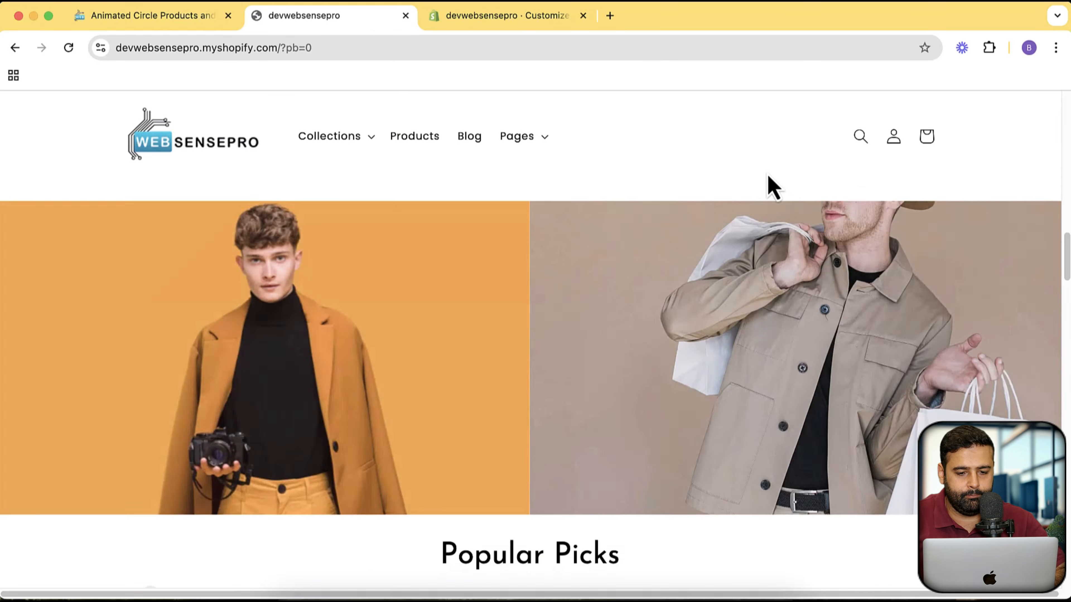
{"action": "scroll", "coordinate": [770, 186], "scroll_direction": "down", "scroll_amount": 15}
{"action": "scroll", "coordinate": [793, 230], "scroll_direction": "down", "scroll_amount": 10}
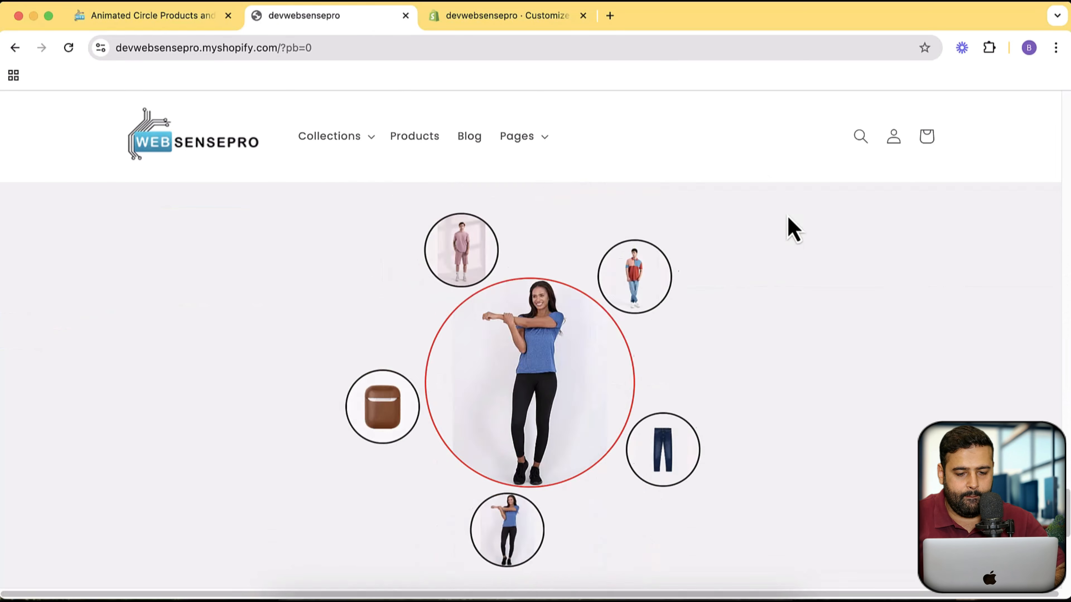
{"action": "scroll", "coordinate": [813, 258], "scroll_direction": "up", "scroll_amount": 3}
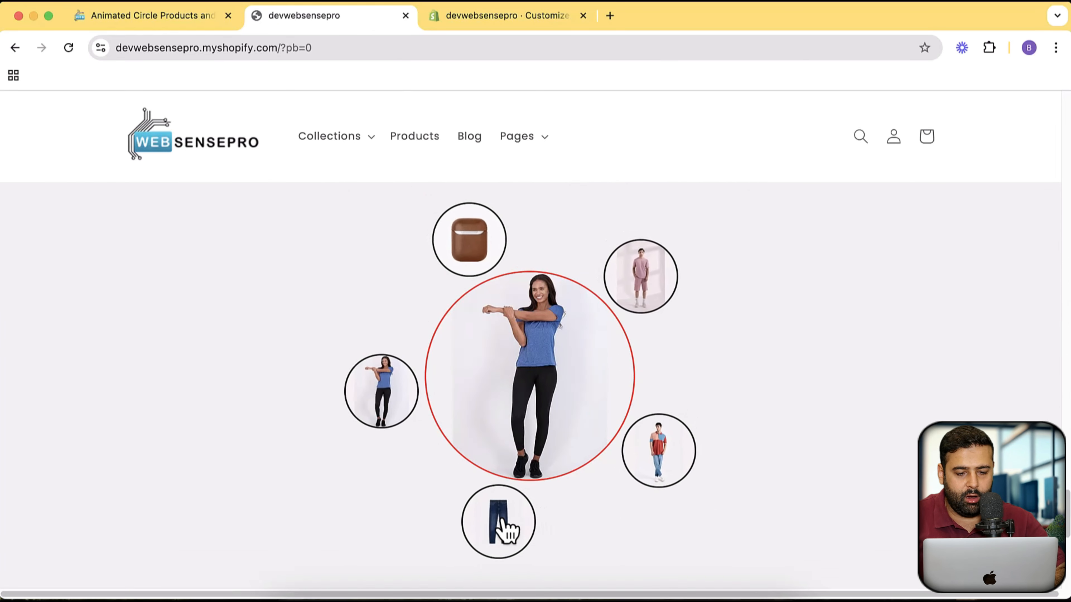
- Select the jeans circle, open the Jeans collection from the large circle and look through its products
{"action": "left_click", "coordinate": [481, 522]}
{"action": "left_click", "coordinate": [547, 370]}
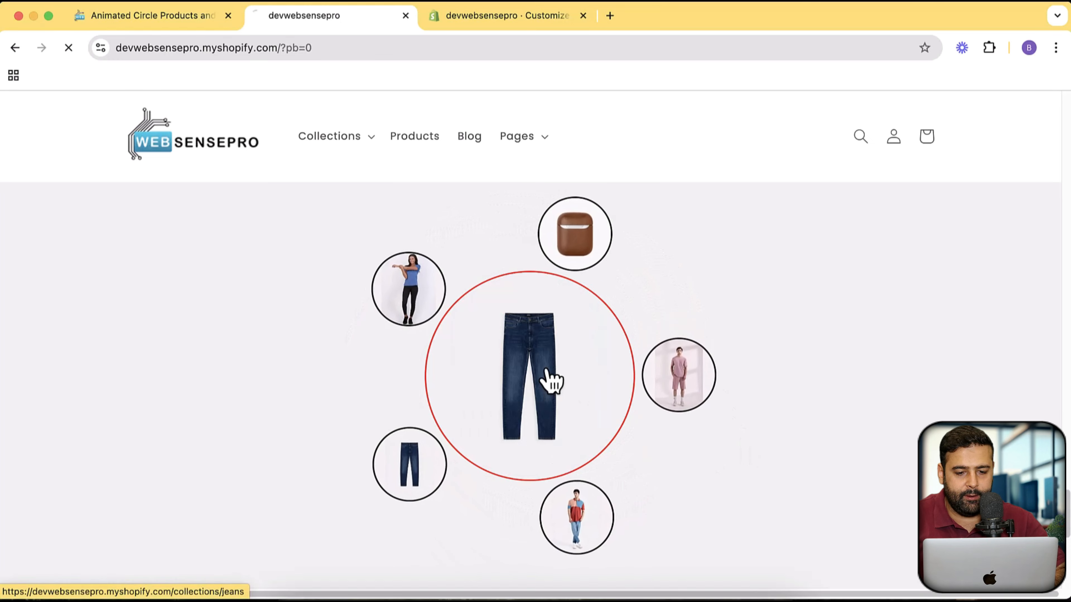
{"action": "scroll", "coordinate": [683, 248], "scroll_direction": "down", "scroll_amount": 5}
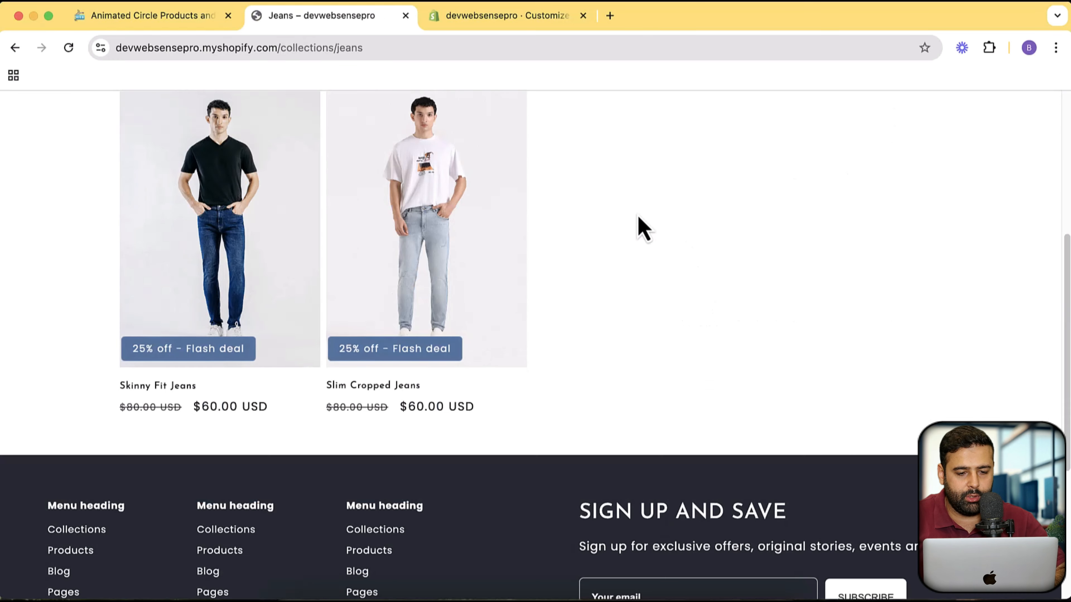
{"action": "scroll", "coordinate": [643, 227], "scroll_direction": "up", "scroll_amount": 5}
- Return to the store's home page and open the Color Blocking Polo Shirt product from the circle section
{"action": "left_click", "coordinate": [246, 184]}
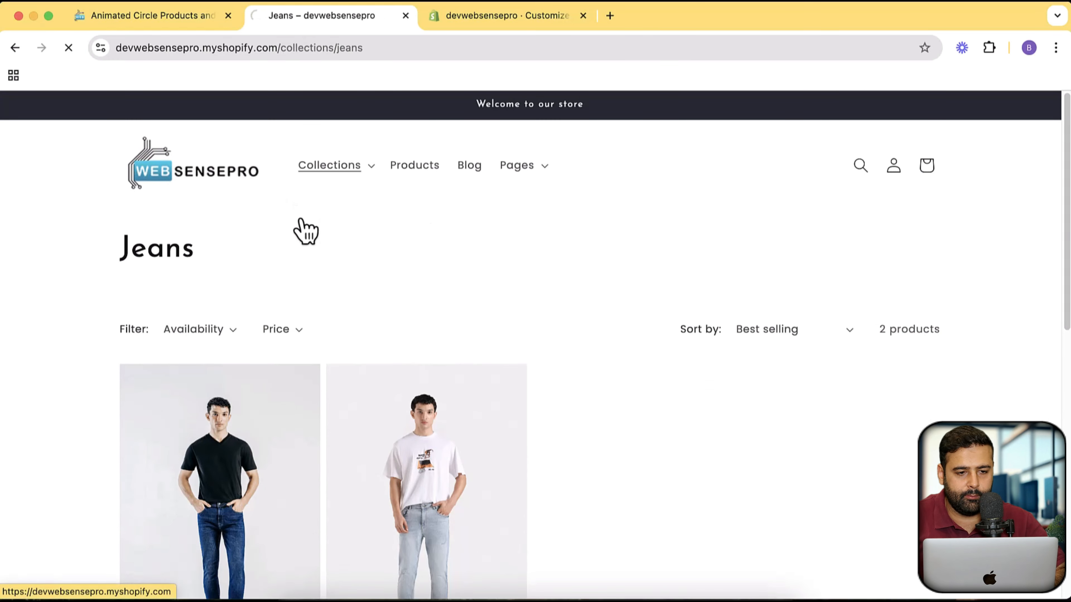
{"action": "scroll", "coordinate": [738, 275], "scroll_direction": "down", "scroll_amount": 5}
{"action": "scroll", "coordinate": [860, 266], "scroll_direction": "down", "scroll_amount": 10}
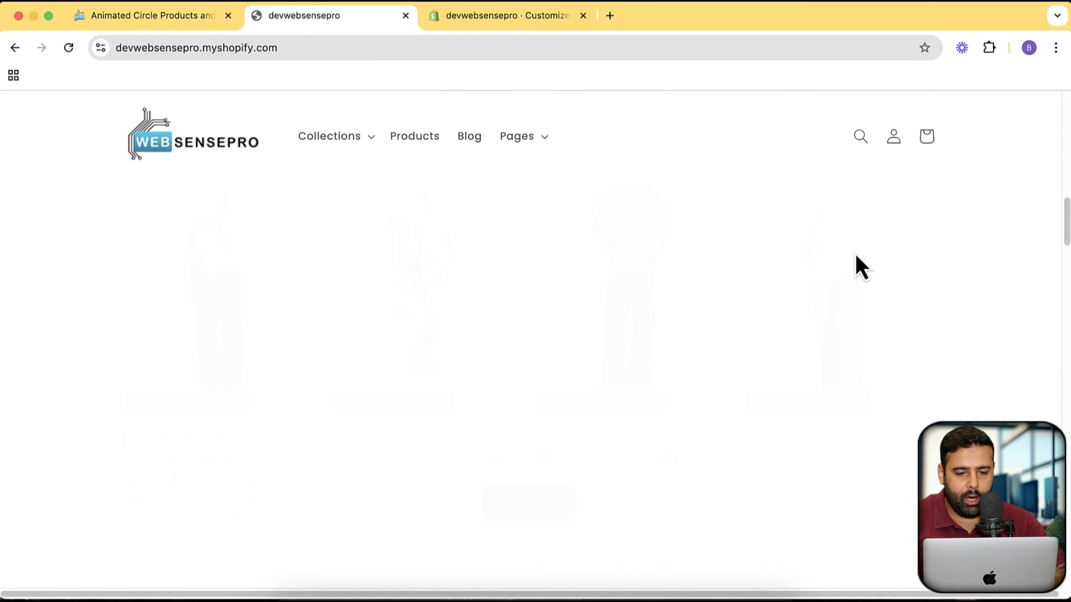
{"action": "scroll", "coordinate": [861, 266], "scroll_direction": "down", "scroll_amount": 15}
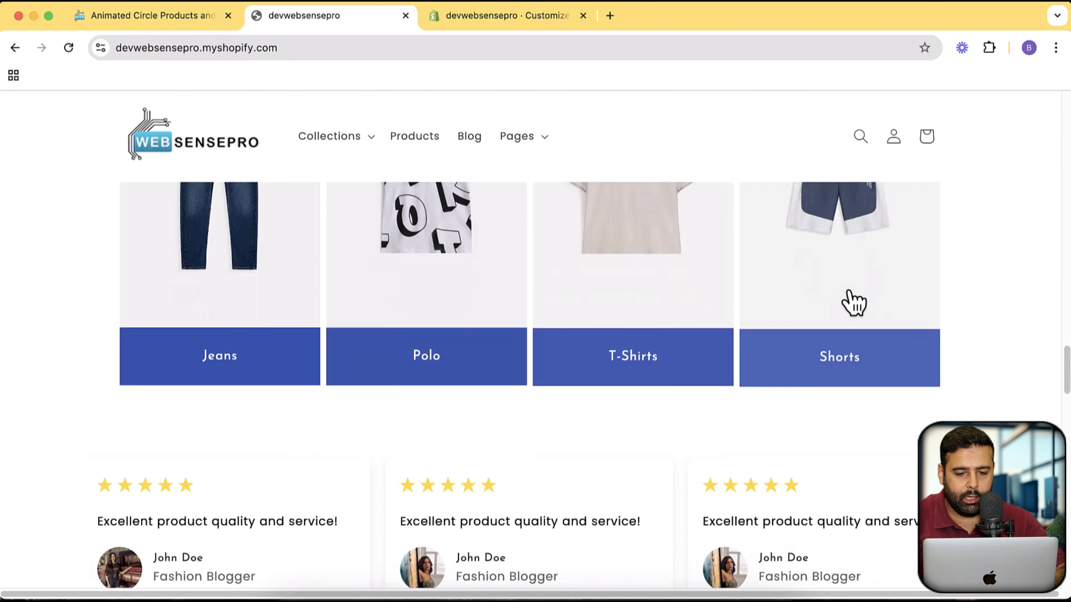
{"action": "scroll", "coordinate": [860, 291], "scroll_direction": "down", "scroll_amount": 10}
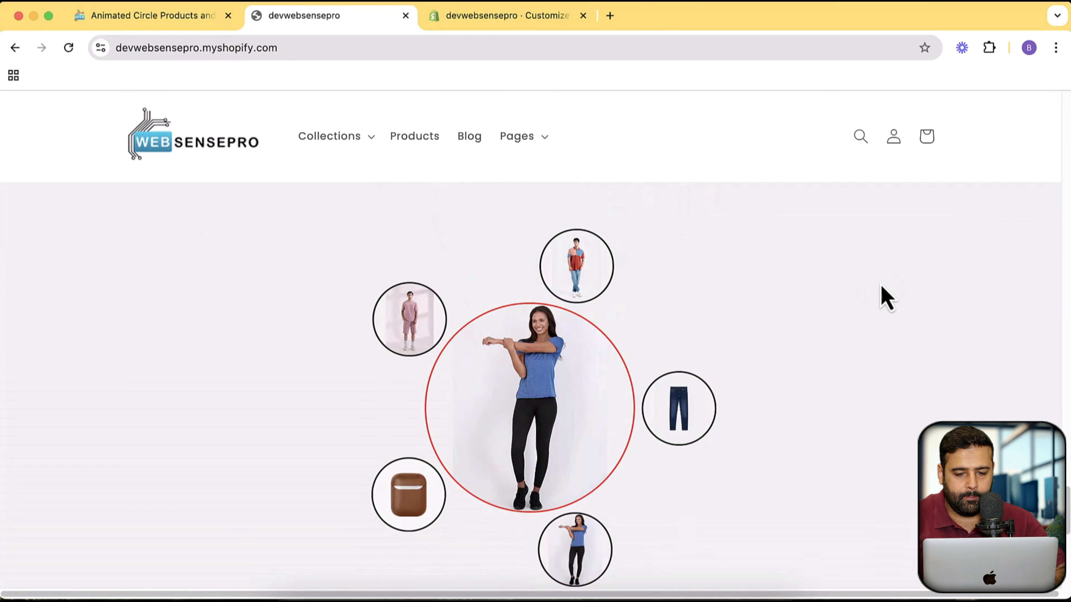
{"action": "scroll", "coordinate": [759, 401], "scroll_direction": "up", "scroll_amount": 2}
{"action": "mouse_move", "coordinate": [628, 340]}
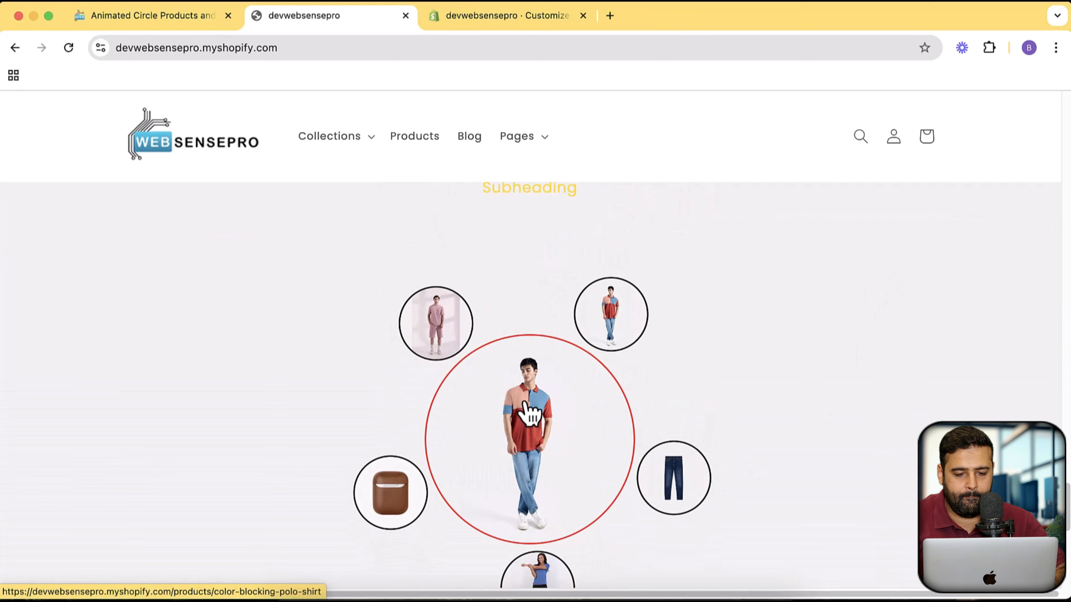
{"action": "scroll", "coordinate": [506, 329], "scroll_direction": "down", "scroll_amount": 3}
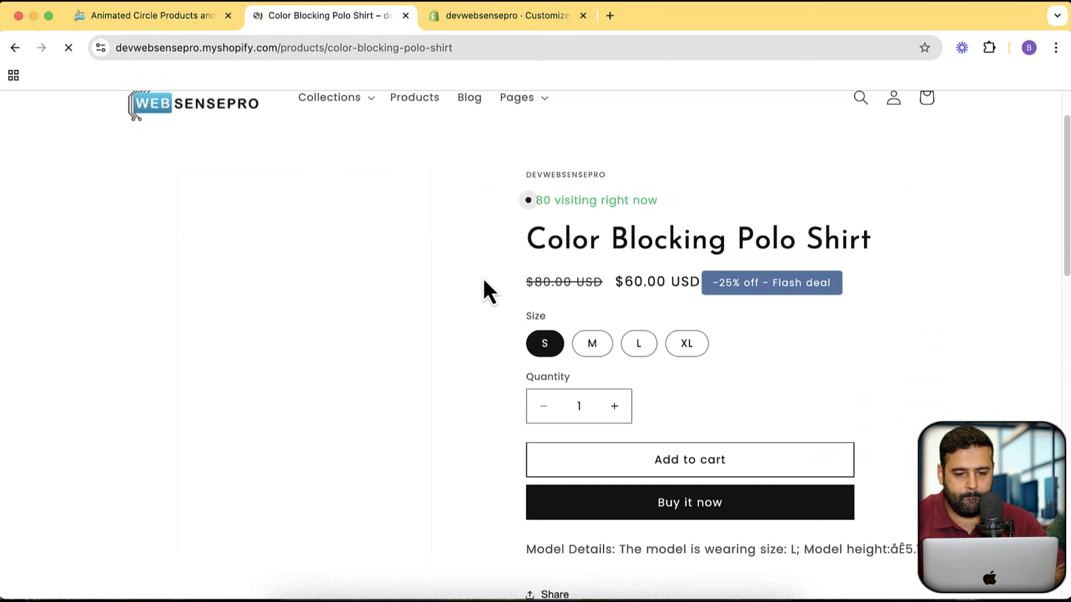
{"action": "scroll", "coordinate": [518, 296], "scroll_direction": "up", "scroll_amount": 3}
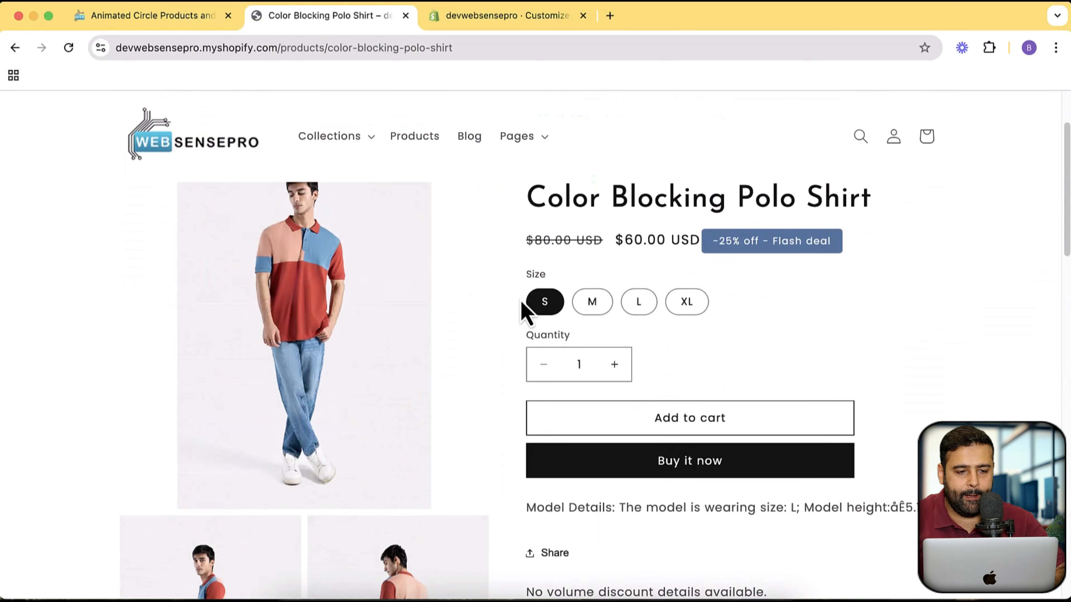
- Go back from the product page to the store's home page
{"action": "left_click", "coordinate": [208, 189]}
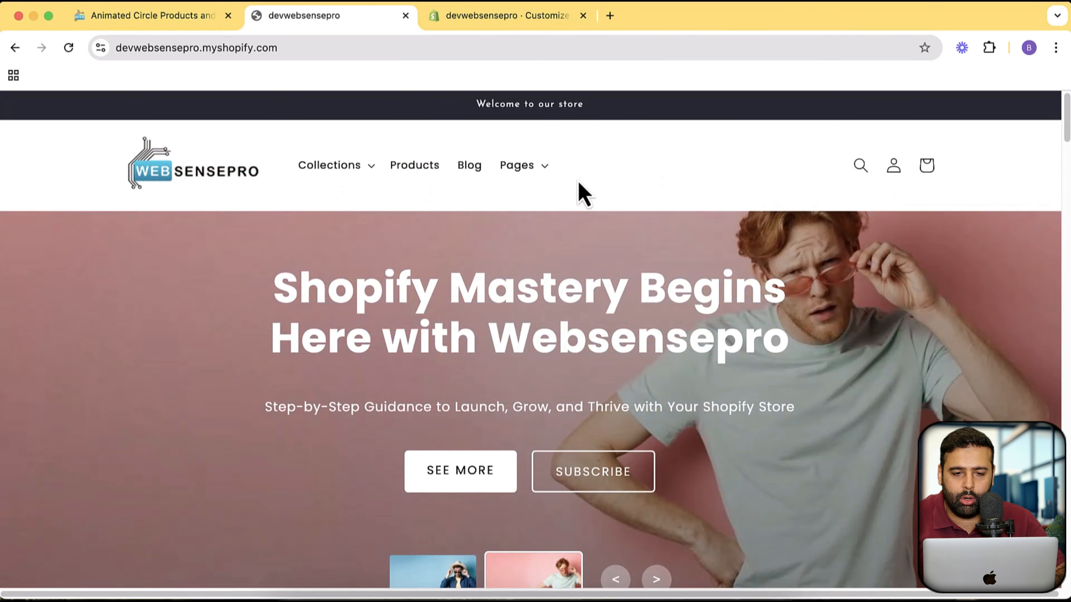
{"action": "scroll", "coordinate": [675, 228], "scroll_direction": "down", "scroll_amount": 7}
{"action": "scroll", "coordinate": [717, 203], "scroll_direction": "up", "scroll_amount": 7}
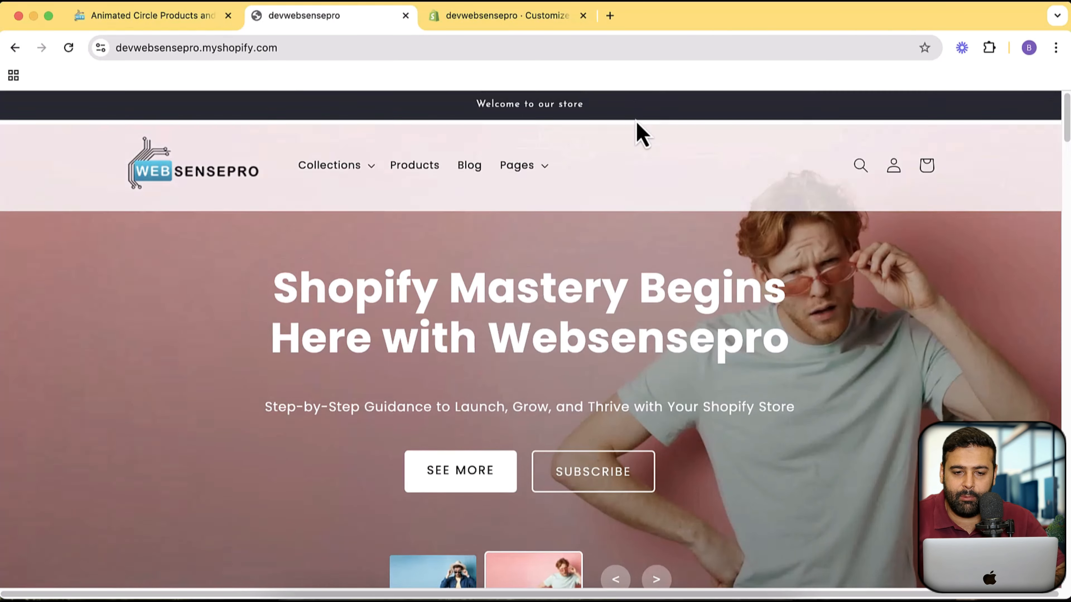
- Search Google for "big bulk discount shopify" in a new tab and open the BBD - Big Bulk Discount listing
{"action": "left_click", "coordinate": [612, 24]}
{"action": "type", "text": "big b"}
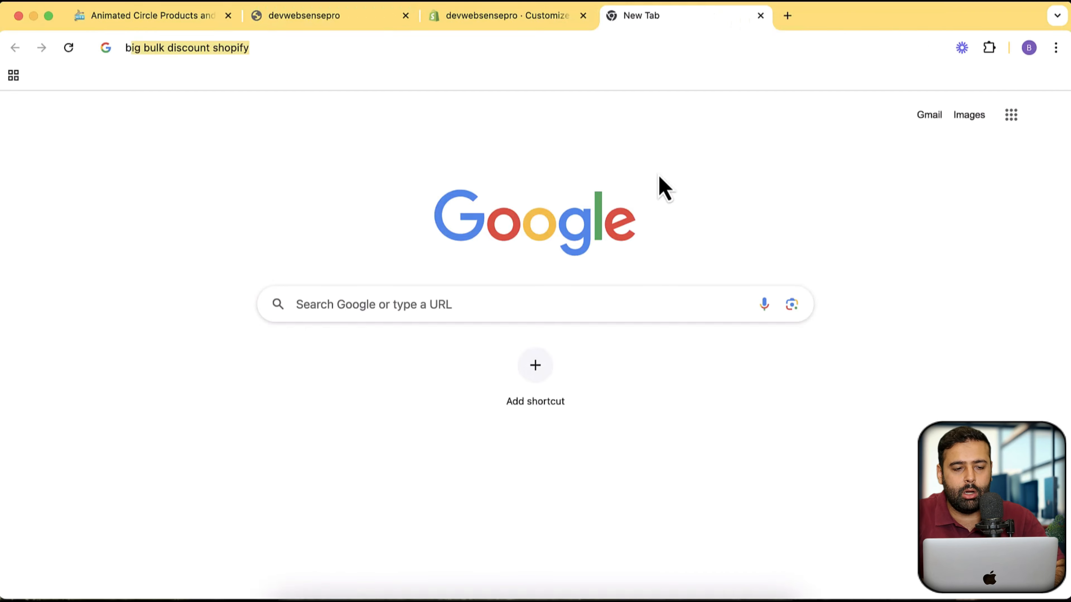
{"action": "type", "text": "ul"}
{"action": "key", "text": "Return"}
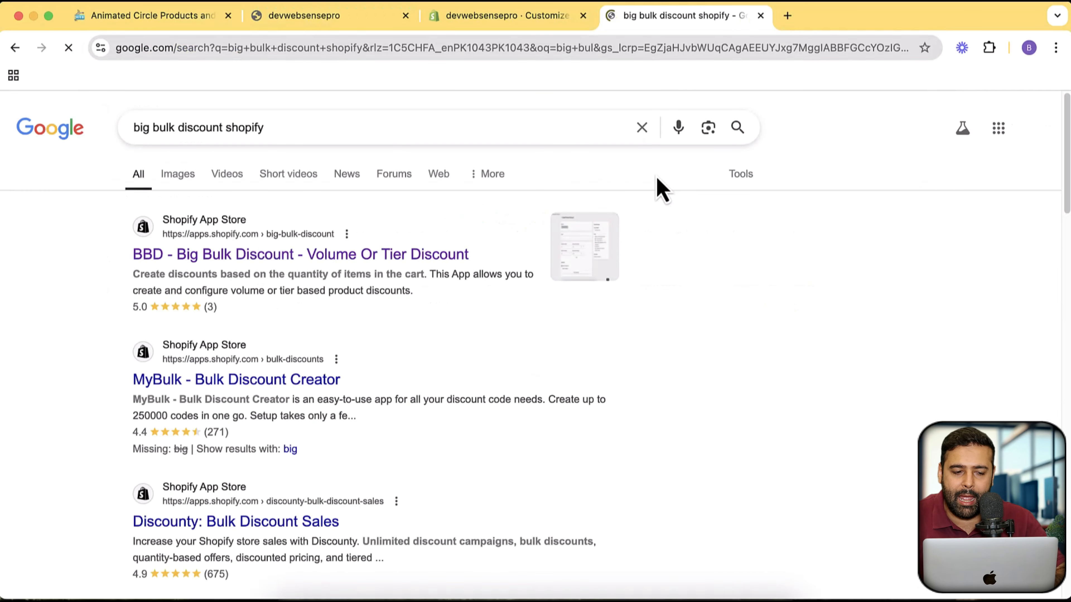
{"action": "left_click", "coordinate": [382, 254]}
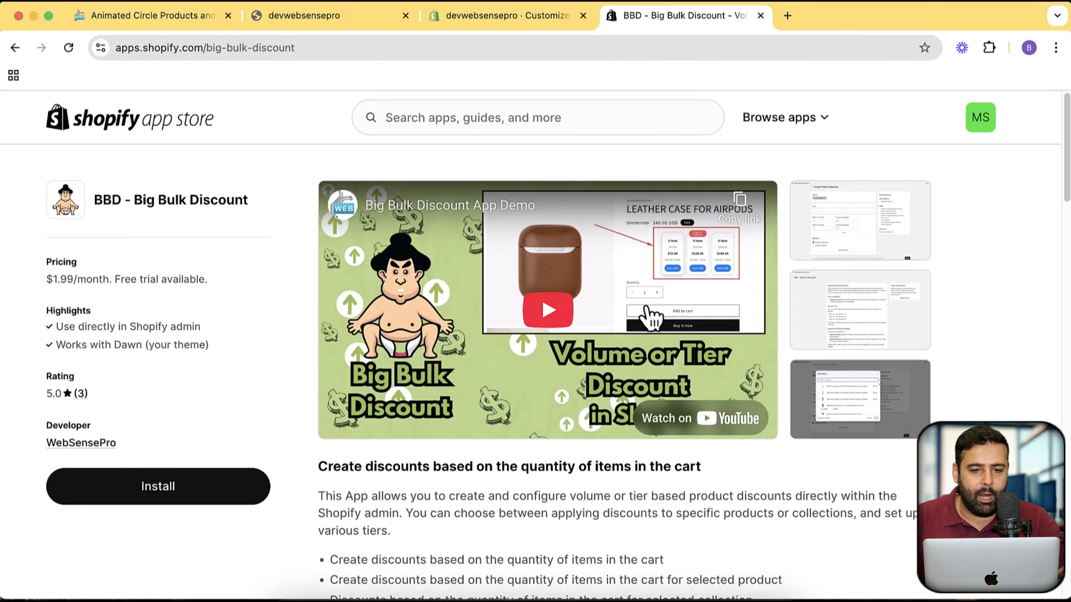
- Leave the theme editor for the Dawn - Updated theme and return to the store's Themes page
{"action": "left_click", "coordinate": [487, 27]}
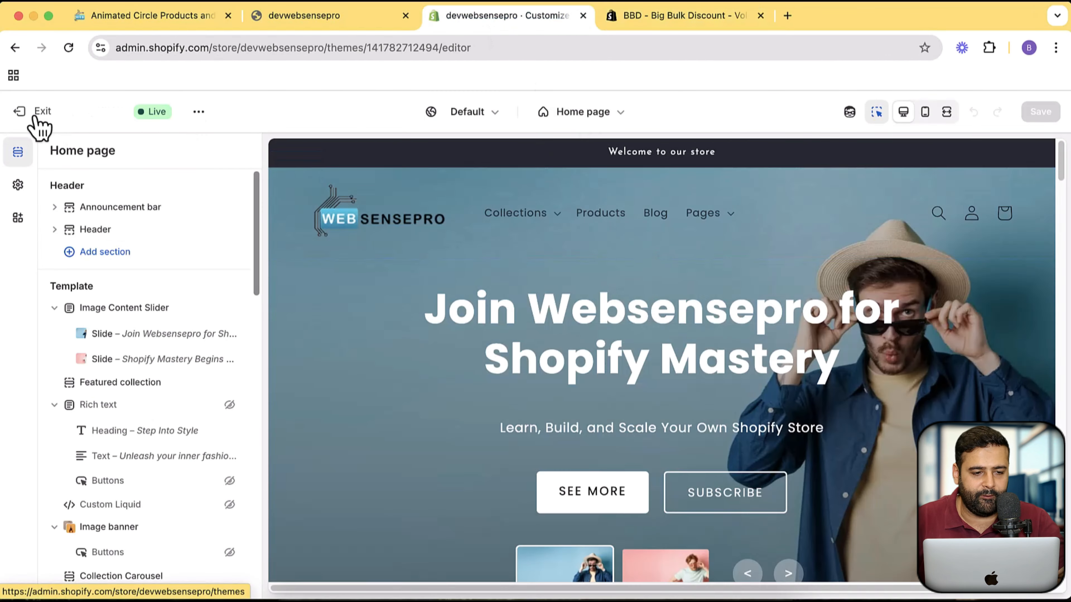
{"action": "left_click", "coordinate": [36, 118]}
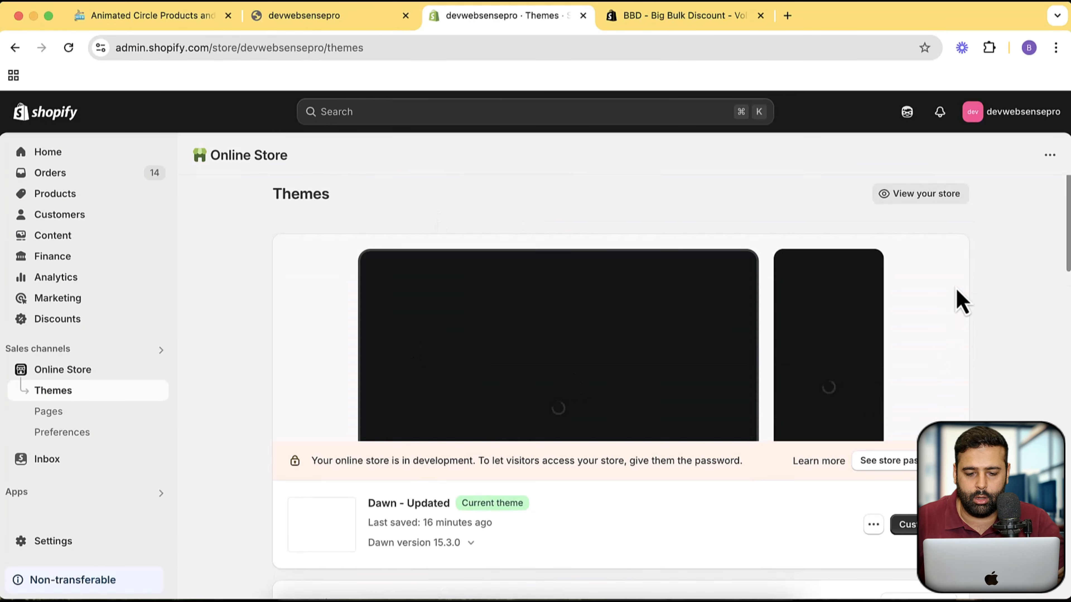
{"action": "scroll", "coordinate": [987, 274], "scroll_direction": "down", "scroll_amount": 6}
{"action": "scroll", "coordinate": [601, 263], "scroll_direction": "up", "scroll_amount": 3}
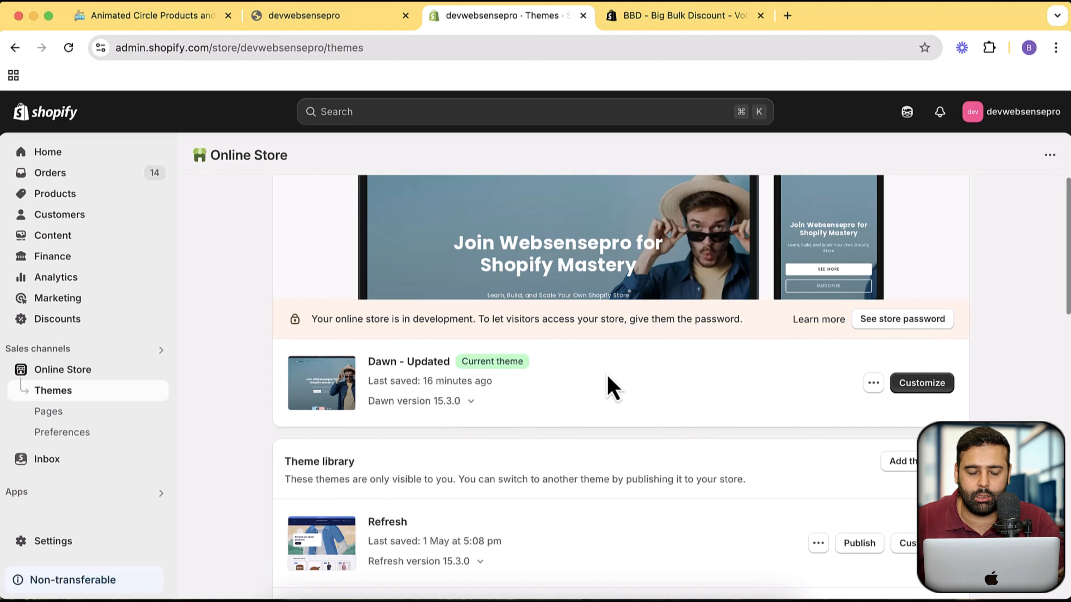
- Look over the store's current home page on the storefront, including the product and circle sections
{"action": "left_click", "coordinate": [351, 19]}
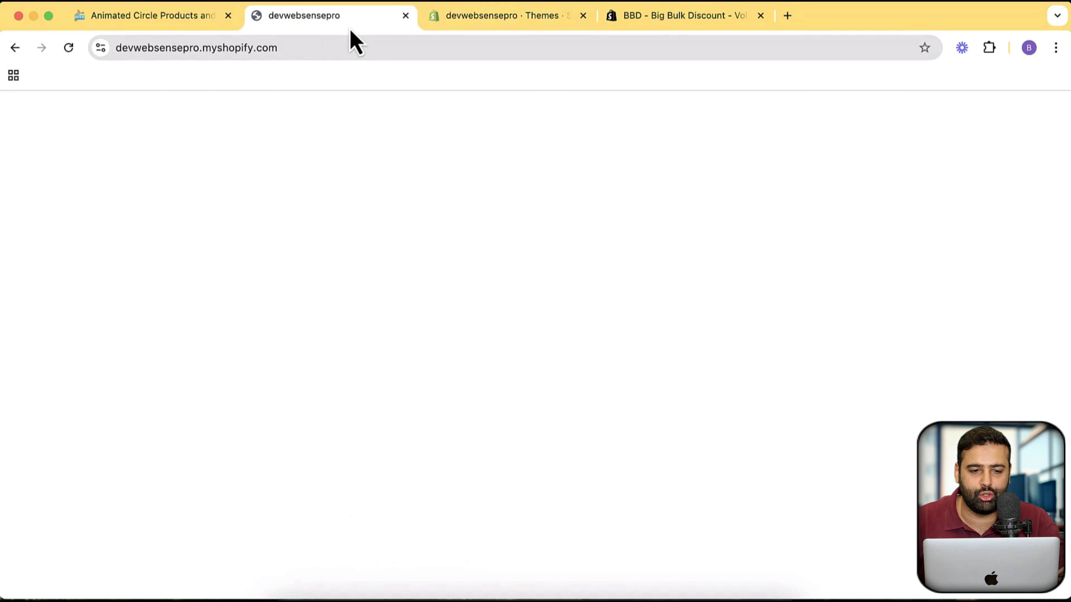
{"action": "scroll", "coordinate": [889, 249], "scroll_direction": "down", "scroll_amount": 20}
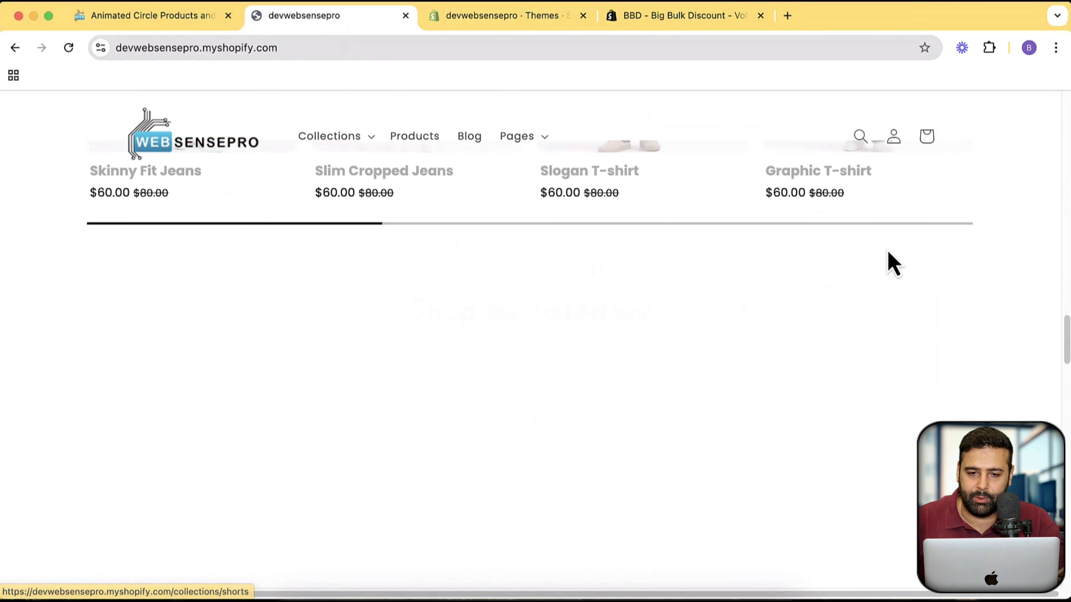
{"action": "scroll", "coordinate": [888, 253], "scroll_direction": "up", "scroll_amount": 20}
- Add the free Craft theme from the popular free themes to the store's theme library
{"action": "left_click", "coordinate": [506, 17]}
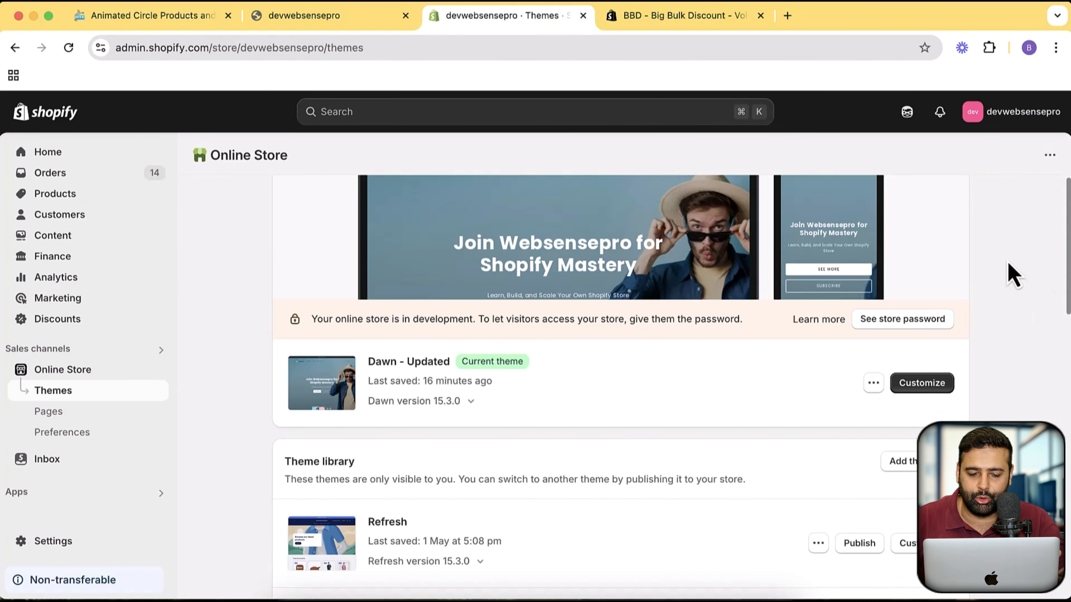
{"action": "scroll", "coordinate": [1007, 261], "scroll_direction": "down", "scroll_amount": 20}
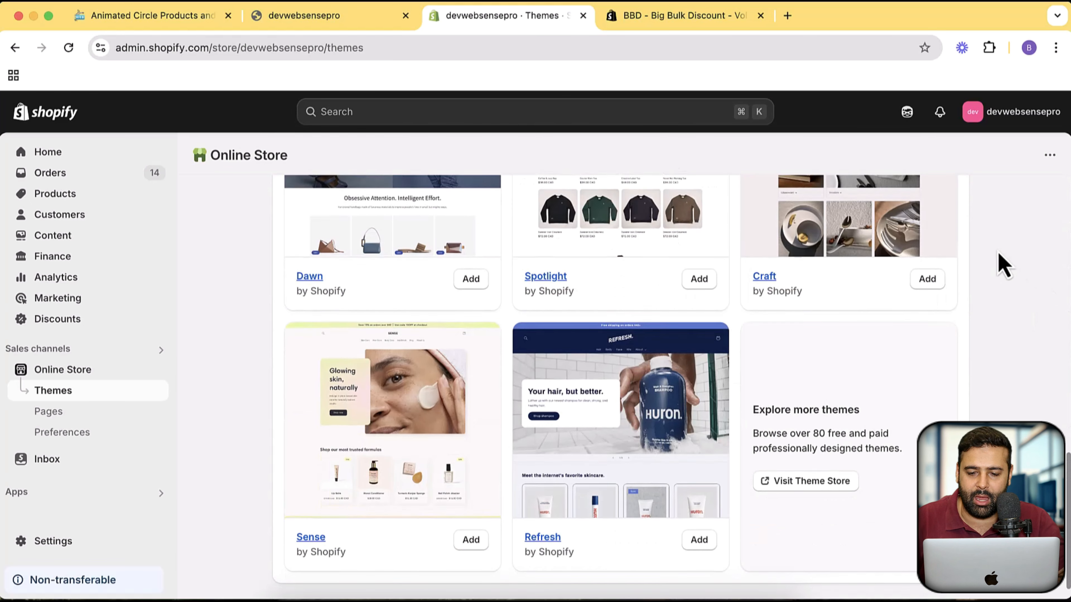
{"action": "scroll", "coordinate": [1004, 263], "scroll_direction": "down", "scroll_amount": 2}
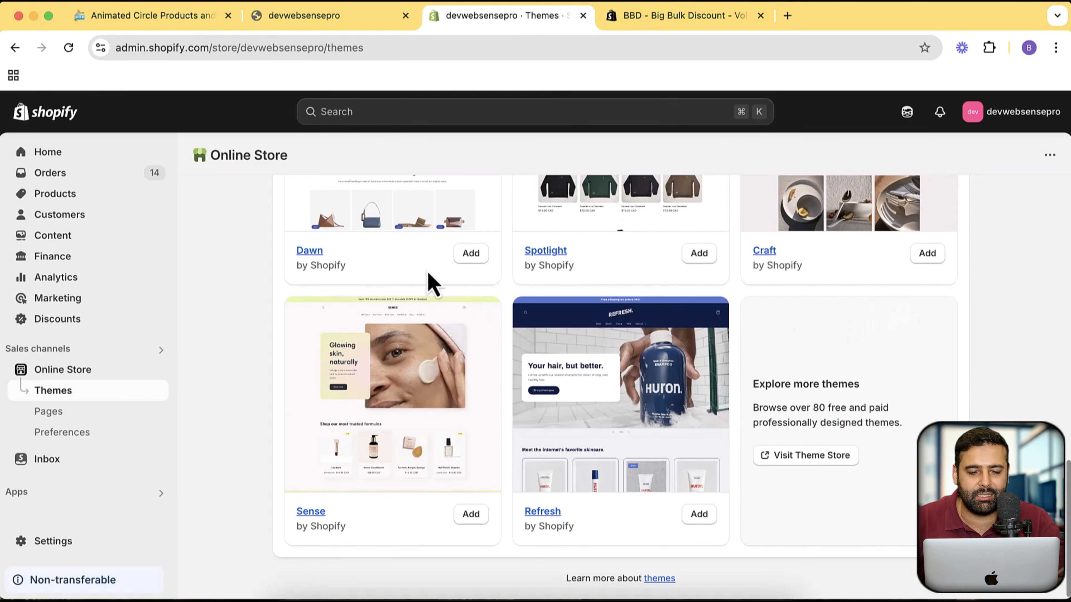
{"action": "scroll", "coordinate": [427, 264], "scroll_direction": "up", "scroll_amount": 7}
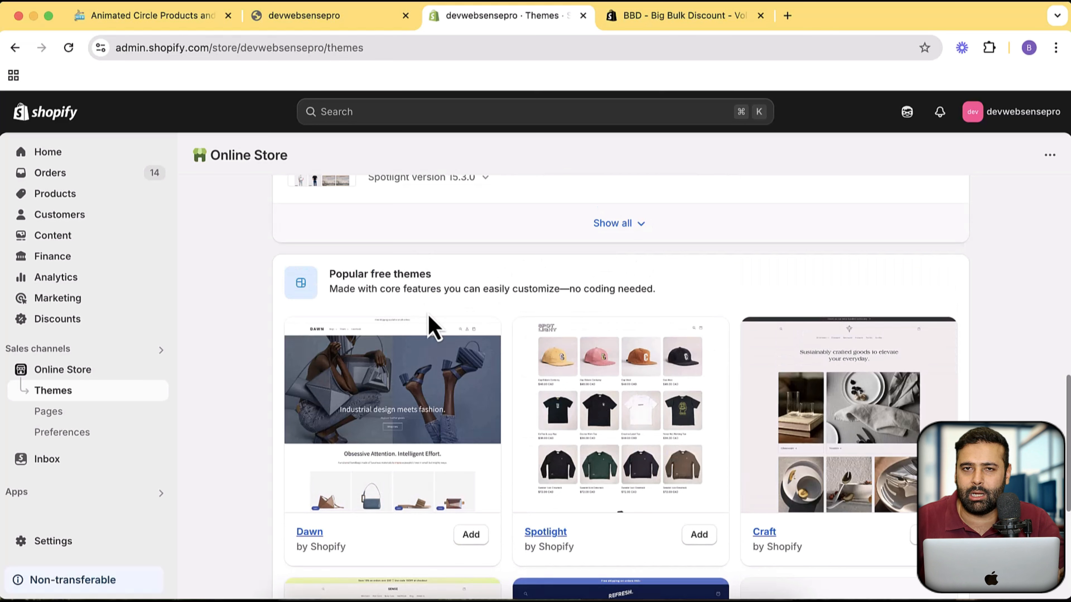
{"action": "scroll", "coordinate": [1028, 306], "scroll_direction": "down", "scroll_amount": 7}
{"action": "scroll", "coordinate": [1016, 354], "scroll_direction": "up", "scroll_amount": 1}
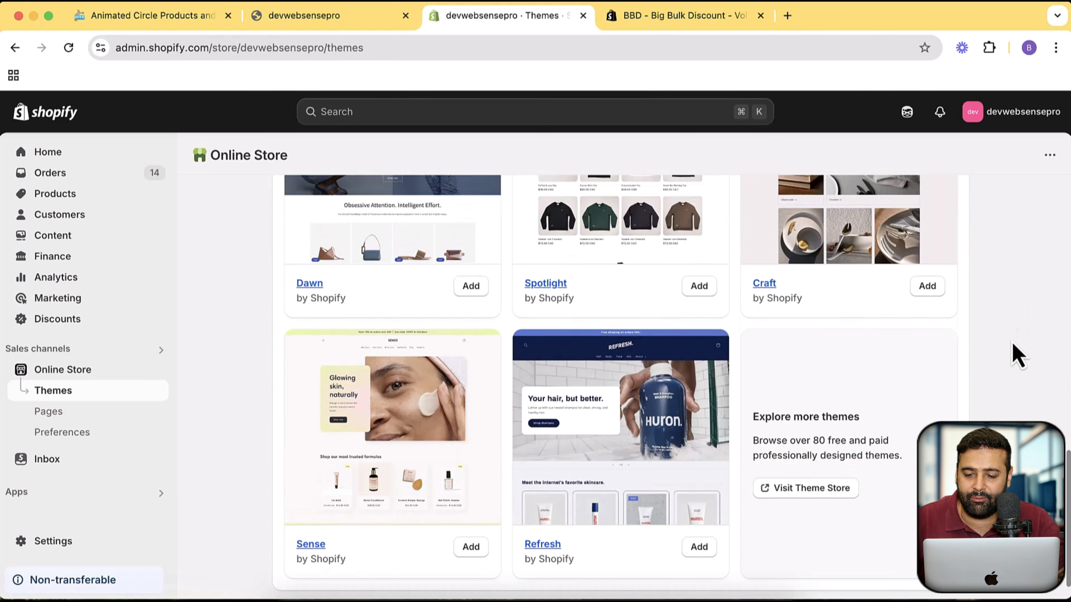
{"action": "left_click", "coordinate": [928, 289]}
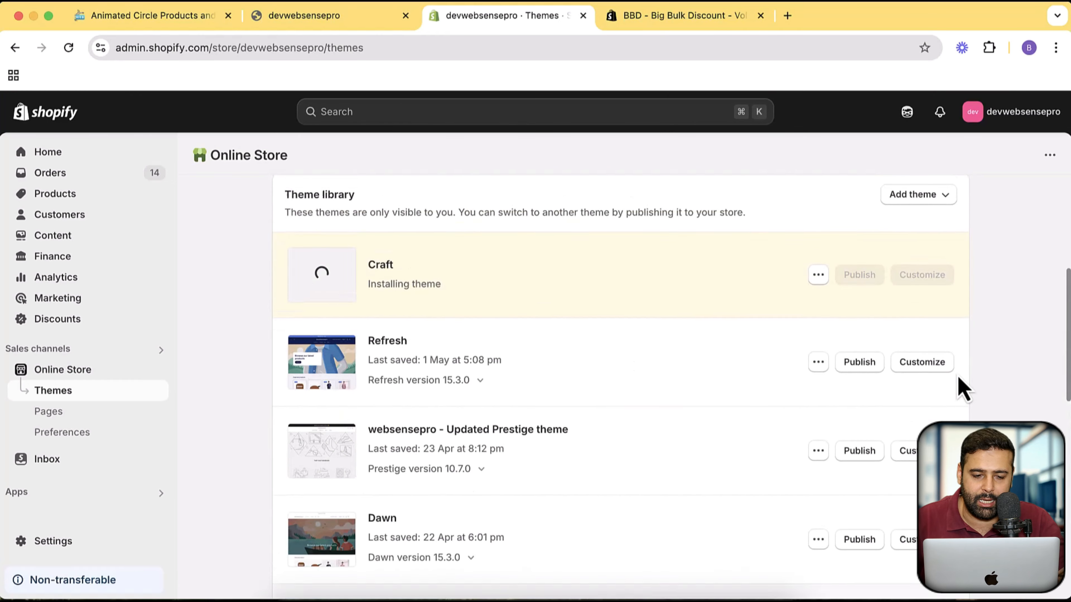
{"action": "scroll", "coordinate": [963, 389], "scroll_direction": "up", "scroll_amount": 2}
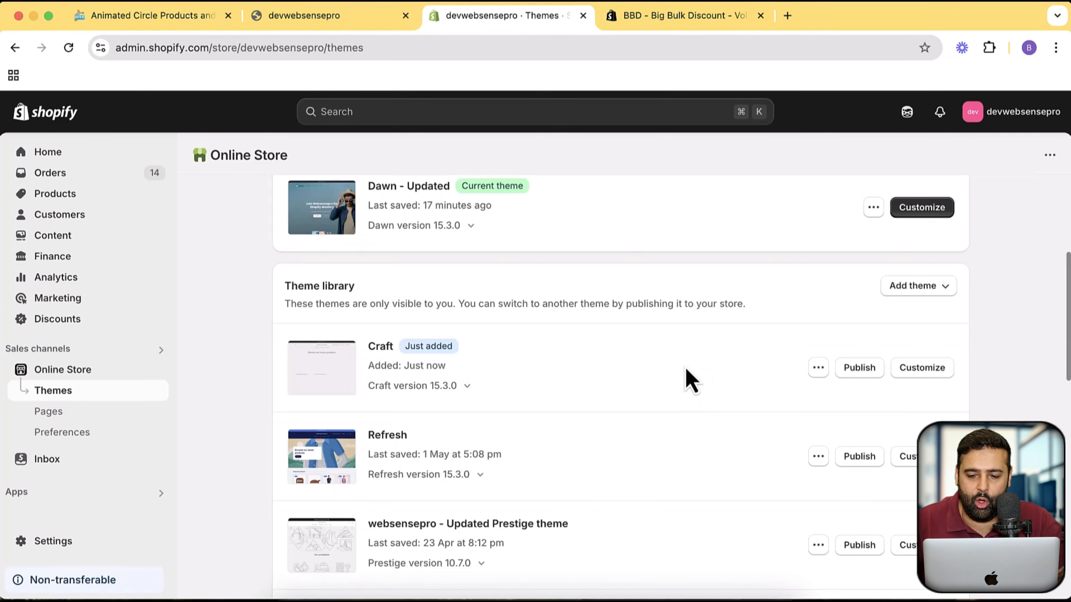
- Publish the newly added Craft theme in place of Dawn - Updated
{"action": "scroll", "coordinate": [675, 354], "scroll_direction": "up", "scroll_amount": 3}
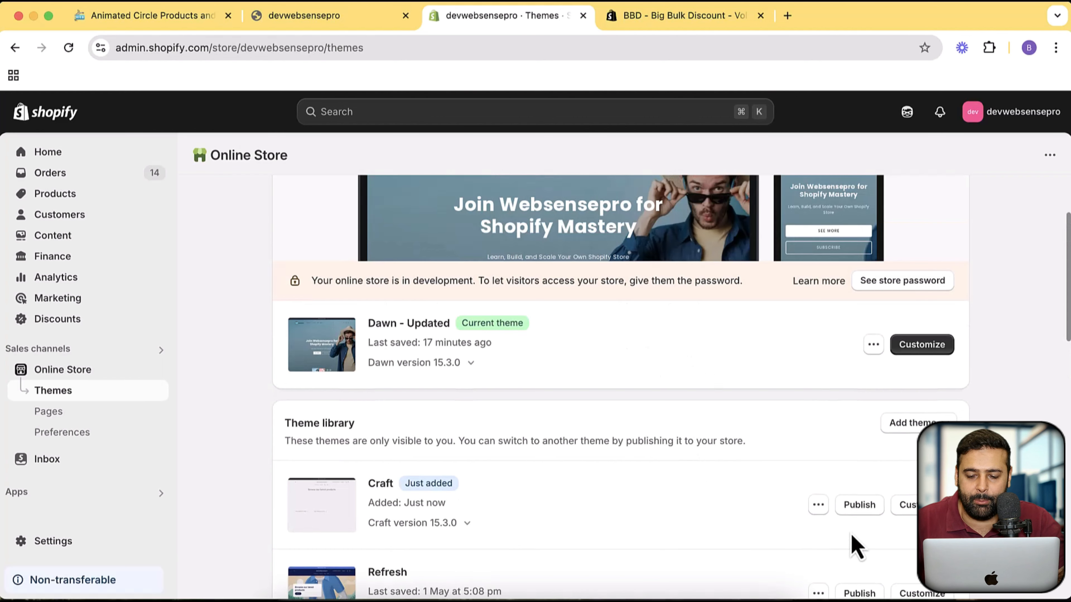
{"action": "left_click", "coordinate": [859, 508]}
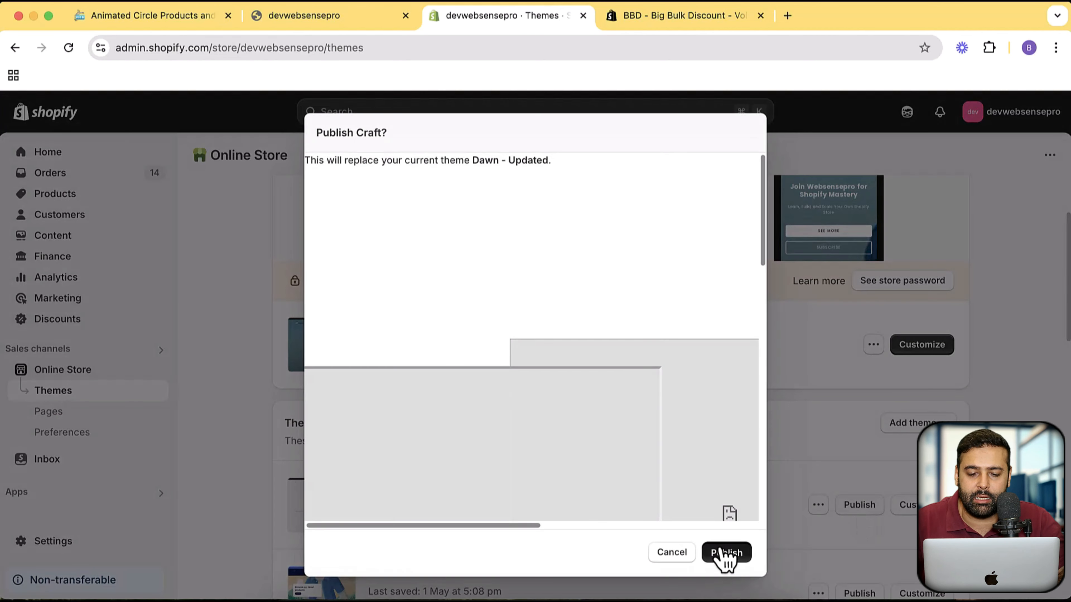
{"action": "left_click", "coordinate": [726, 554]}
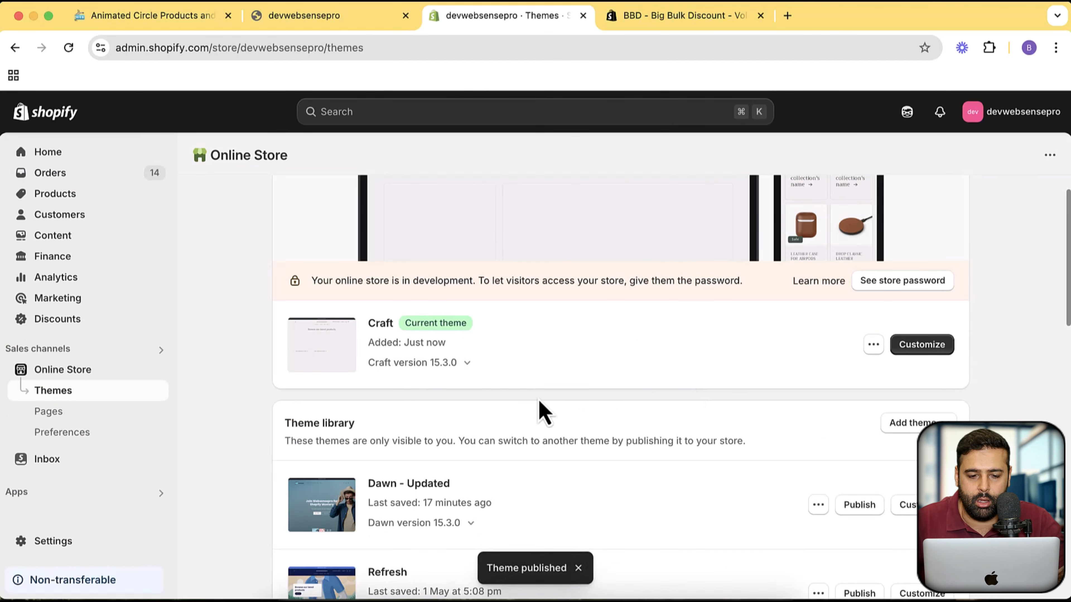
- Open a preview of the published Craft theme, place its tab beside the old storefront tab and close the old one
{"action": "left_click", "coordinate": [874, 345]}
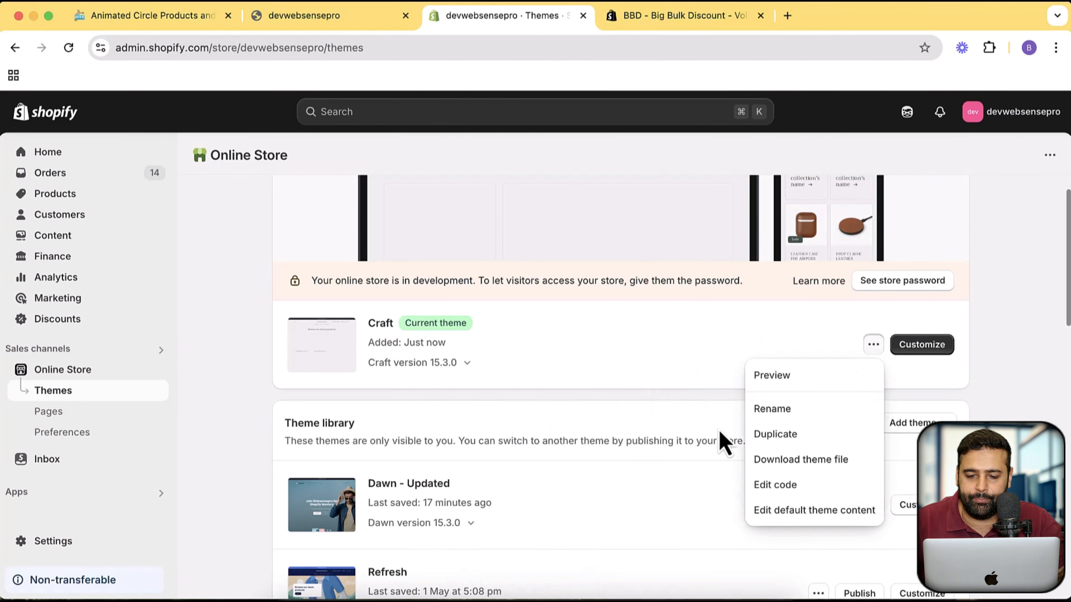
{"action": "left_click", "coordinate": [789, 382]}
{"action": "left_click_drag", "start_coordinate": [611, 20], "coordinate": [472, 22]}
{"action": "left_click", "coordinate": [382, 21]}
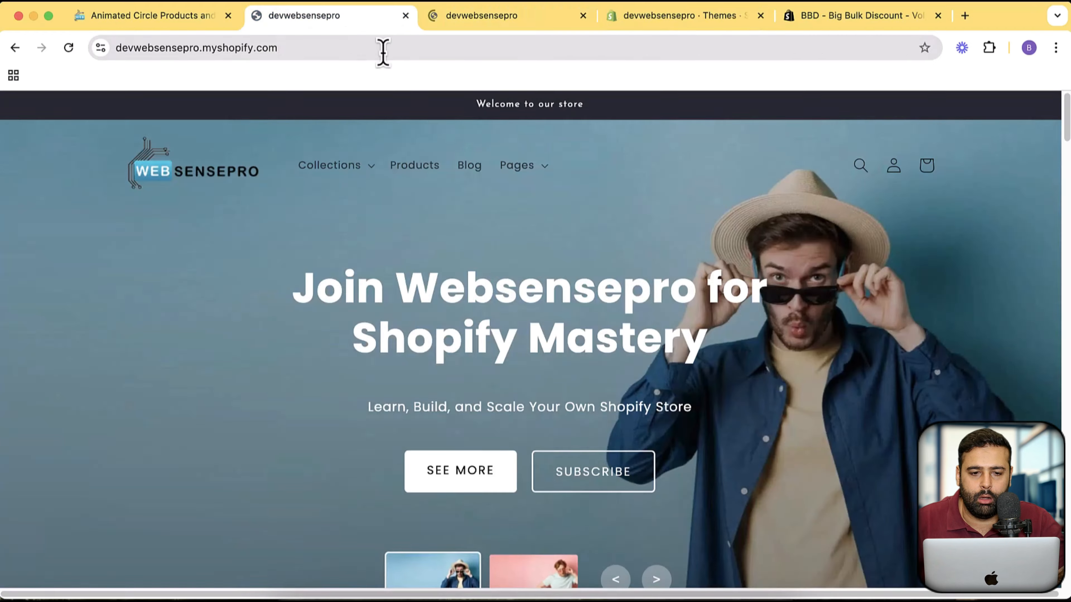
{"action": "left_click", "coordinate": [406, 16]}
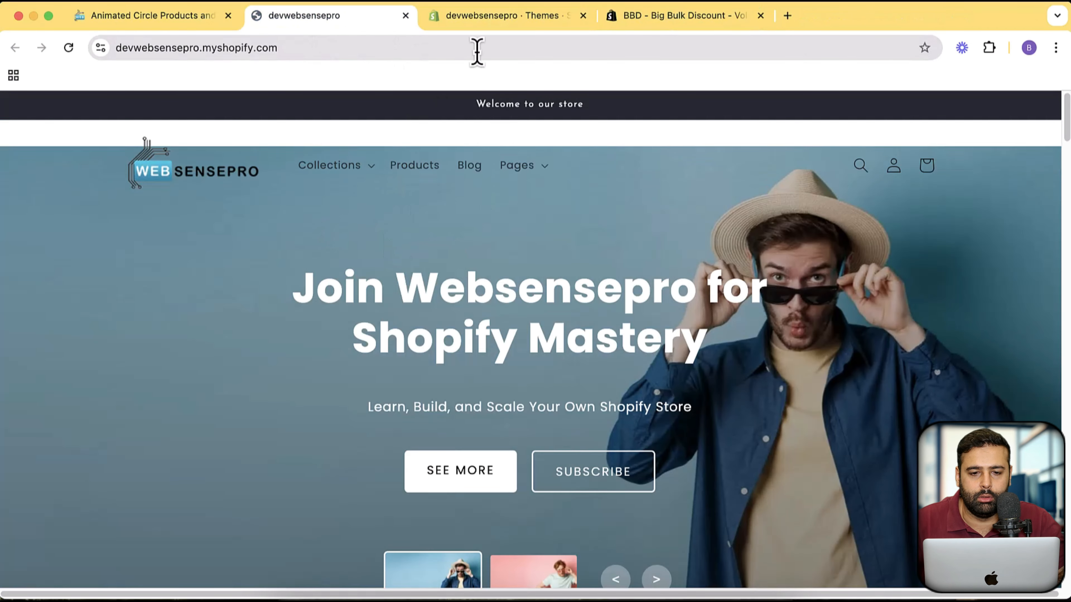
- Preview the Craft theme again from the Themes page and look through its default home page
{"action": "left_click", "coordinate": [496, 22]}
{"action": "left_click", "coordinate": [873, 345]}
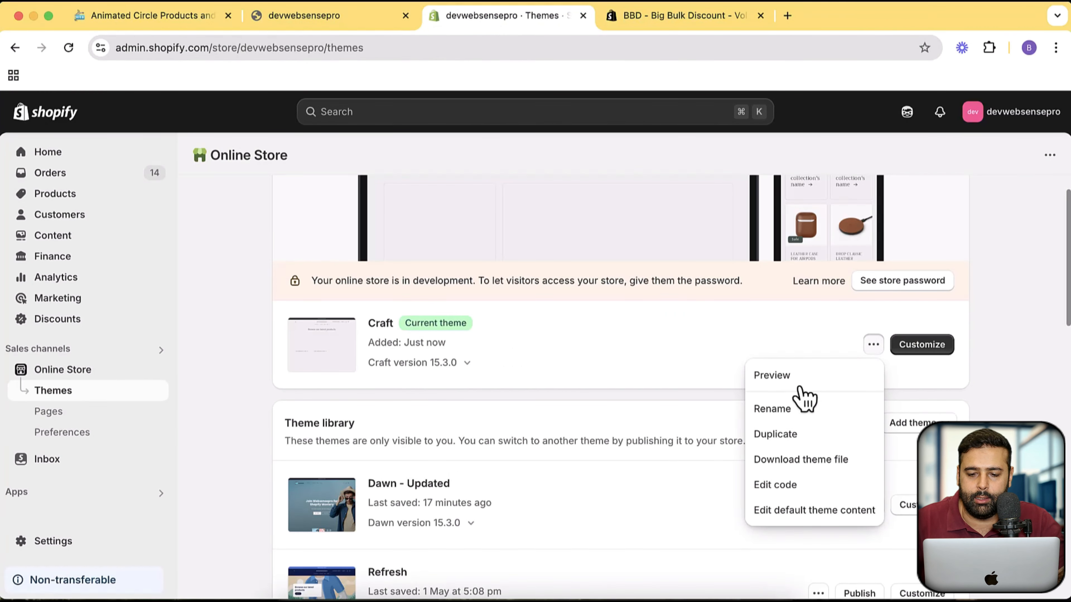
{"action": "left_click", "coordinate": [803, 389]}
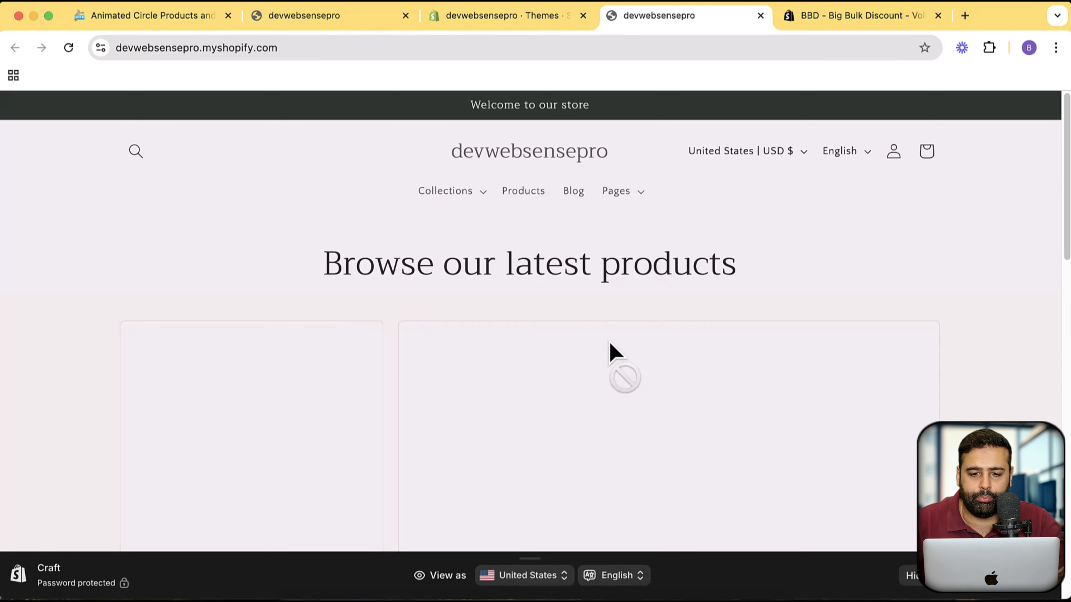
{"action": "scroll", "coordinate": [723, 329], "scroll_direction": "down", "scroll_amount": 7}
{"action": "scroll", "coordinate": [719, 306], "scroll_direction": "up", "scroll_amount": 7}
{"action": "scroll", "coordinate": [719, 307], "scroll_direction": "down", "scroll_amount": 20}
{"action": "scroll", "coordinate": [709, 315], "scroll_direction": "up", "scroll_amount": 16}
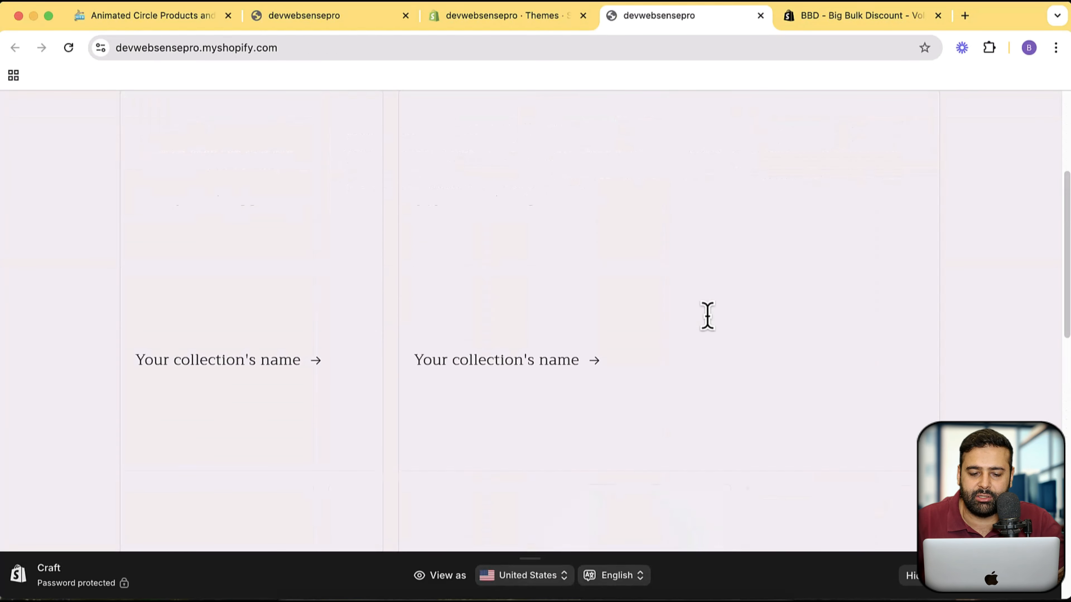
{"action": "scroll", "coordinate": [707, 316], "scroll_direction": "down", "scroll_amount": 12}
{"action": "scroll", "coordinate": [707, 315], "scroll_direction": "up", "scroll_amount": 10}
- Move the Craft preview tab beside the outdated storefront tab, close the outdated one and review the Craft home page
{"action": "left_click_drag", "start_coordinate": [653, 29], "coordinate": [514, 25]}
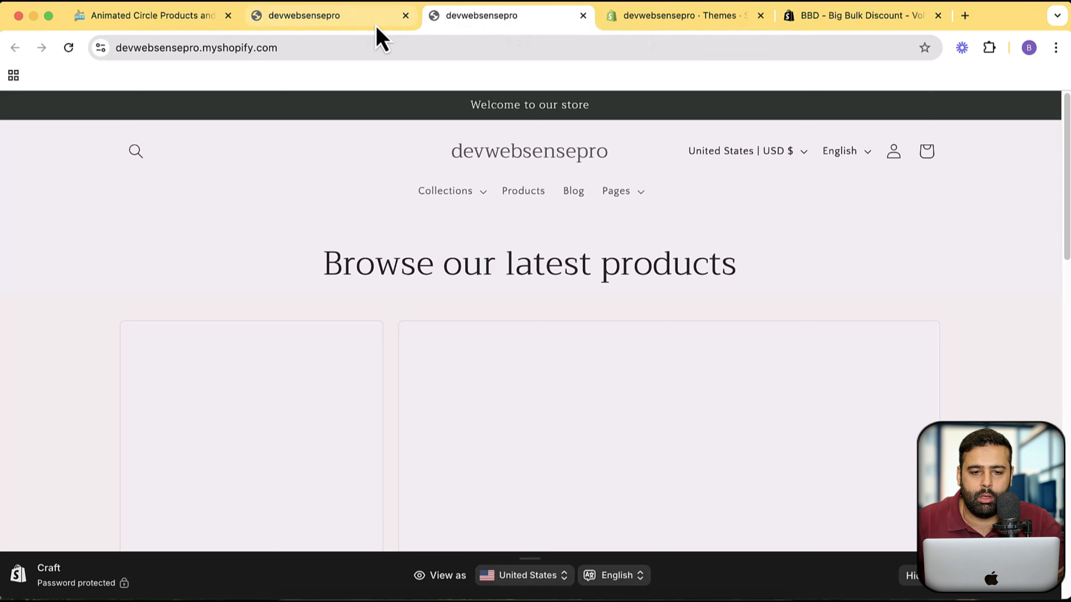
{"action": "left_click", "coordinate": [396, 26]}
{"action": "left_click", "coordinate": [406, 15]}
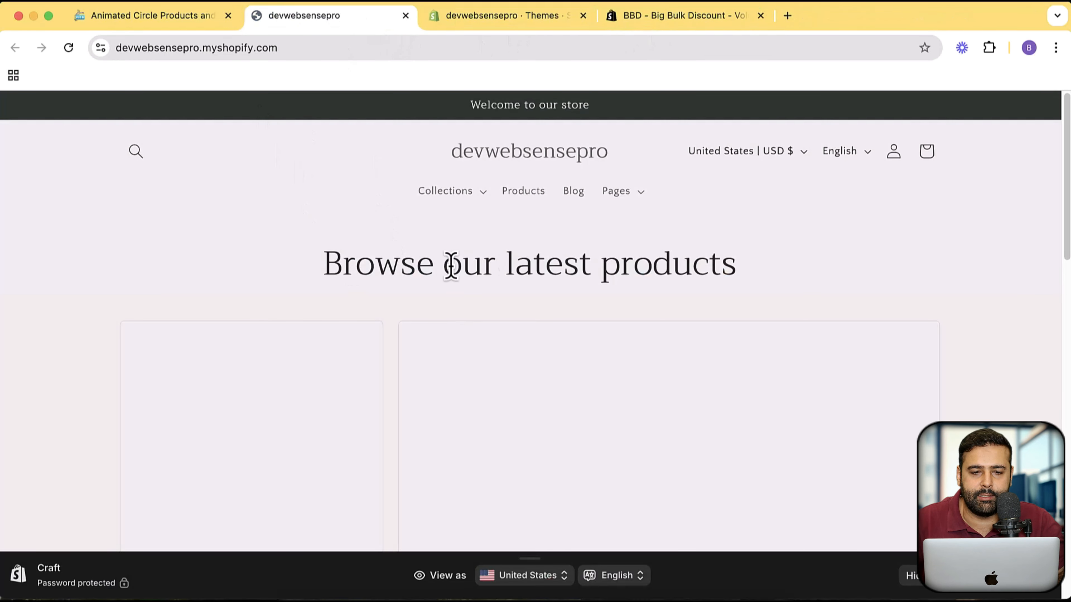
{"action": "scroll", "coordinate": [328, 302], "scroll_direction": "down", "scroll_amount": 10}
{"action": "scroll", "coordinate": [274, 287], "scroll_direction": "up", "scroll_amount": 10}
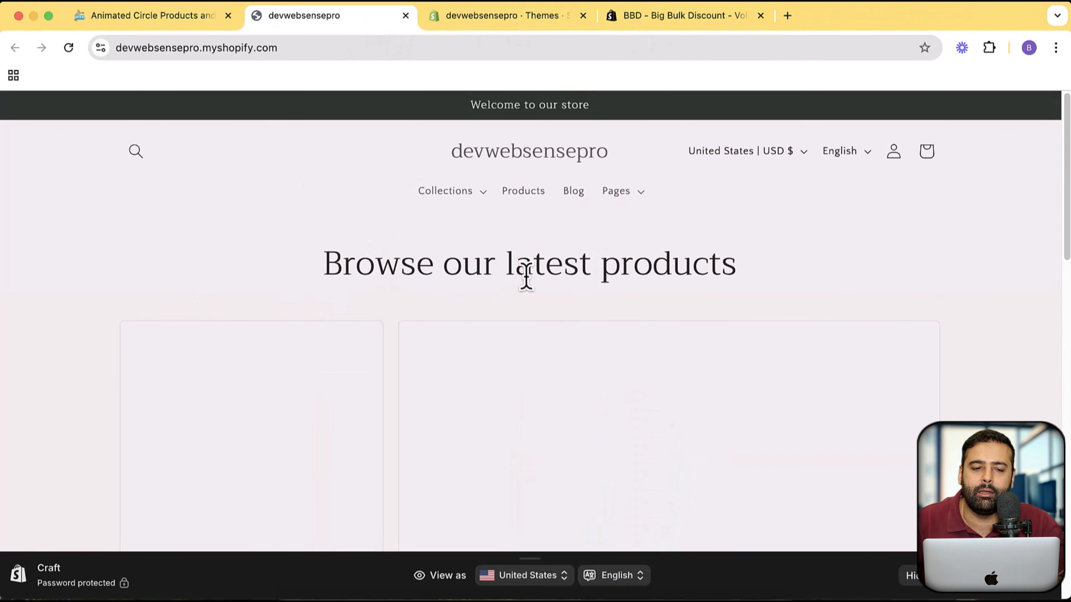
{"action": "scroll", "coordinate": [650, 316], "scroll_direction": "down", "scroll_amount": 15}
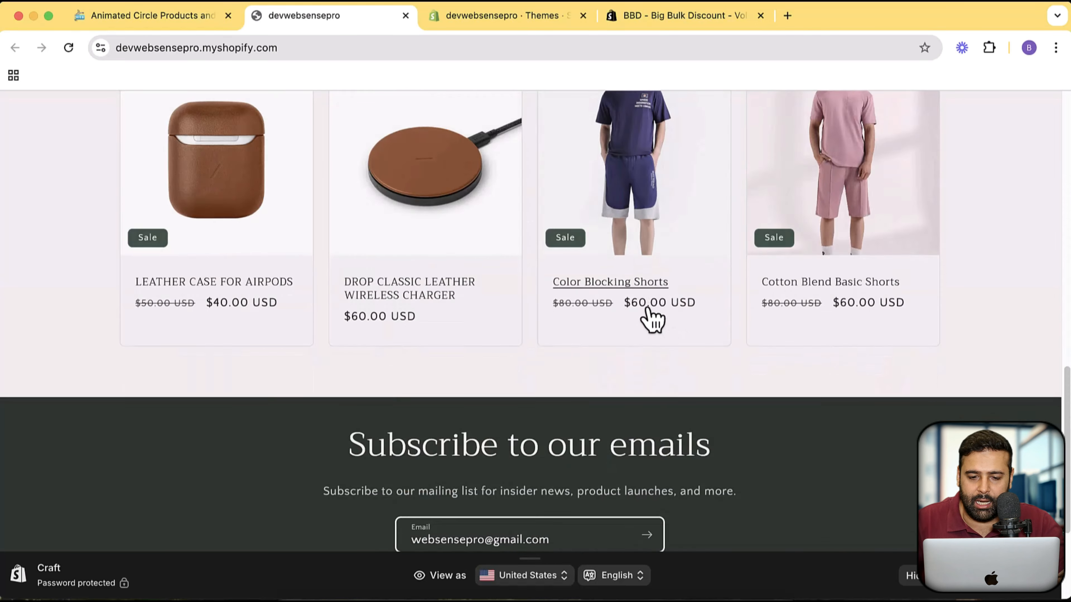
{"action": "scroll", "coordinate": [632, 253], "scroll_direction": "up", "scroll_amount": 10}
- Return to the Themes page and open the Craft theme's code for editing
{"action": "left_click", "coordinate": [495, 21]}
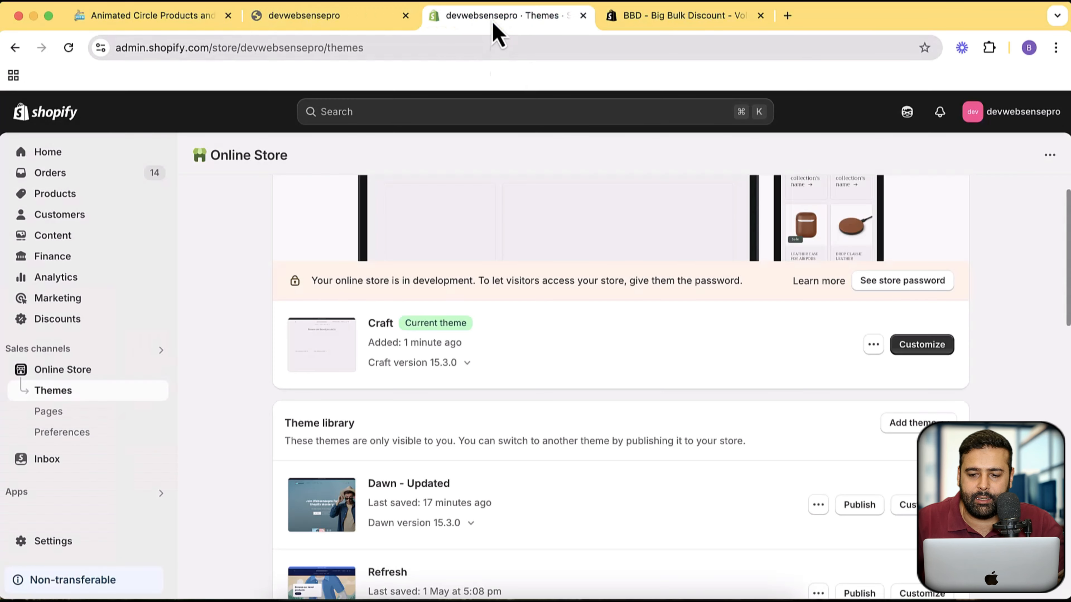
{"action": "left_click", "coordinate": [879, 352]}
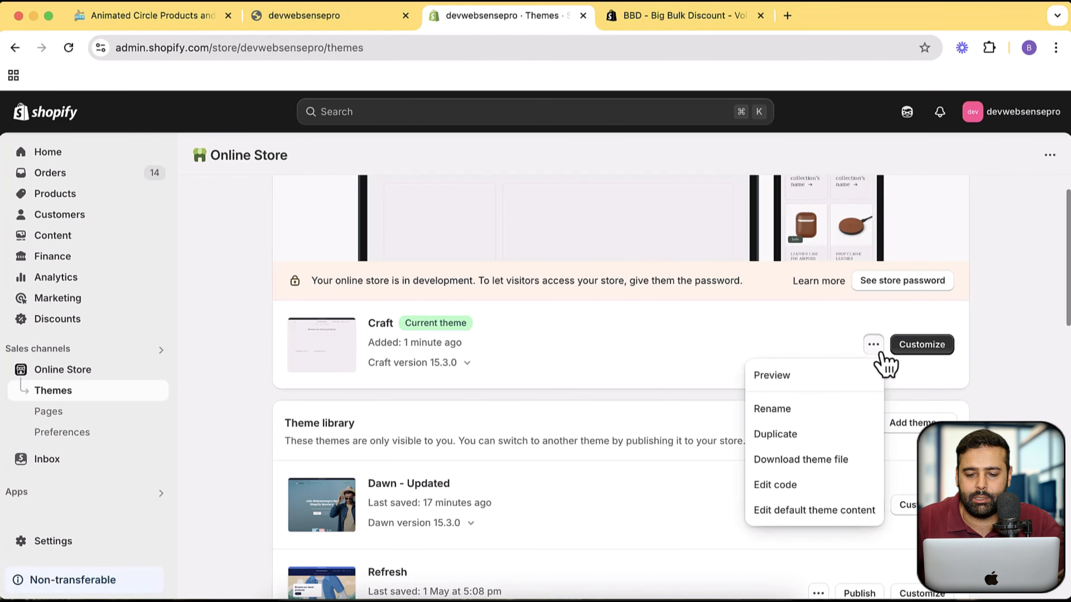
{"action": "left_click", "coordinate": [802, 491]}
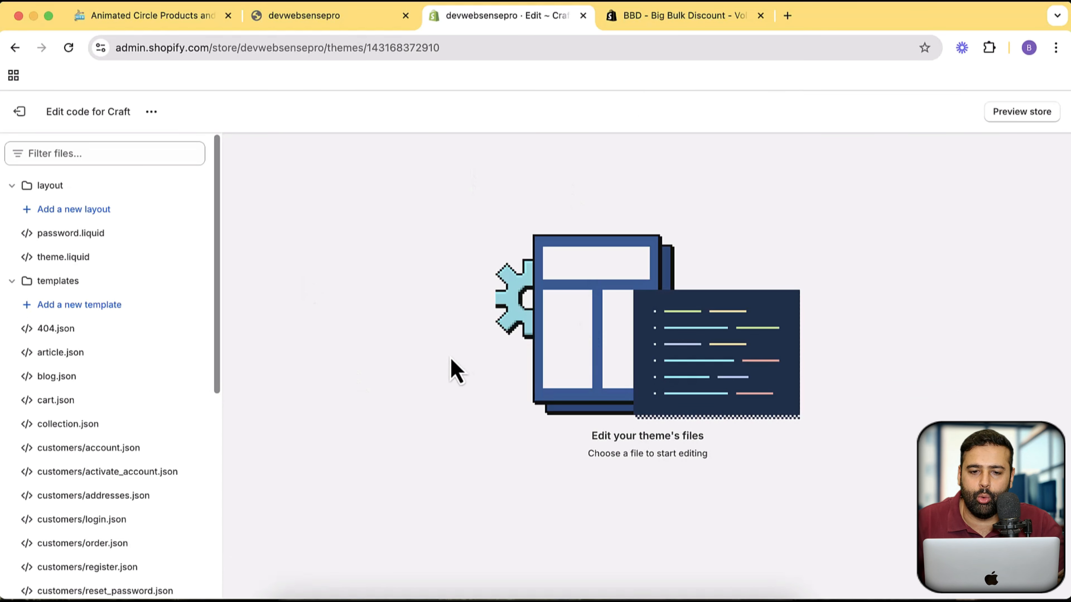
- Add a new liquid section file named circle-animation to the theme's sections folder
{"action": "scroll", "coordinate": [138, 222], "scroll_direction": "down", "scroll_amount": 10}
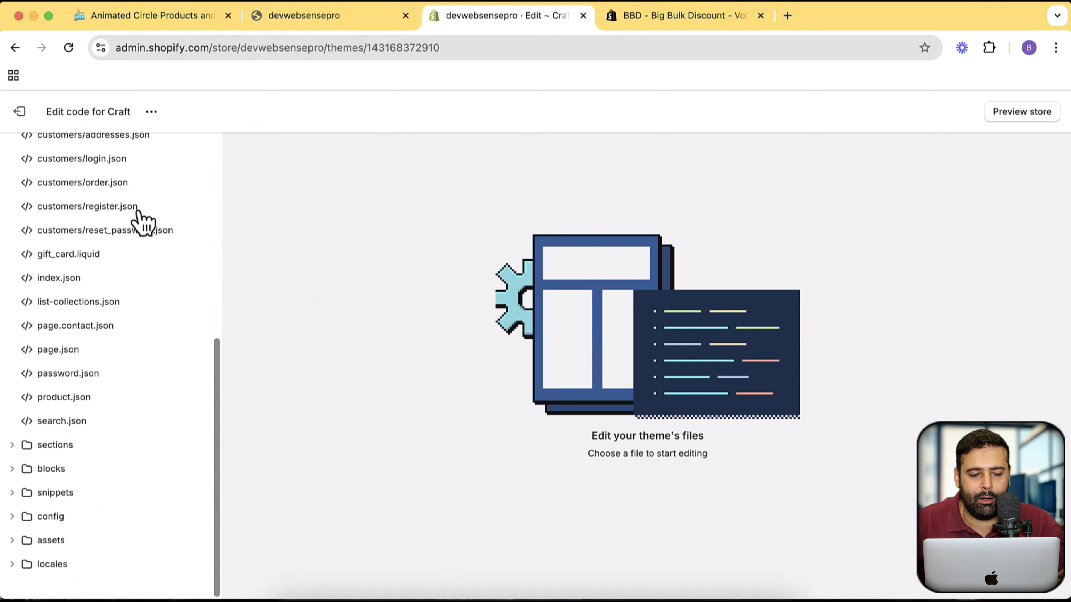
{"action": "left_click", "coordinate": [12, 446]}
{"action": "scroll", "coordinate": [127, 337], "scroll_direction": "down", "scroll_amount": 4}
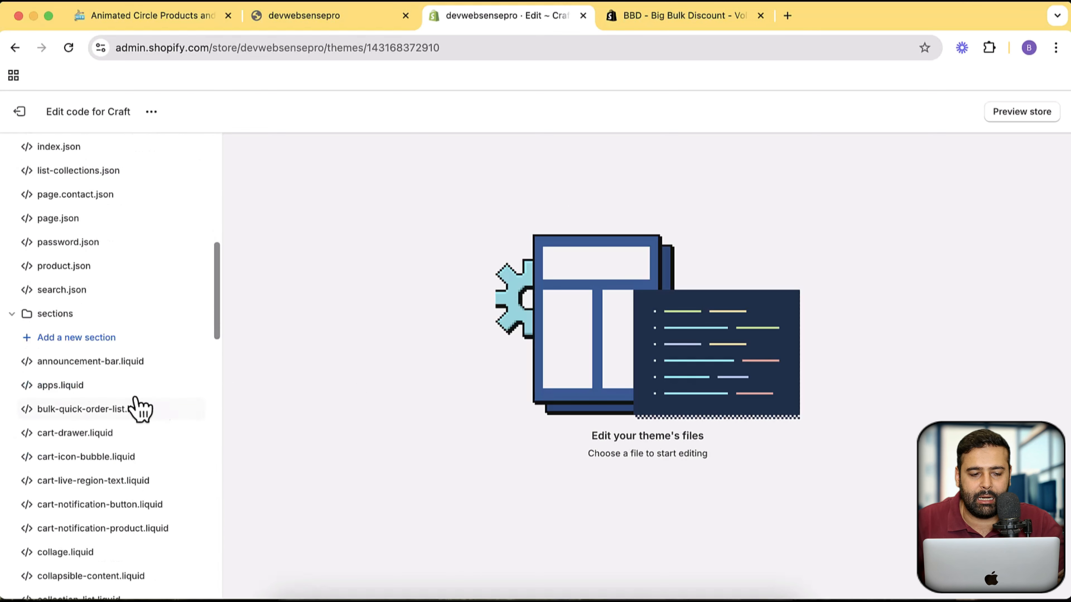
{"action": "left_click", "coordinate": [100, 339]}
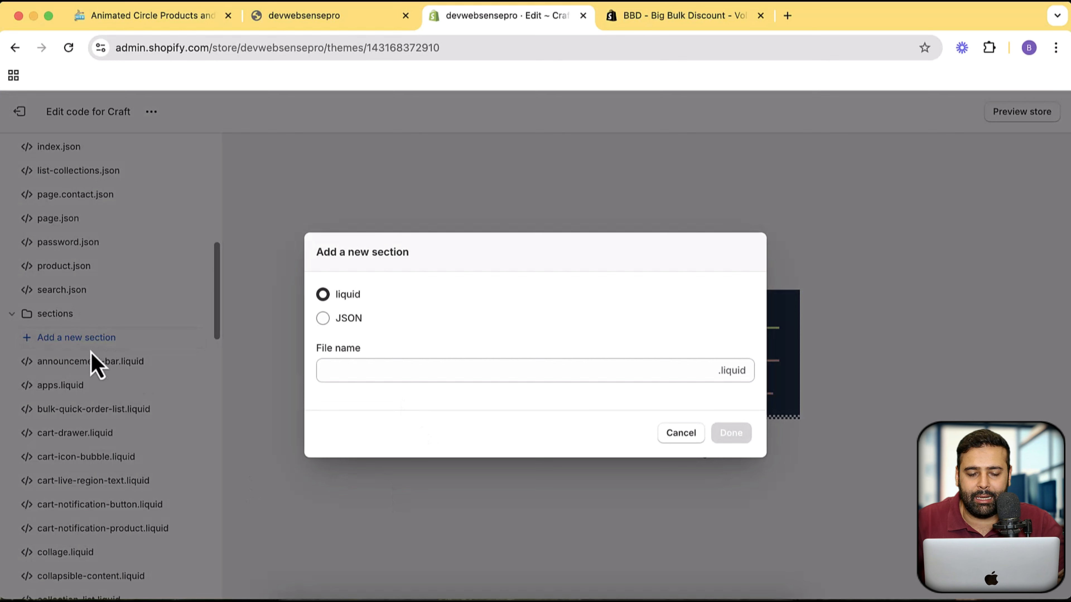
{"action": "left_click", "coordinate": [414, 371]}
{"action": "type", "text": "circle-animation"}
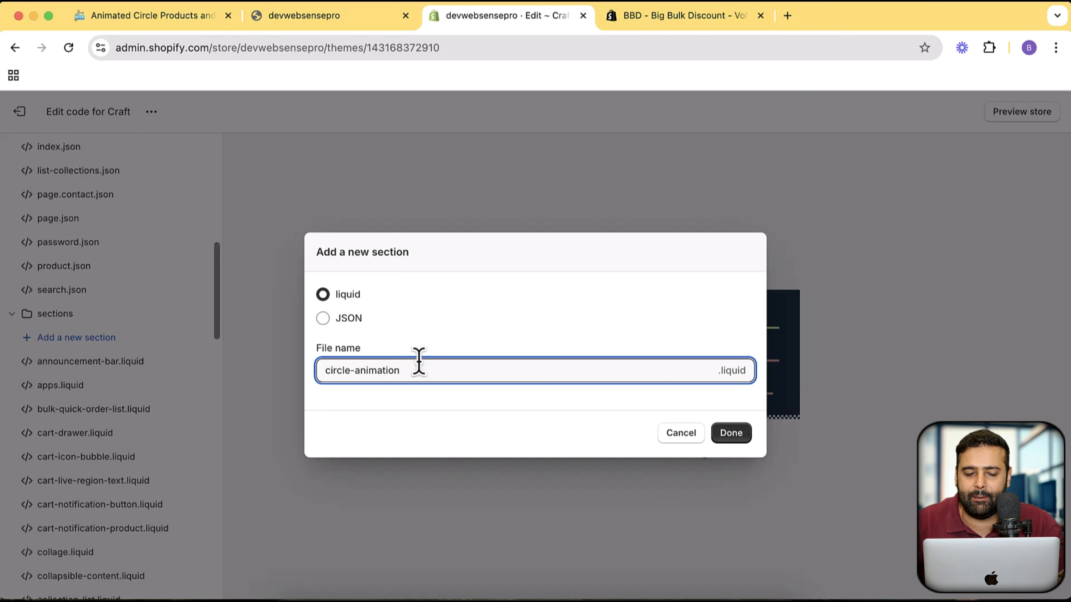
{"action": "left_click_drag", "start_coordinate": [410, 372], "coordinate": [297, 378]}
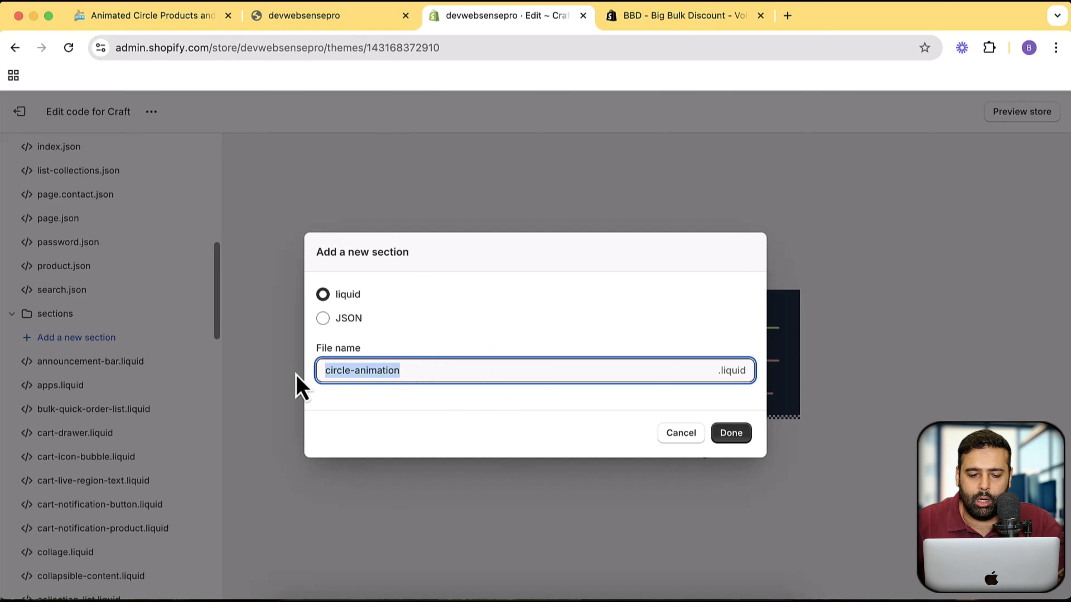
{"action": "left_click", "coordinate": [438, 377]}
{"action": "left_click_drag", "start_coordinate": [459, 363], "coordinate": [297, 380]}
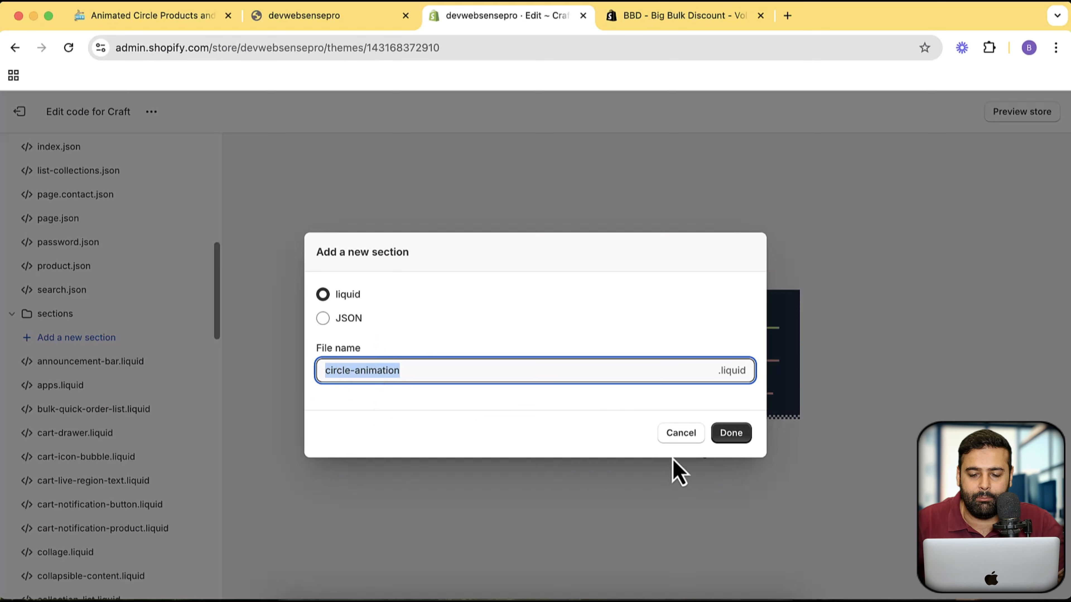
{"action": "left_click", "coordinate": [738, 433]}
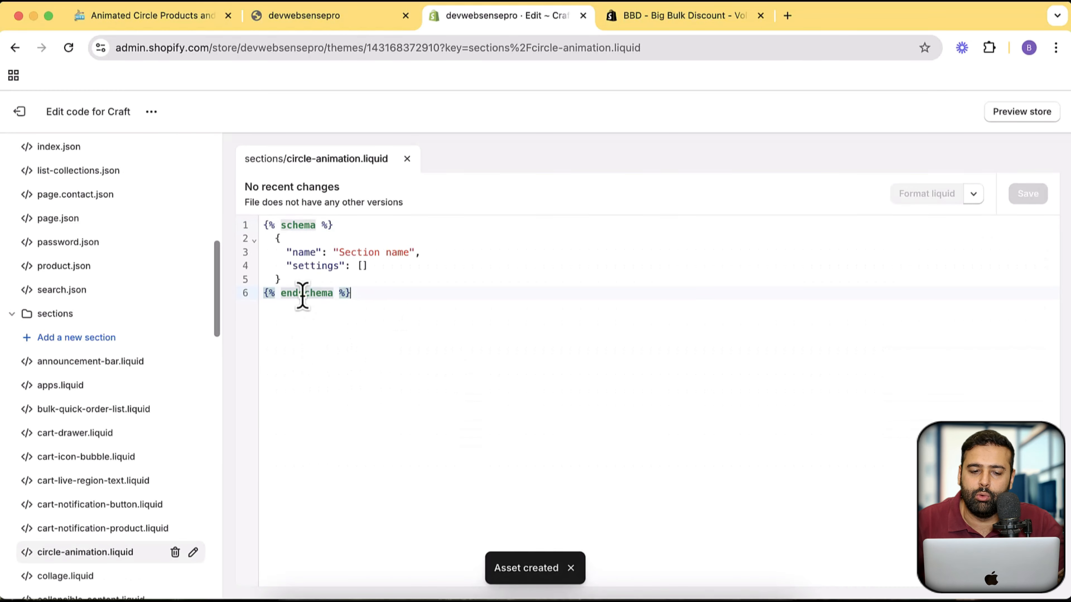
- Delete all of the default schema code from circle-animation.liquid
{"action": "left_click", "coordinate": [261, 226], "text": "shift"}
{"action": "key", "text": "BackSpace"}
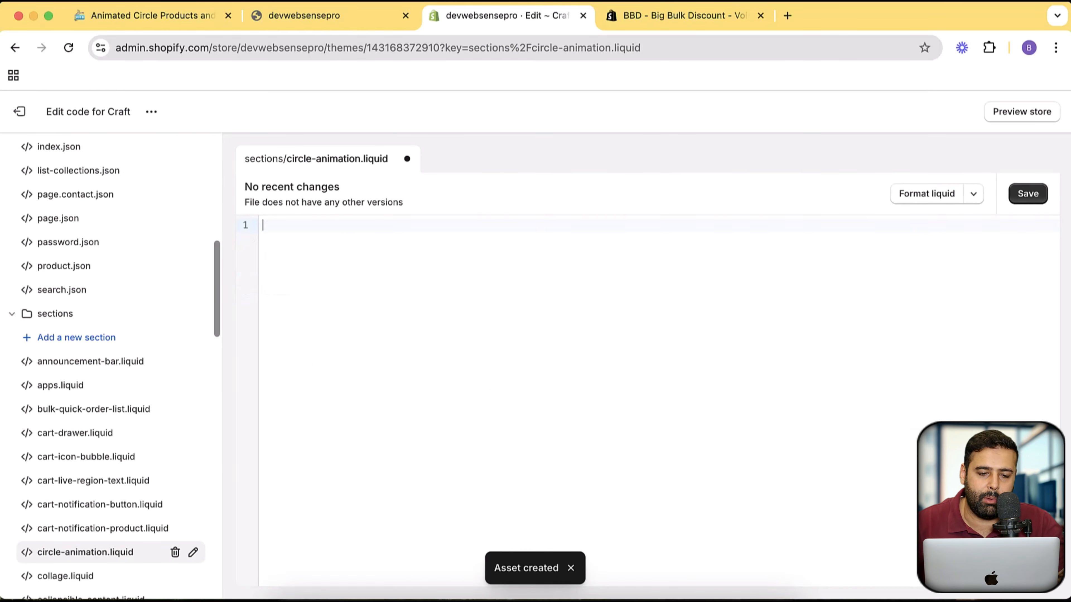
- Save the emptied circle-animation.liquid file, and copy the circle-product-display section code from the WebSensePro blog article
{"action": "left_click", "coordinate": [1023, 196]}
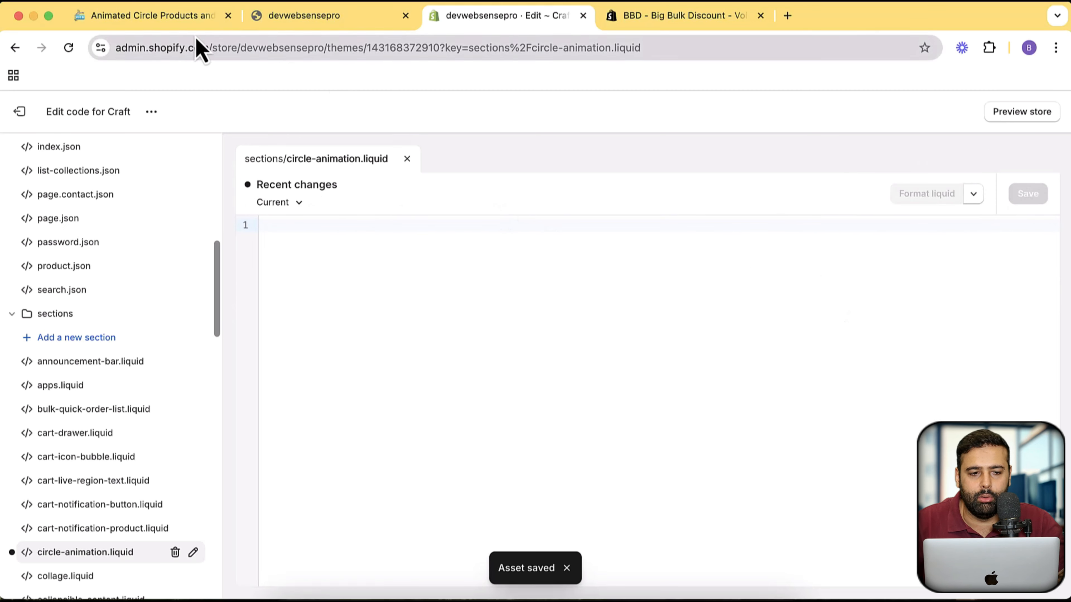
{"action": "left_click", "coordinate": [178, 28]}
{"action": "left_click", "coordinate": [848, 283]}
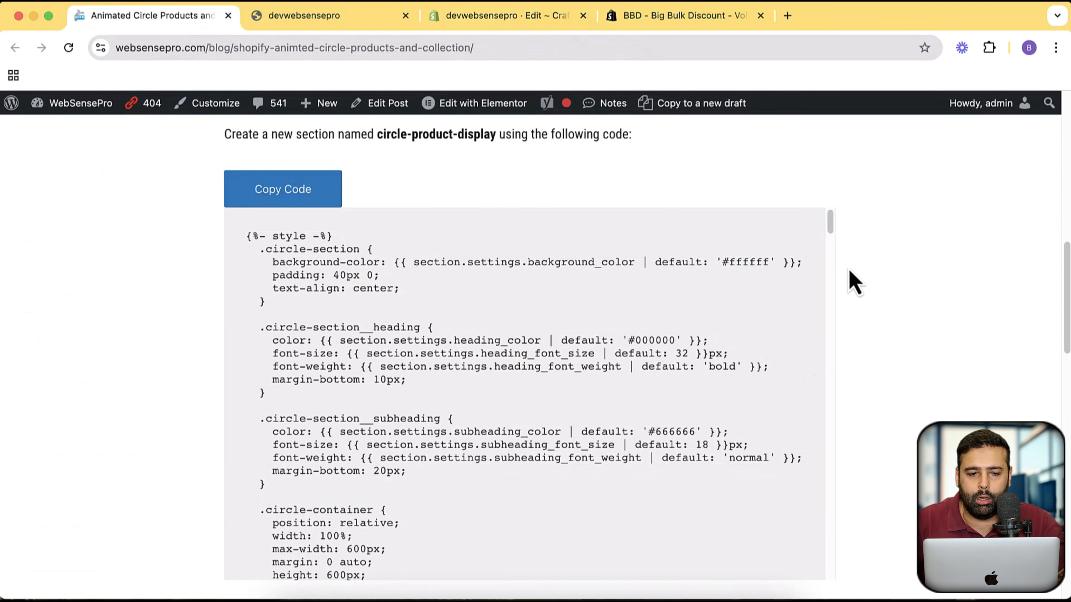
{"action": "scroll", "coordinate": [847, 270], "scroll_direction": "up", "scroll_amount": 3}
{"action": "scroll", "coordinate": [847, 283], "scroll_direction": "up", "scroll_amount": 10}
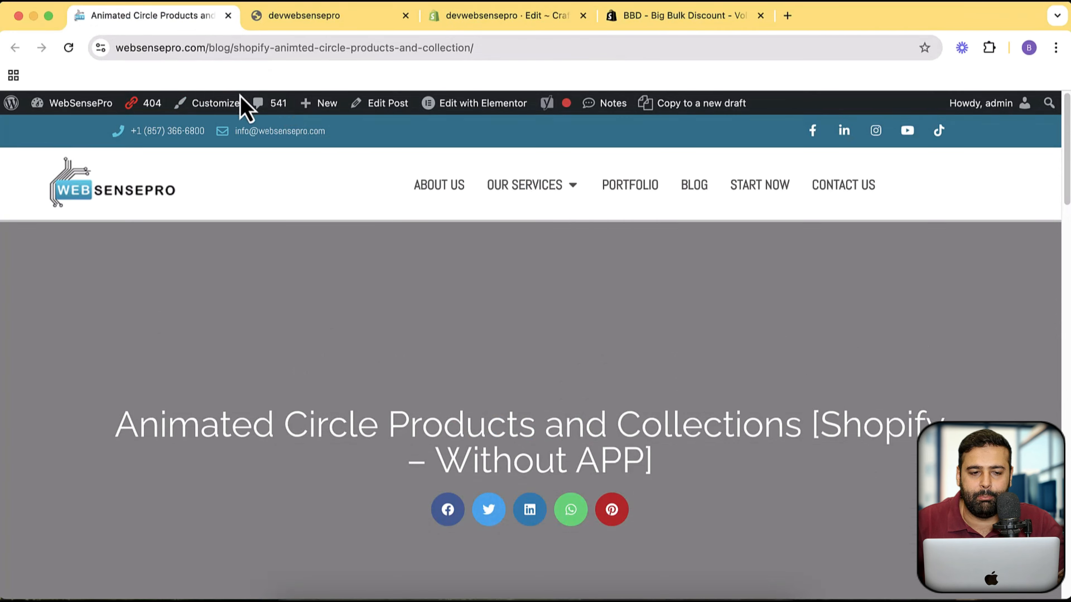
{"action": "scroll", "coordinate": [246, 122], "scroll_direction": "down", "scroll_amount": 10}
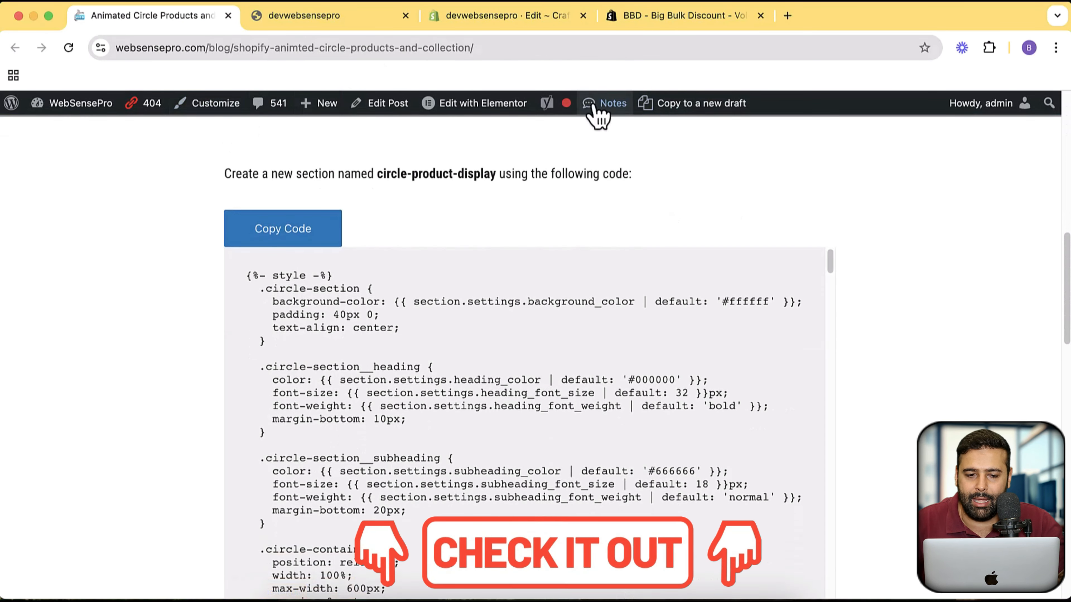
{"action": "left_click", "coordinate": [289, 244]}
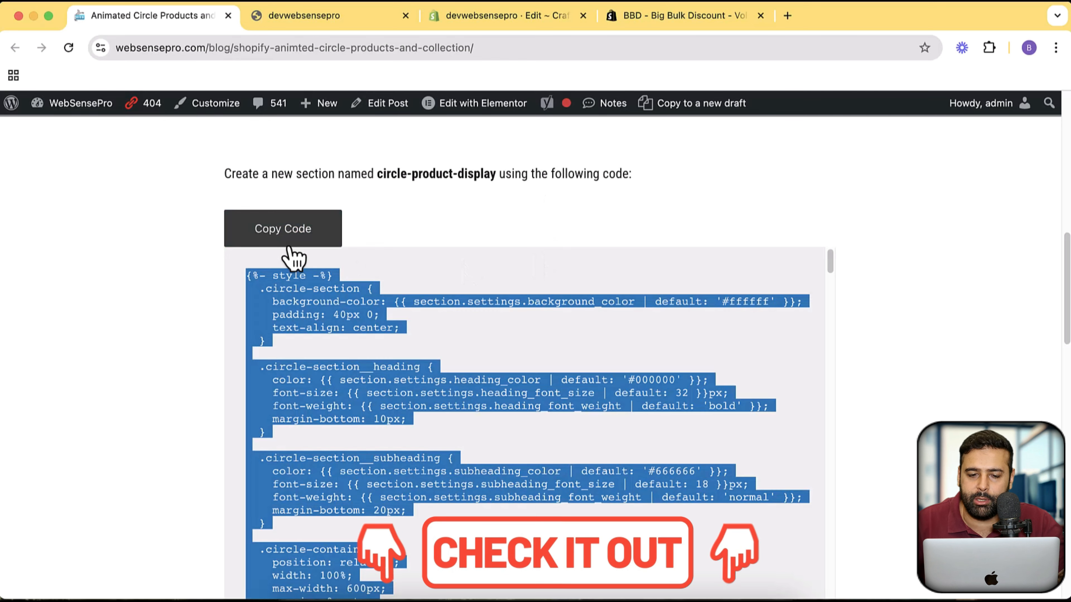
- Paste the copied section code into the Craft theme's circle-animation.liquid file and save it
{"action": "left_click", "coordinate": [504, 19]}
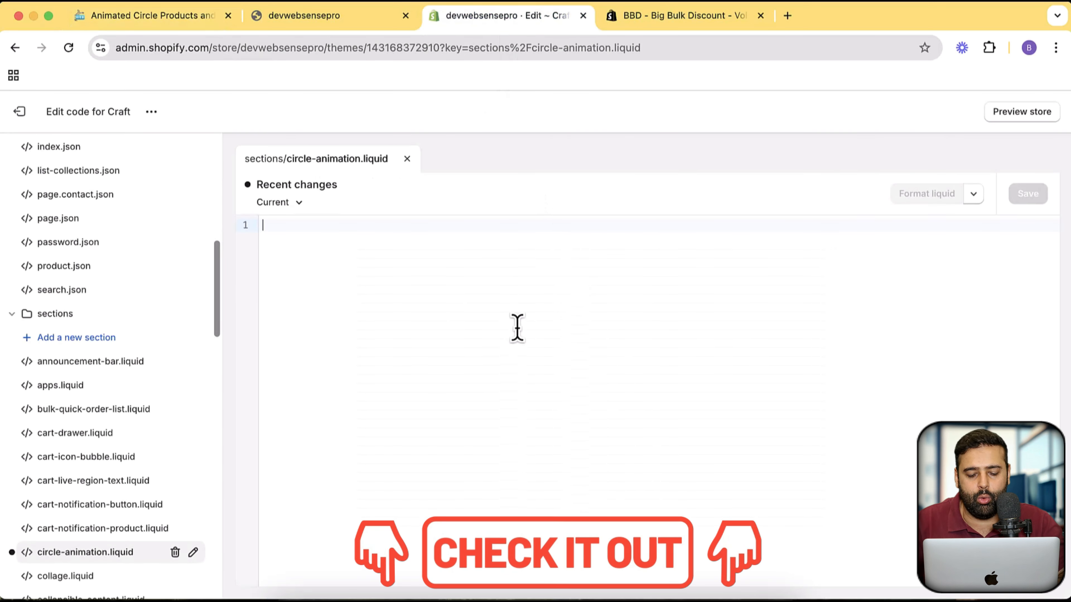
{"action": "key", "text": "super+v"}
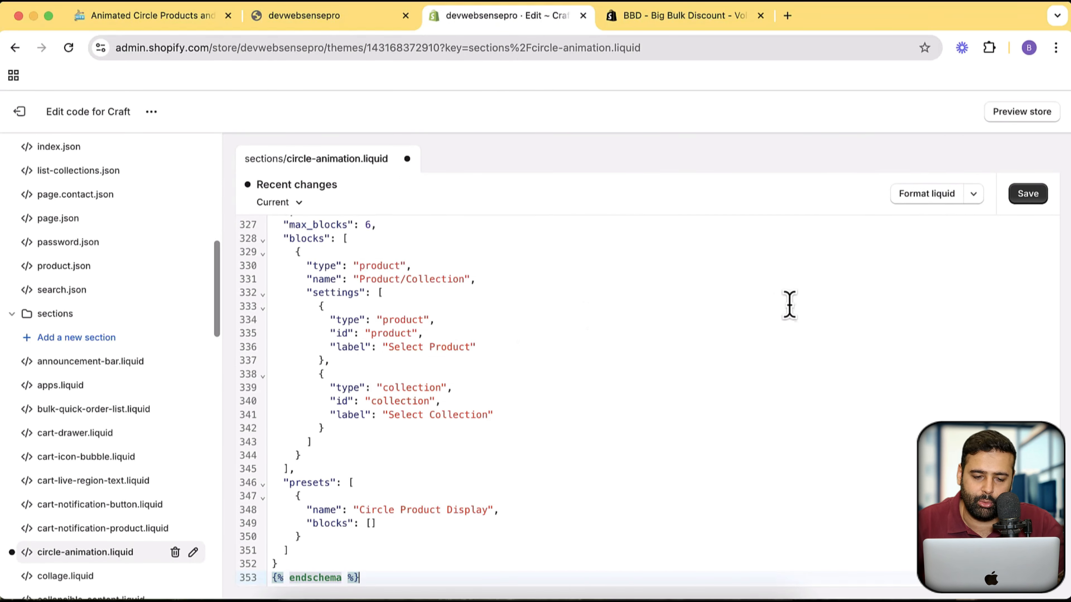
{"action": "left_click", "coordinate": [1026, 197]}
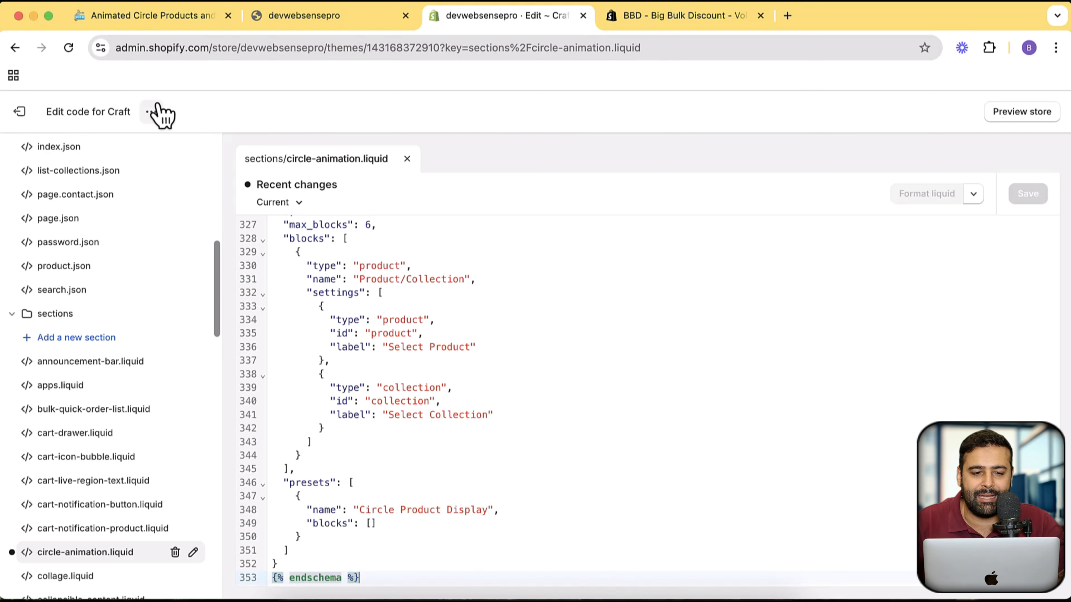
- Open the Craft theme in the theme customizer and look through its home page preview
{"action": "left_click", "coordinate": [152, 112]}
{"action": "left_click", "coordinate": [142, 146]}
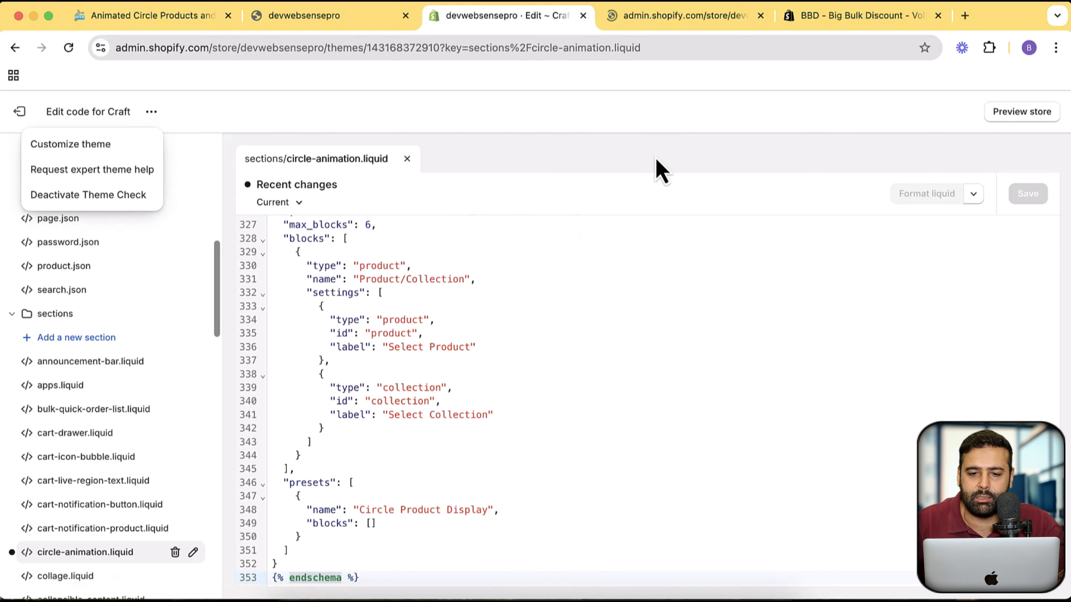
{"action": "left_click", "coordinate": [641, 16]}
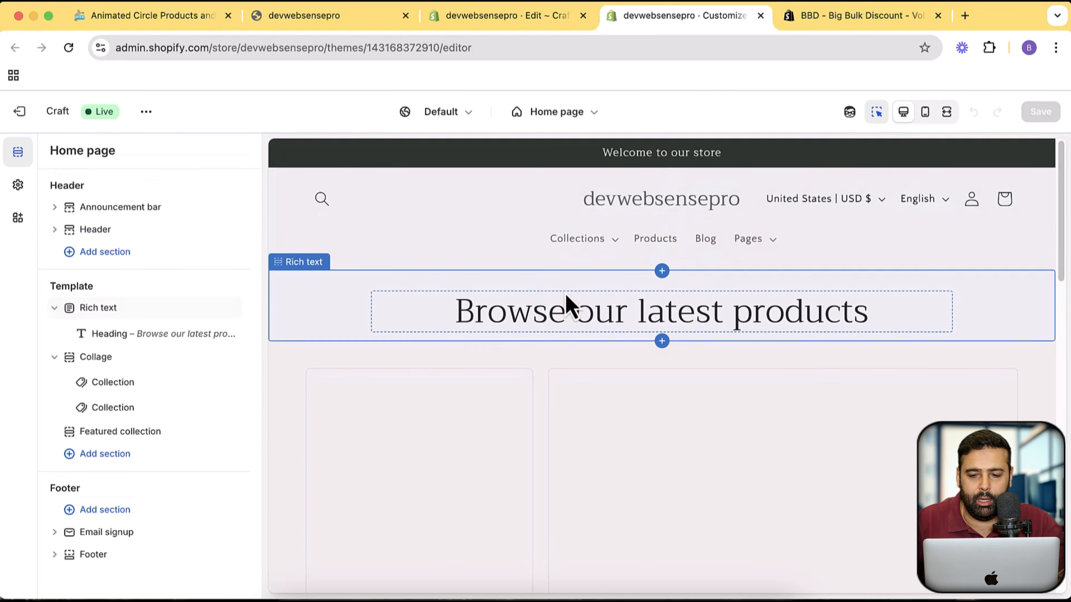
{"action": "scroll", "coordinate": [928, 255], "scroll_direction": "down", "scroll_amount": 5}
{"action": "scroll", "coordinate": [952, 256], "scroll_direction": "down", "scroll_amount": 10}
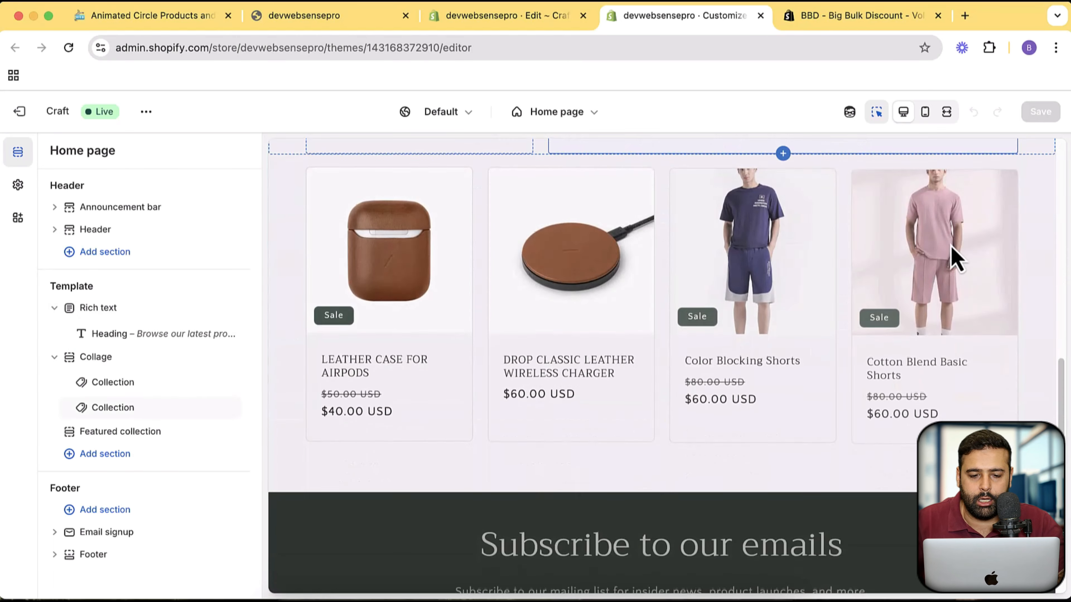
- Search the available sections for "circ" and add Circle Product Display to the home page template below the featured collection
{"action": "left_click", "coordinate": [118, 462]}
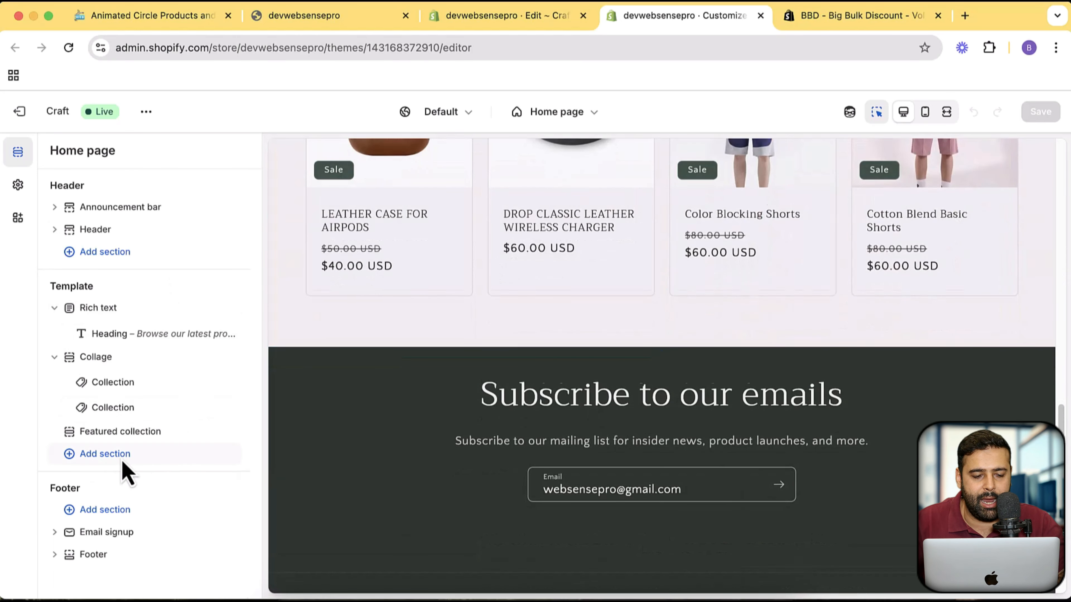
{"action": "type", "text": "cir"}
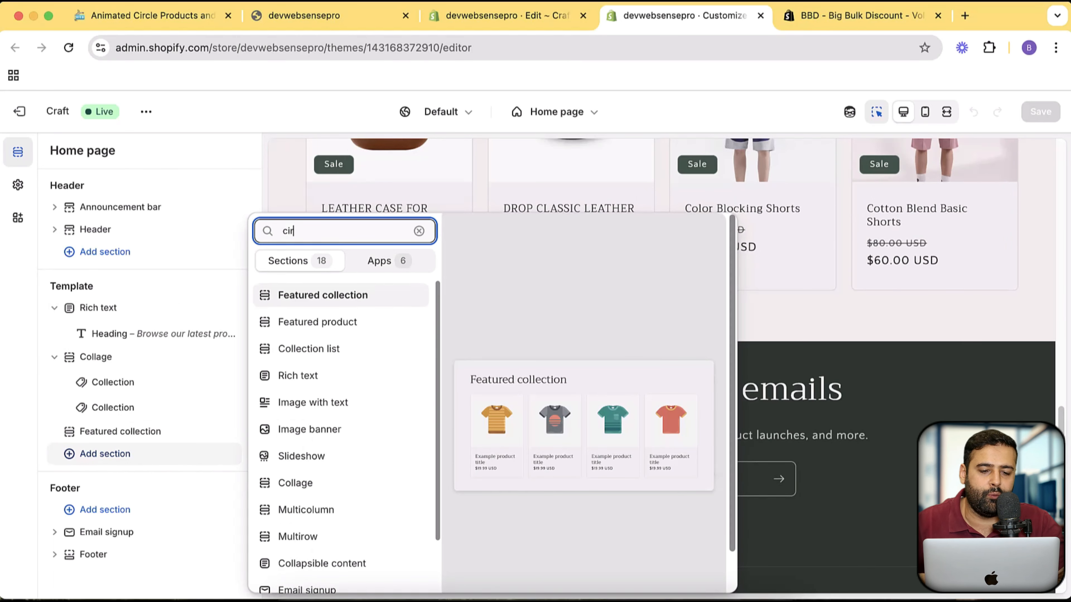
{"action": "type", "text": "c"}
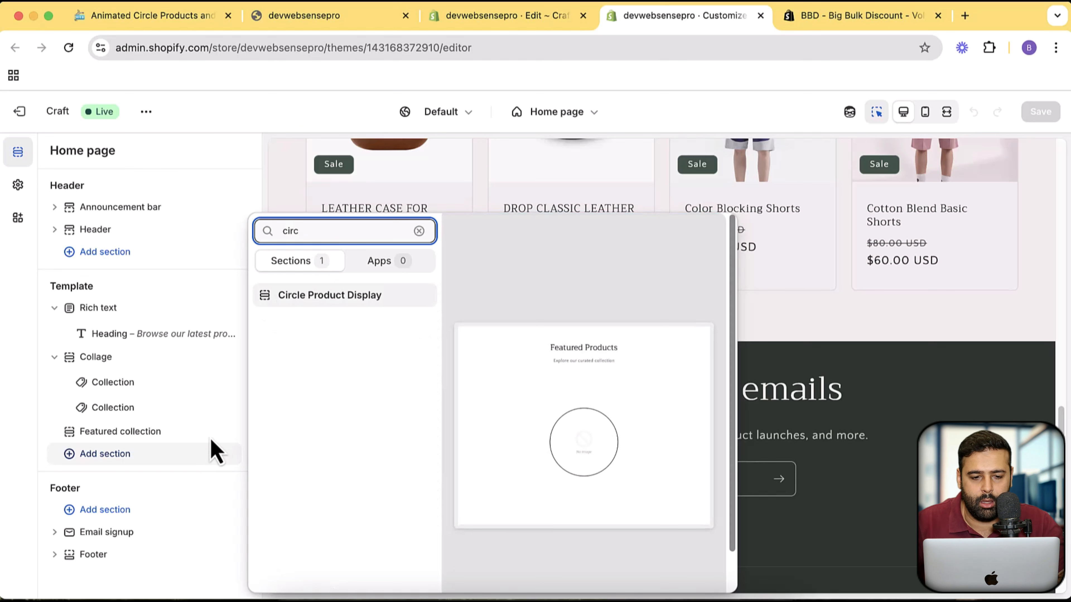
{"action": "left_click", "coordinate": [326, 303]}
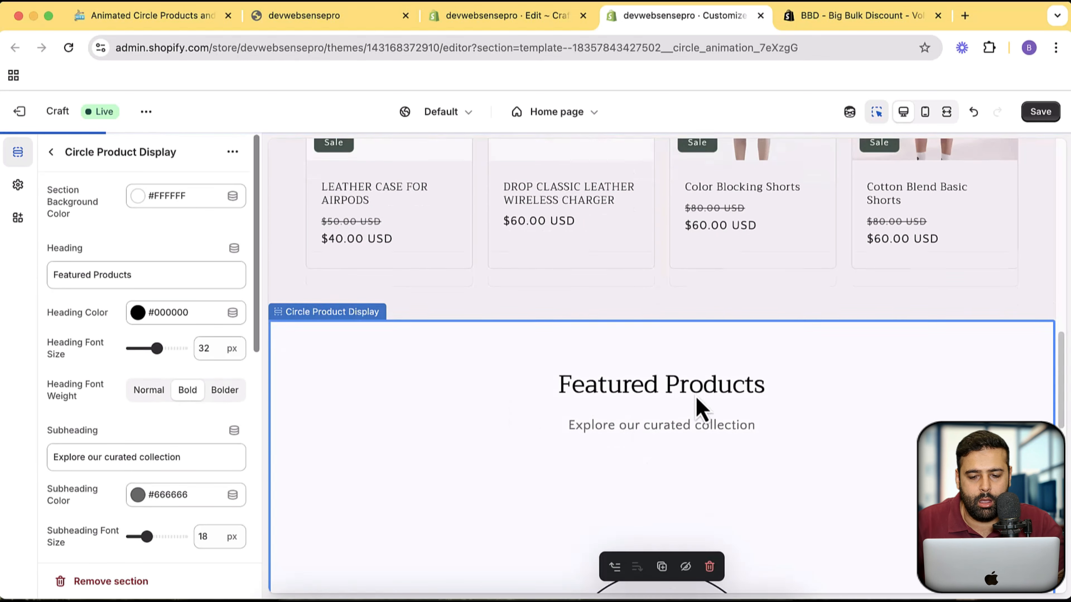
- Clear the heading and subheading texts of the Circle Product Display section and return to the home page's section list
{"action": "scroll", "coordinate": [682, 312], "scroll_direction": "up", "scroll_amount": 3}
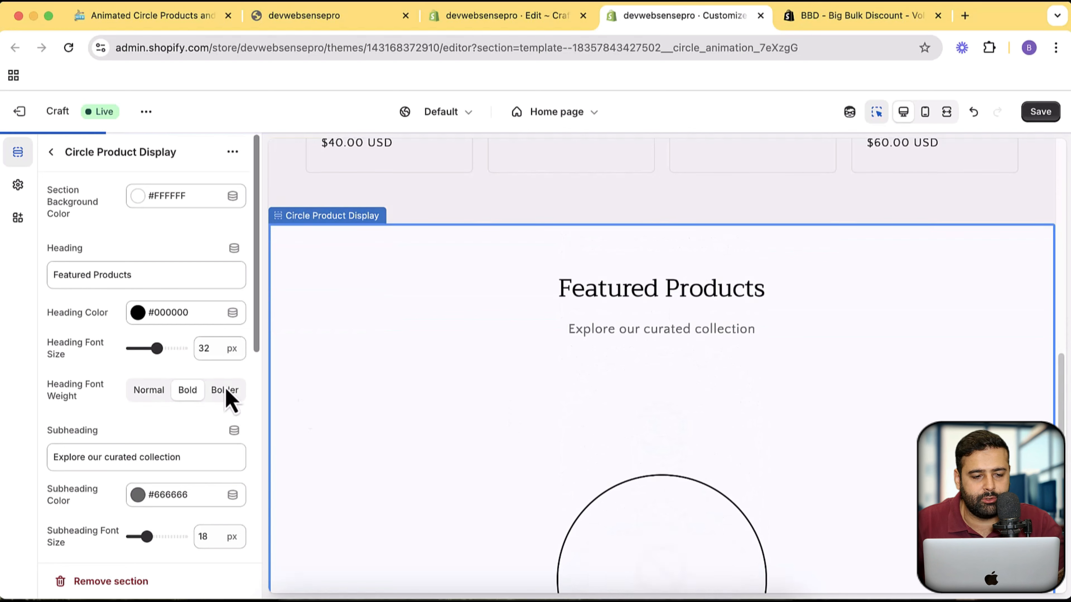
{"action": "left_click", "coordinate": [165, 270]}
{"action": "key", "text": "super+a"}
{"action": "key", "text": "BackSpace"}
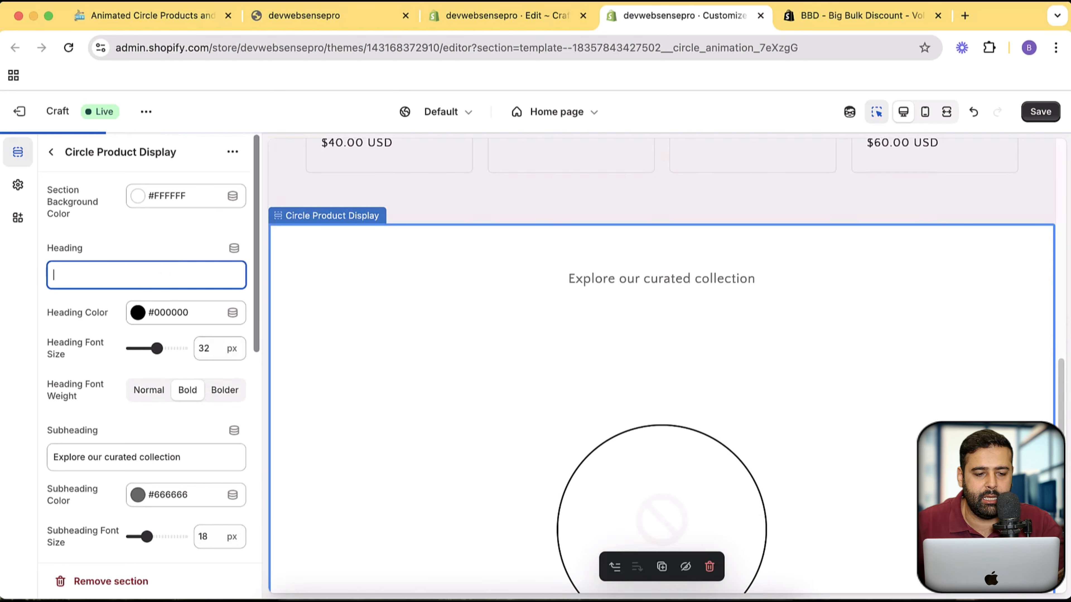
{"action": "left_click", "coordinate": [192, 460]}
{"action": "key", "text": "super+a"}
{"action": "key", "text": "BackSpace"}
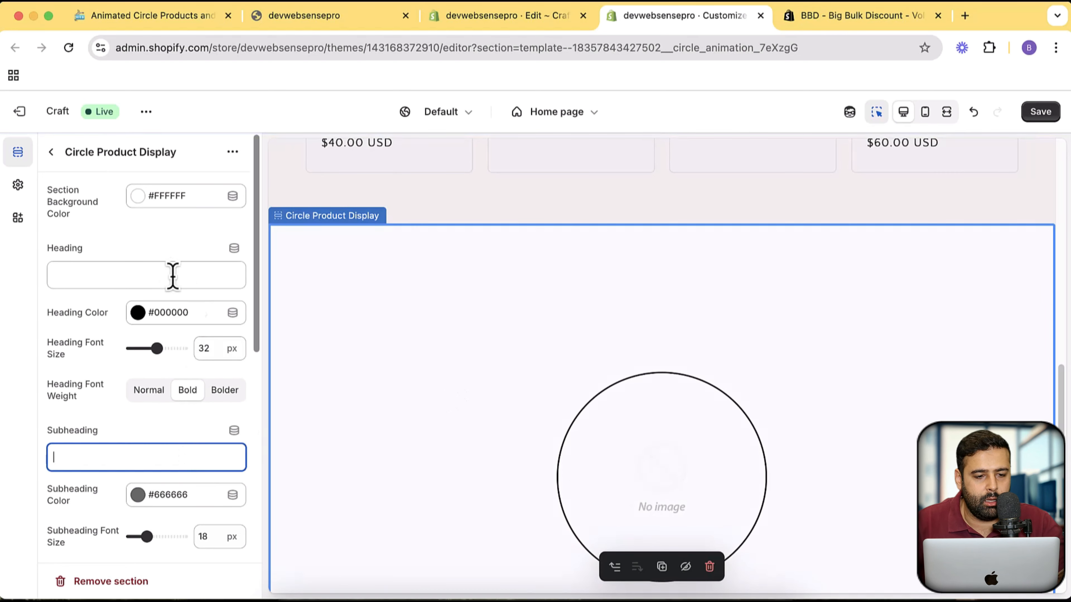
{"action": "scroll", "coordinate": [192, 199], "scroll_direction": "down", "scroll_amount": 10}
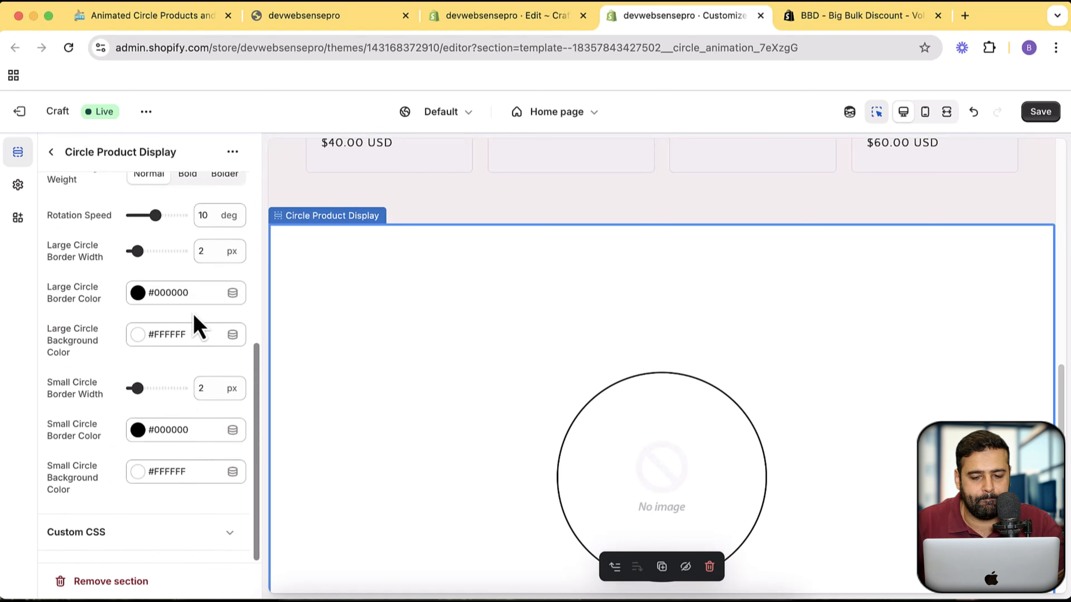
{"action": "scroll", "coordinate": [196, 327], "scroll_direction": "up", "scroll_amount": 10}
{"action": "left_click", "coordinate": [51, 152]}
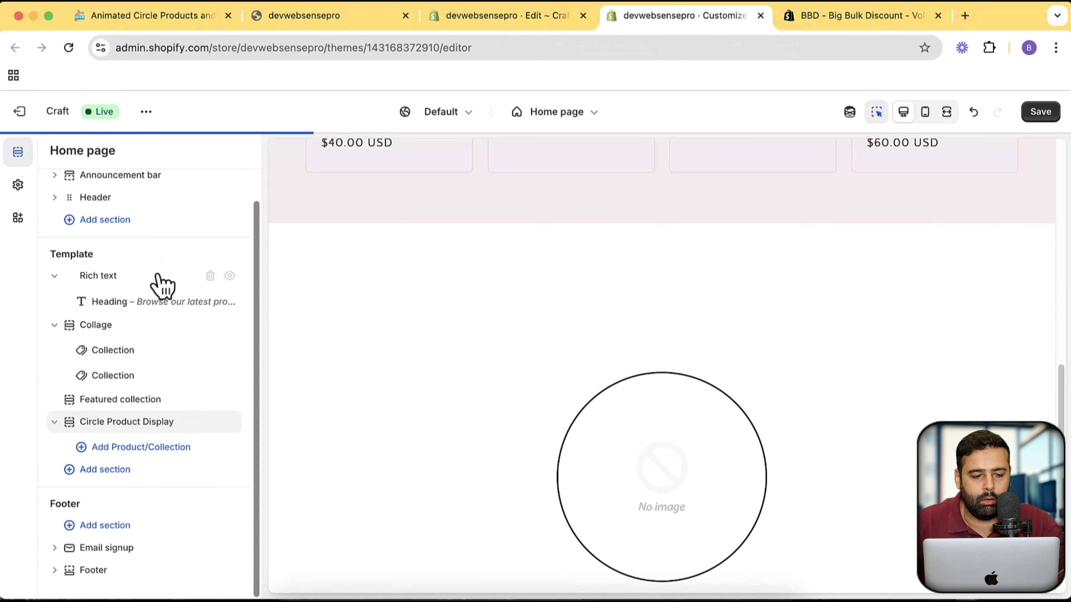
- Add six Product/Collection blocks to the Circle Product Display section and remove the sixth one
{"action": "mouse_move", "coordinate": [155, 434]}
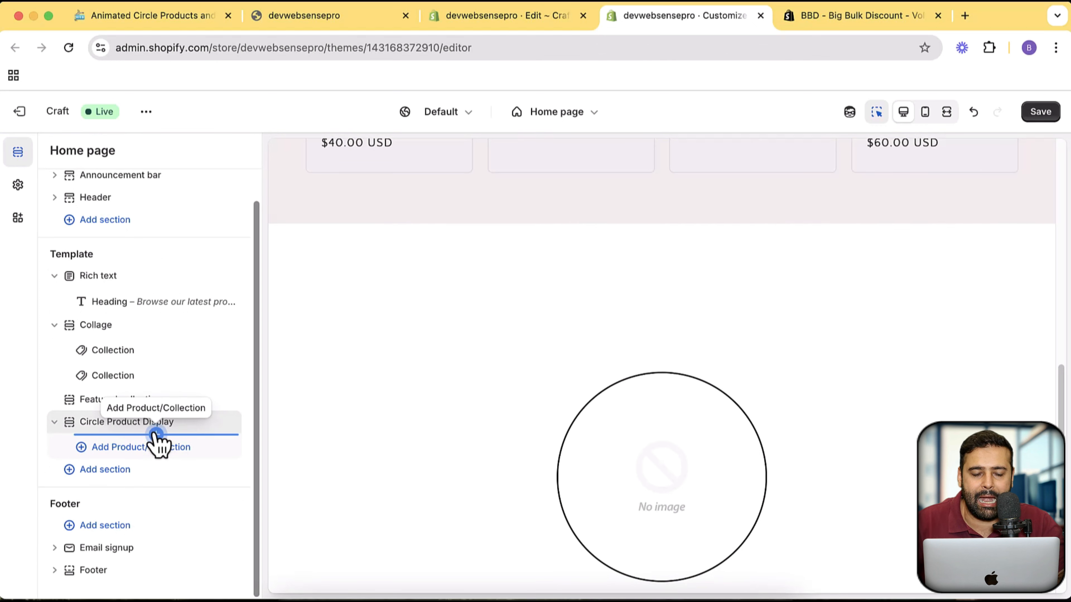
{"action": "left_click", "coordinate": [156, 434]}
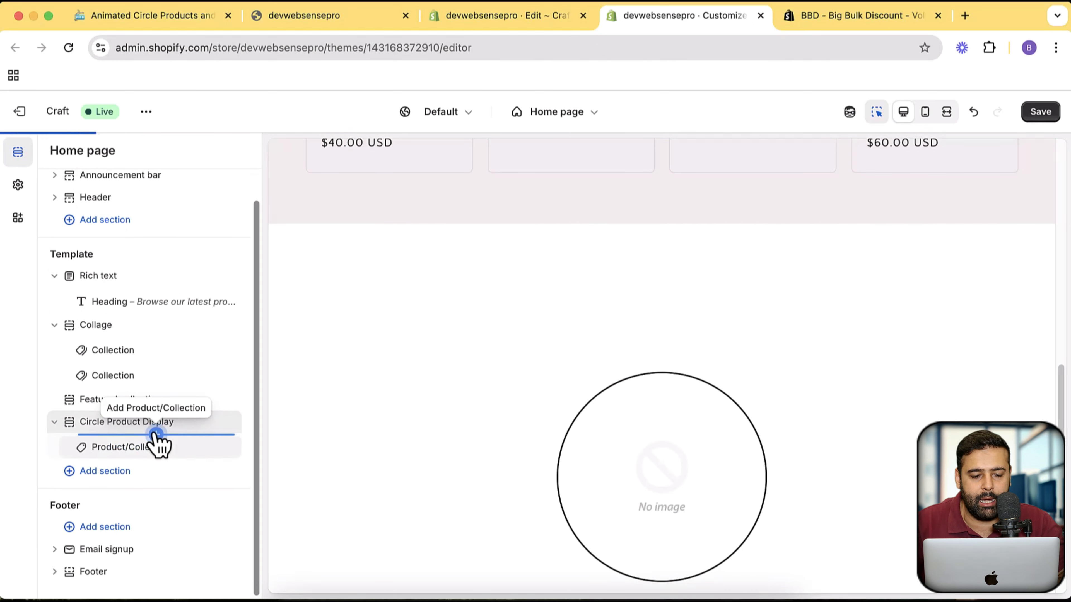
{"action": "left_click", "coordinate": [156, 460]}
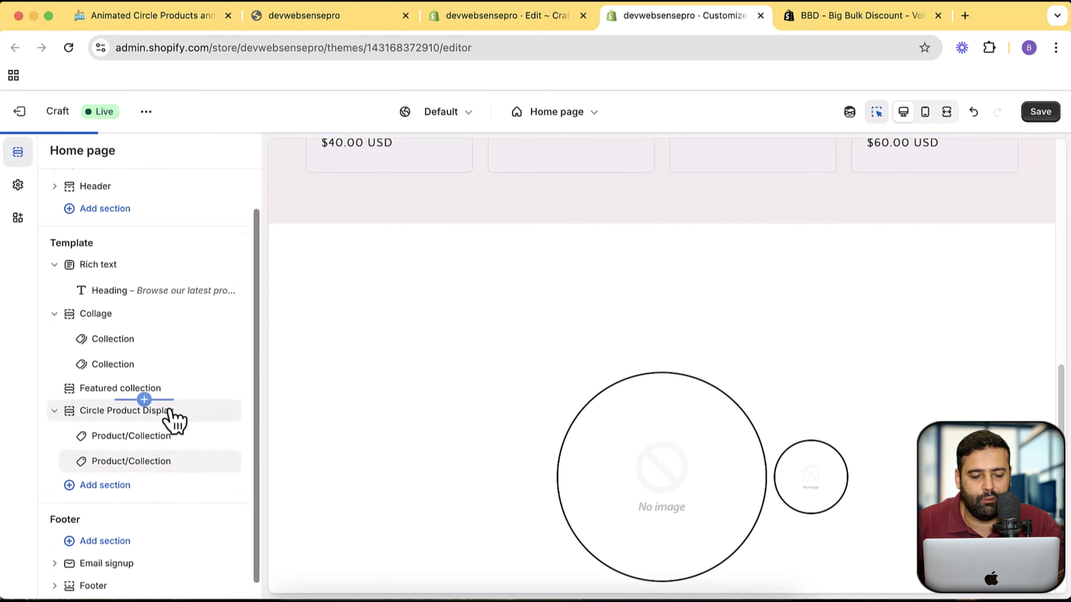
{"action": "left_click", "coordinate": [159, 458]}
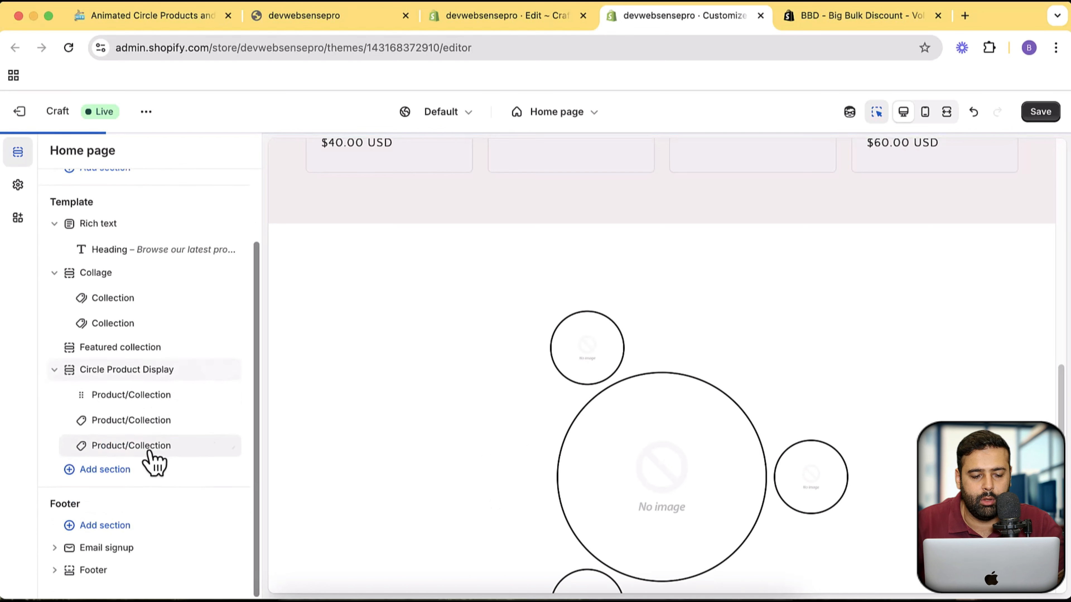
{"action": "left_click", "coordinate": [156, 459]}
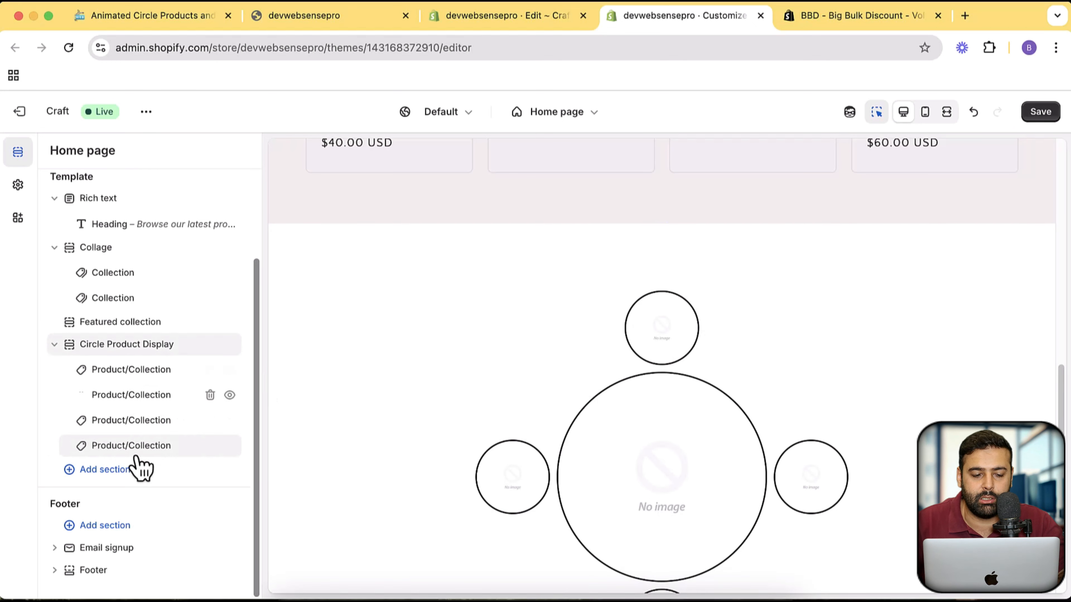
{"action": "left_click", "coordinate": [156, 458]}
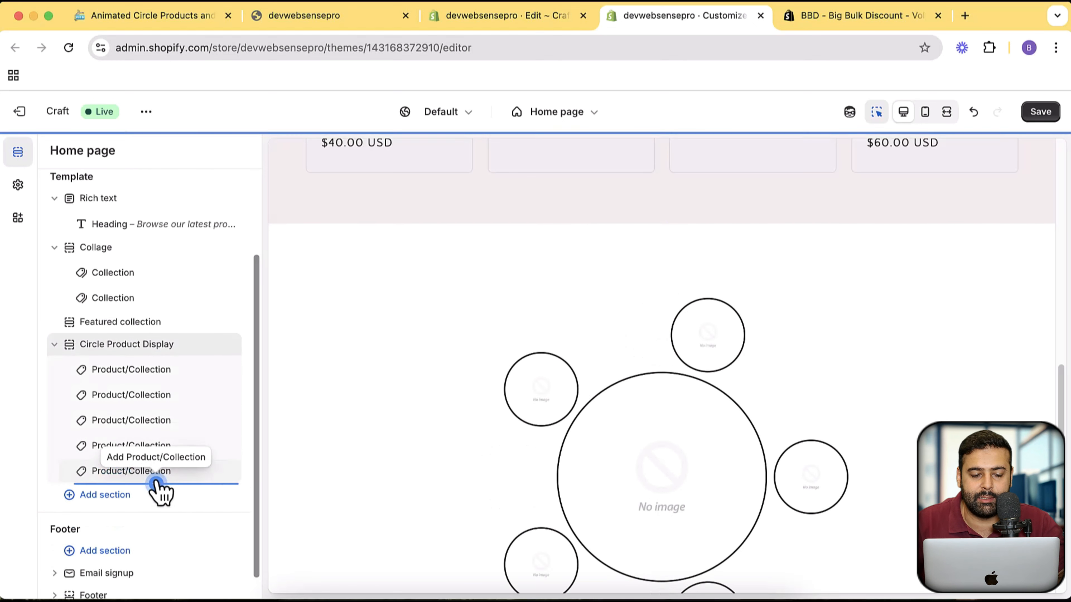
{"action": "left_click", "coordinate": [156, 484]}
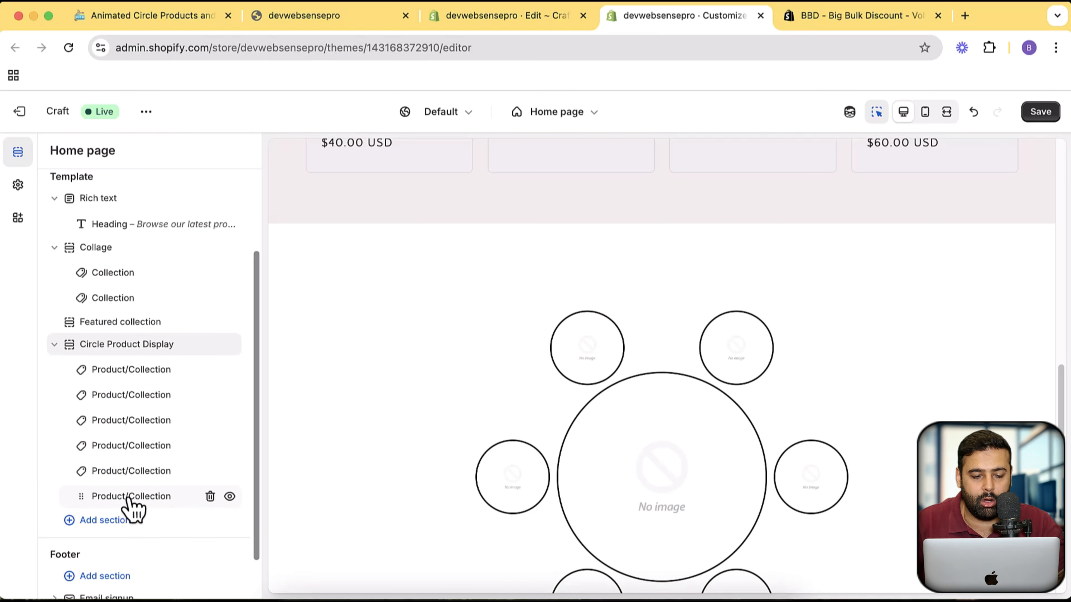
{"action": "left_click", "coordinate": [210, 496]}
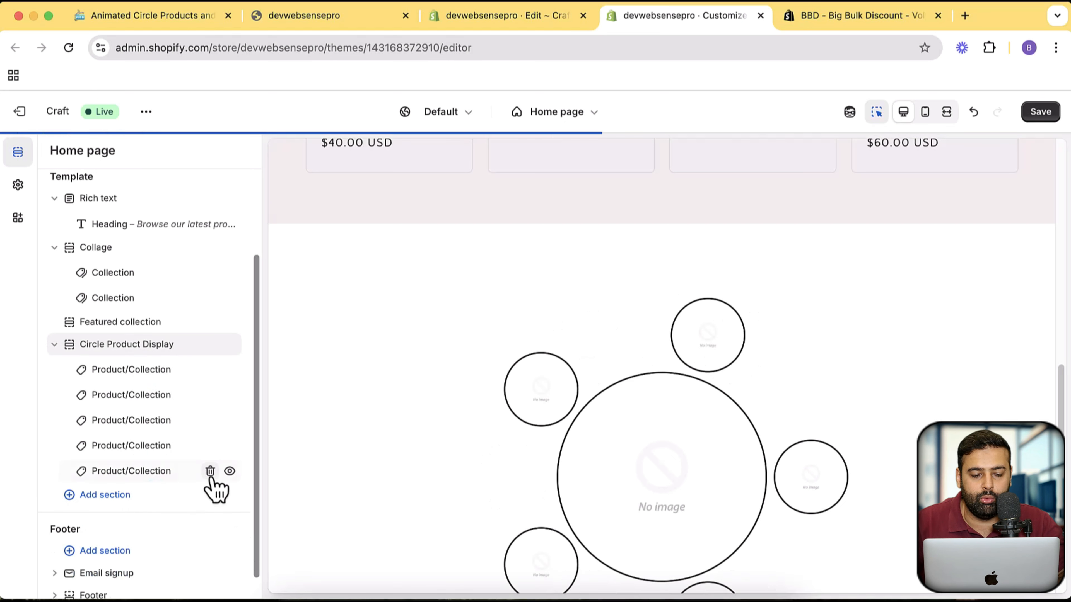